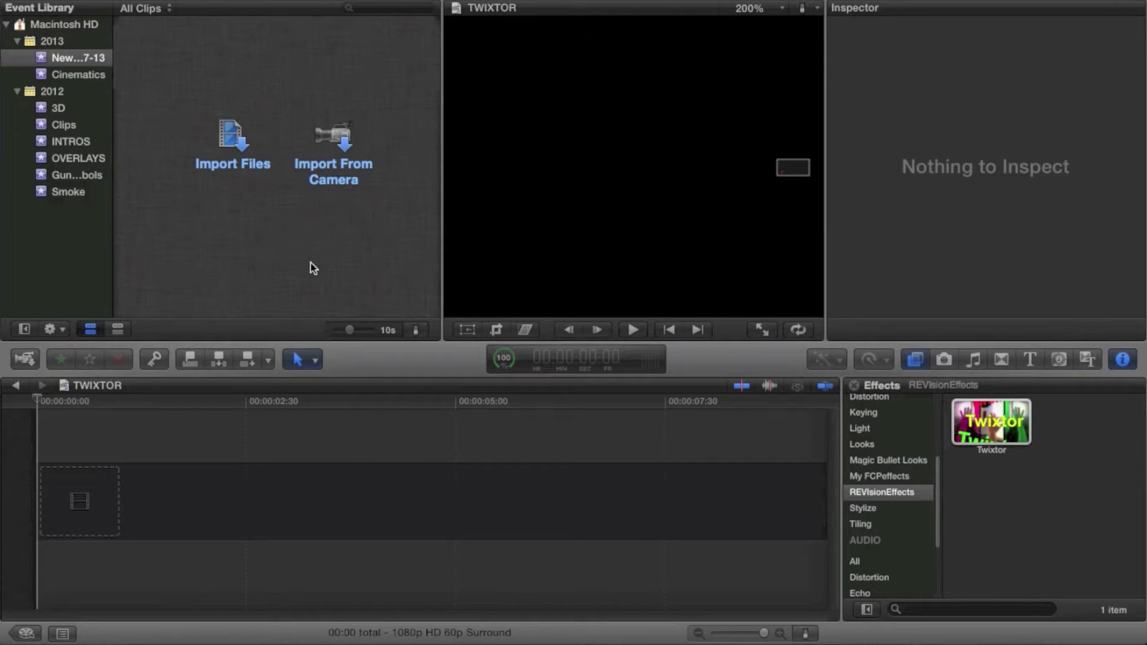
Switch to Safari, search Google for "Call of Duty wiki" and open the Call of Duty Wiki site.
click(140, 633)
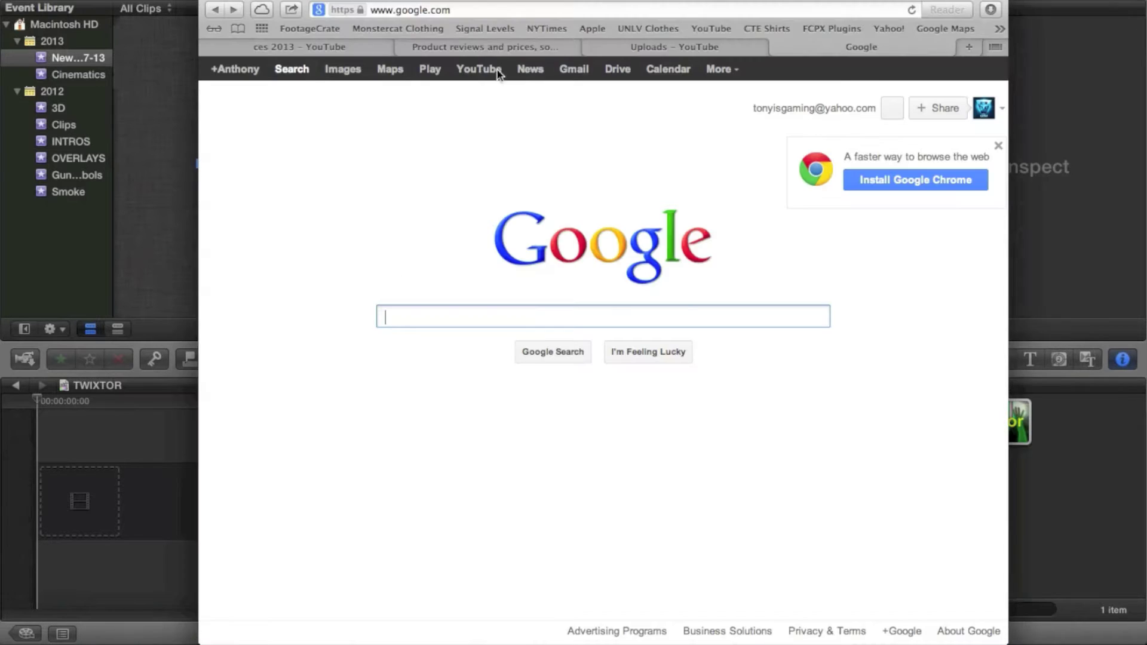
text(Call of)
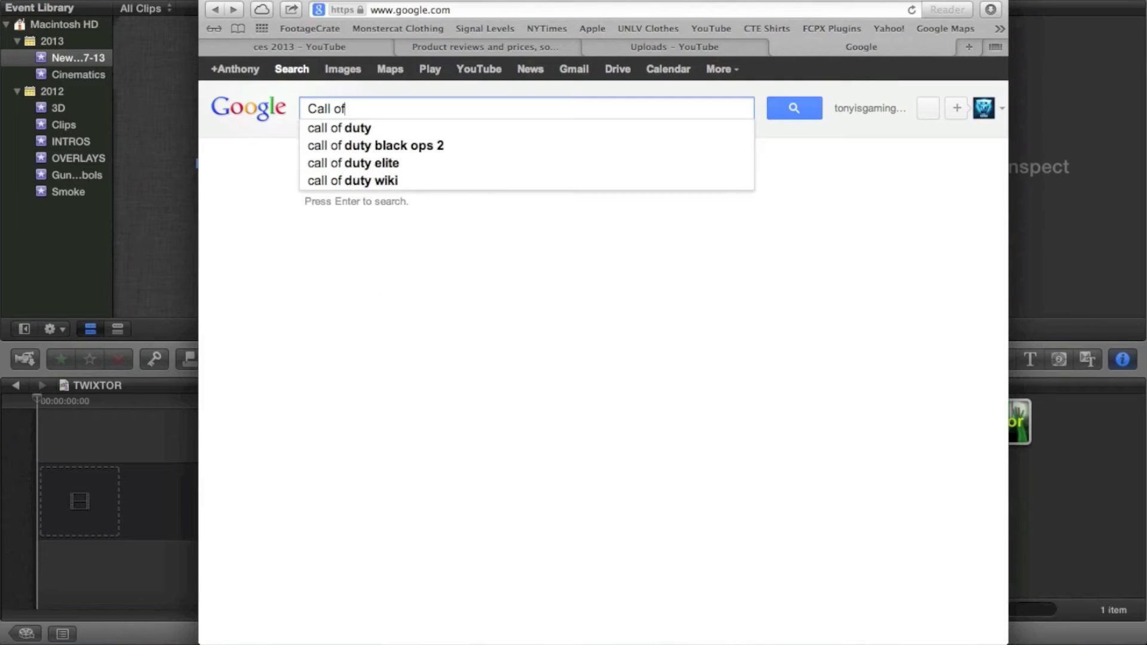
text( Duty wiki)
key(Return)
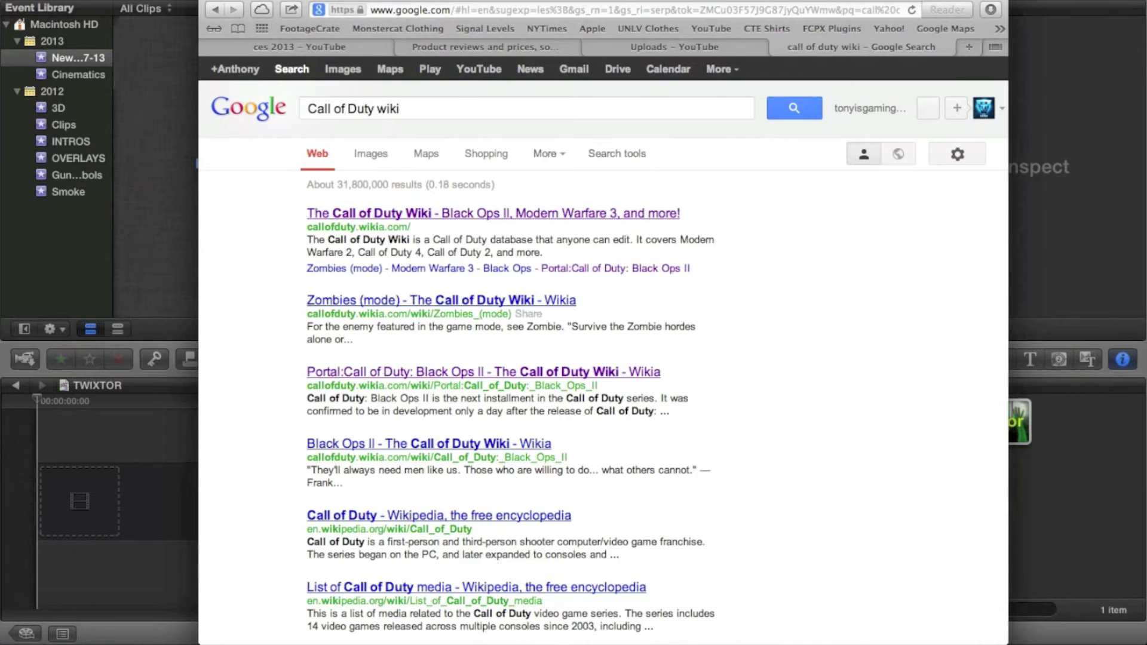
click(454, 214)
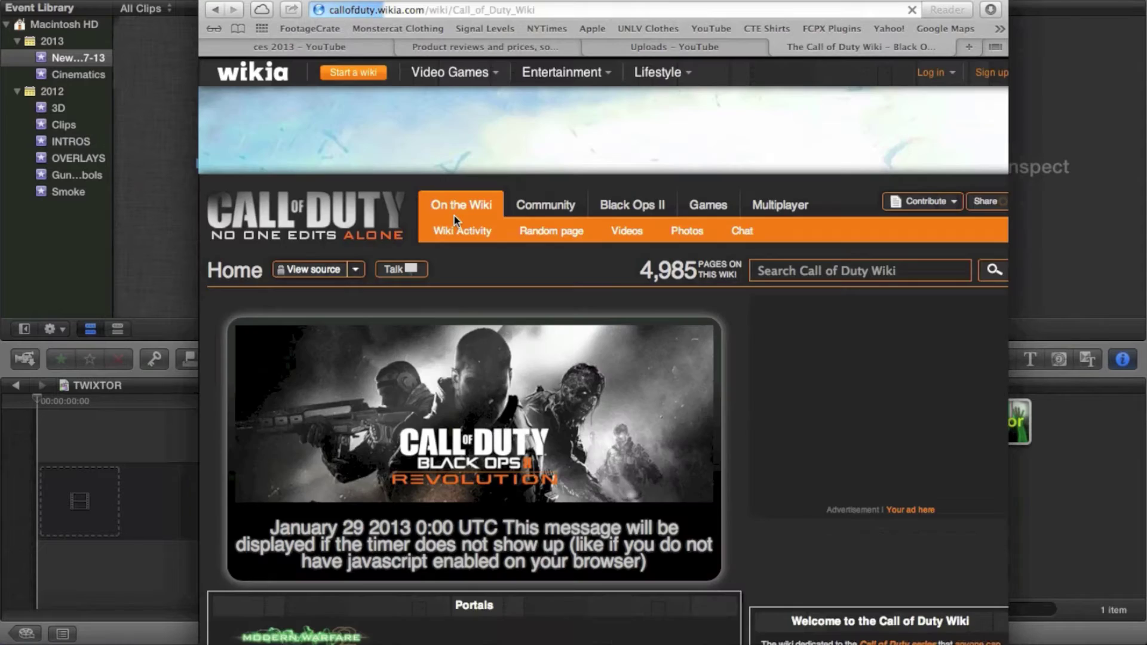
Open the Black Ops II portal from the wiki's home page.
scroll(637, 302, down, 10)
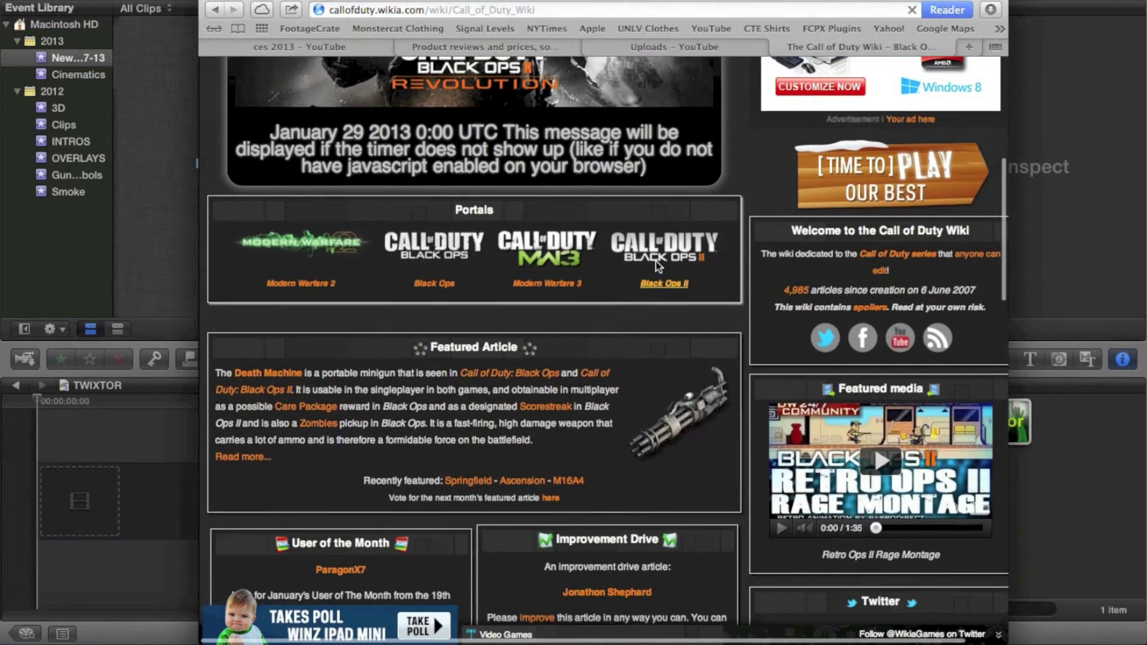
click(658, 267)
mouse_move(509, 2)
mouse_down()
mouse_move(494, 218)
mouse_move(489, 0)
mouse_up()
scroll(748, 241, down, 8)
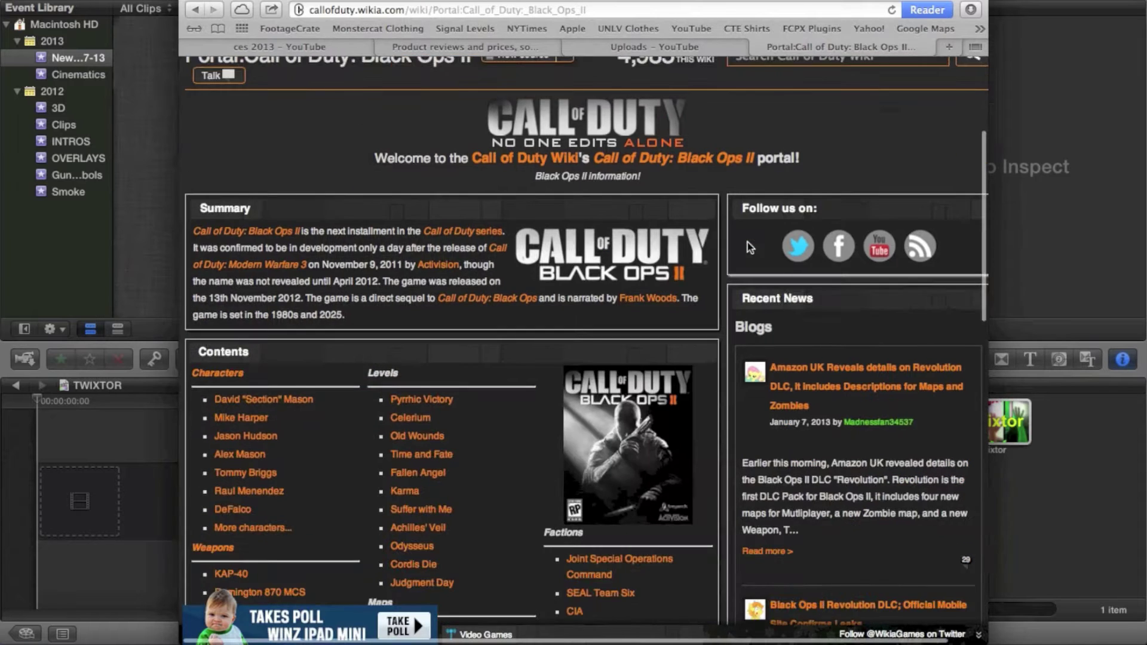
Search the wiki for "DSR 50" and open the DSR 50 article.
scroll(747, 242, up, 5)
click(763, 276)
text(DSR)
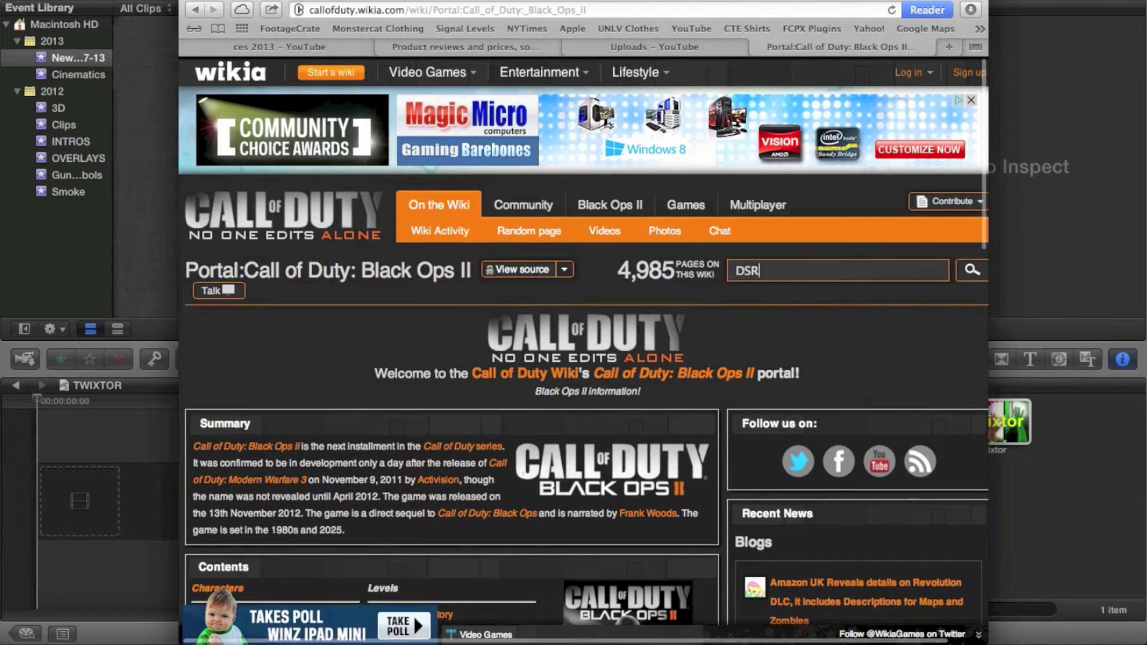
text( 50)
key(Return)
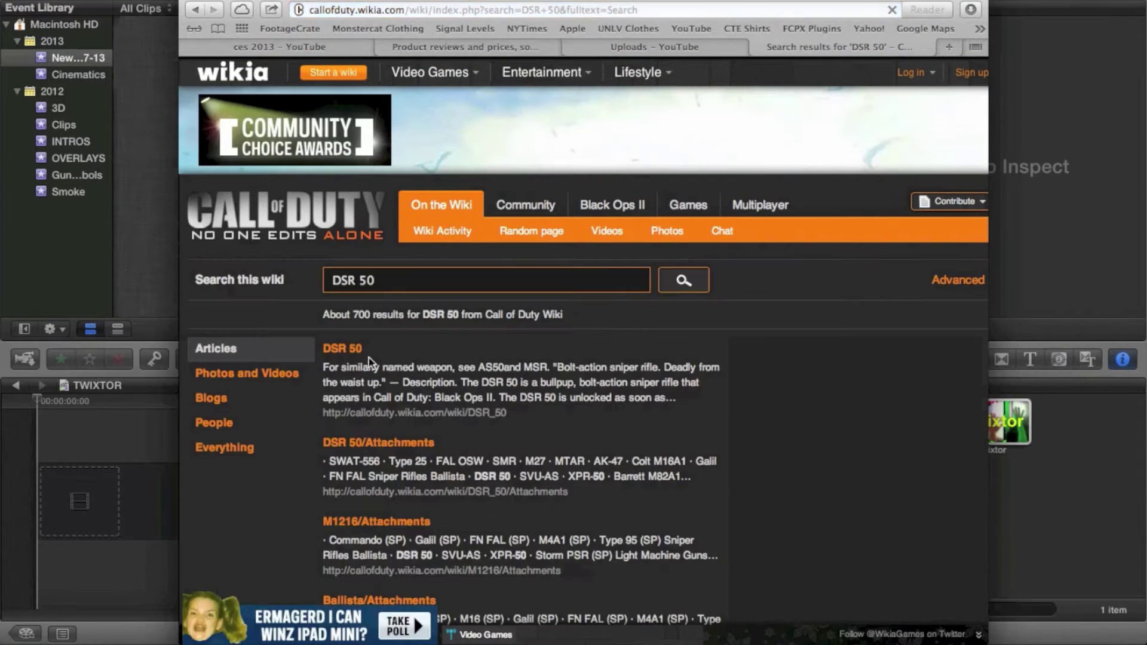
click(353, 350)
Save the file linked from the DSR 50's HUD icon to the Downloads folder.
scroll(560, 359, down, 6)
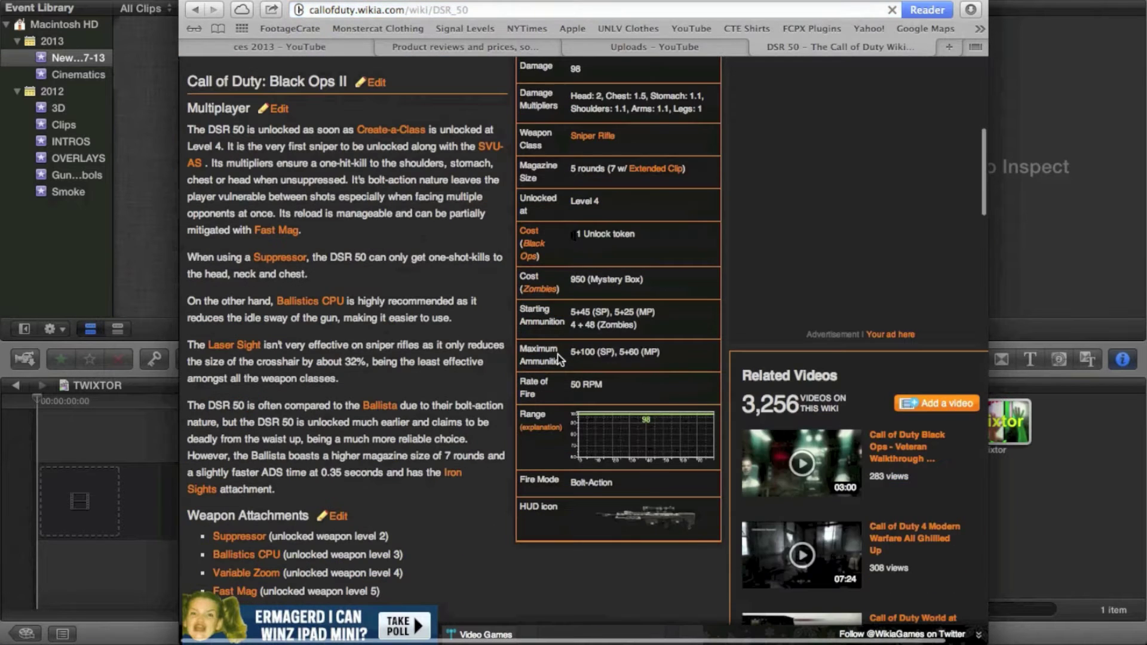
right_click(647, 521)
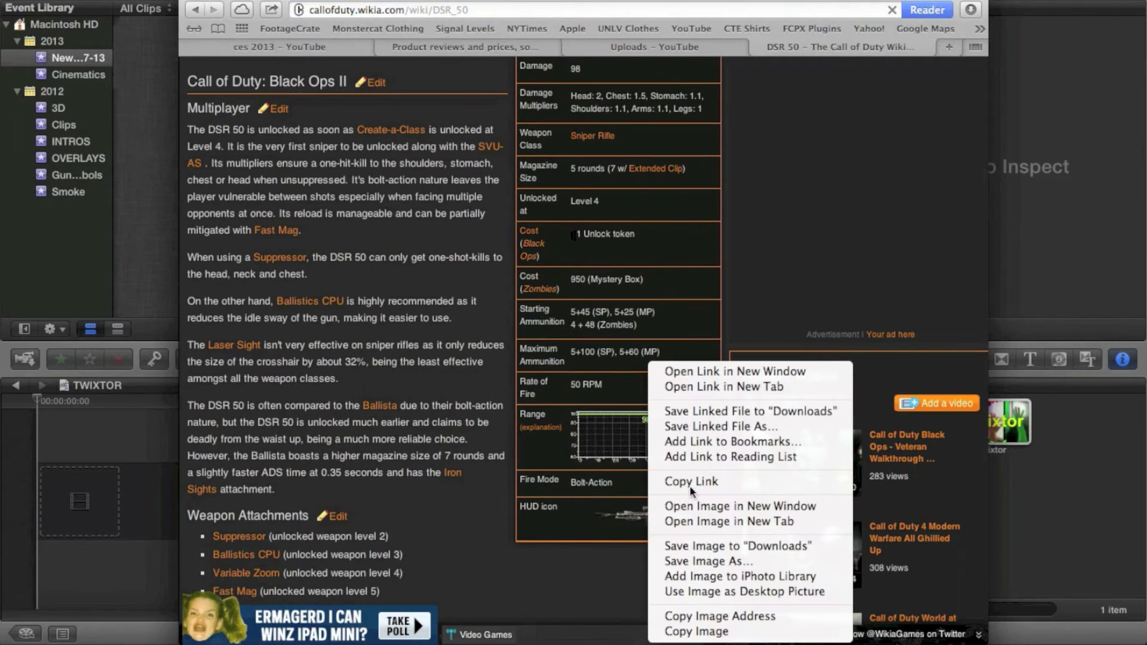
click(700, 411)
Search the wiki for "Ballista", open the Ballista article and find its HUD icon.
scroll(700, 412, up, 7)
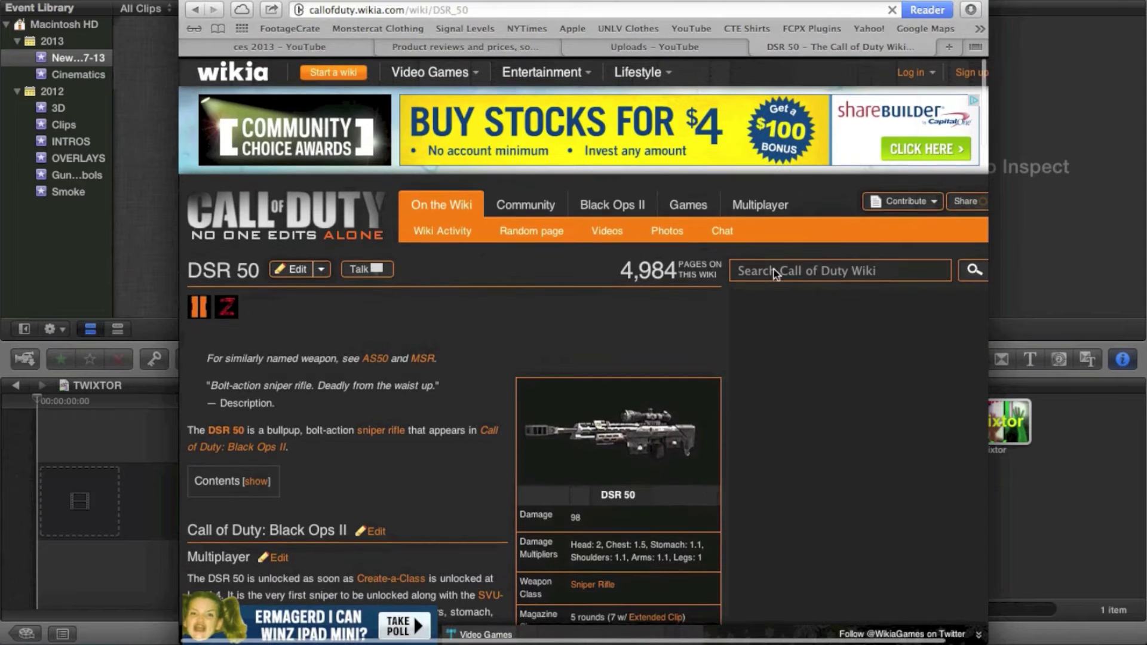
click(772, 272)
text(Ballista)
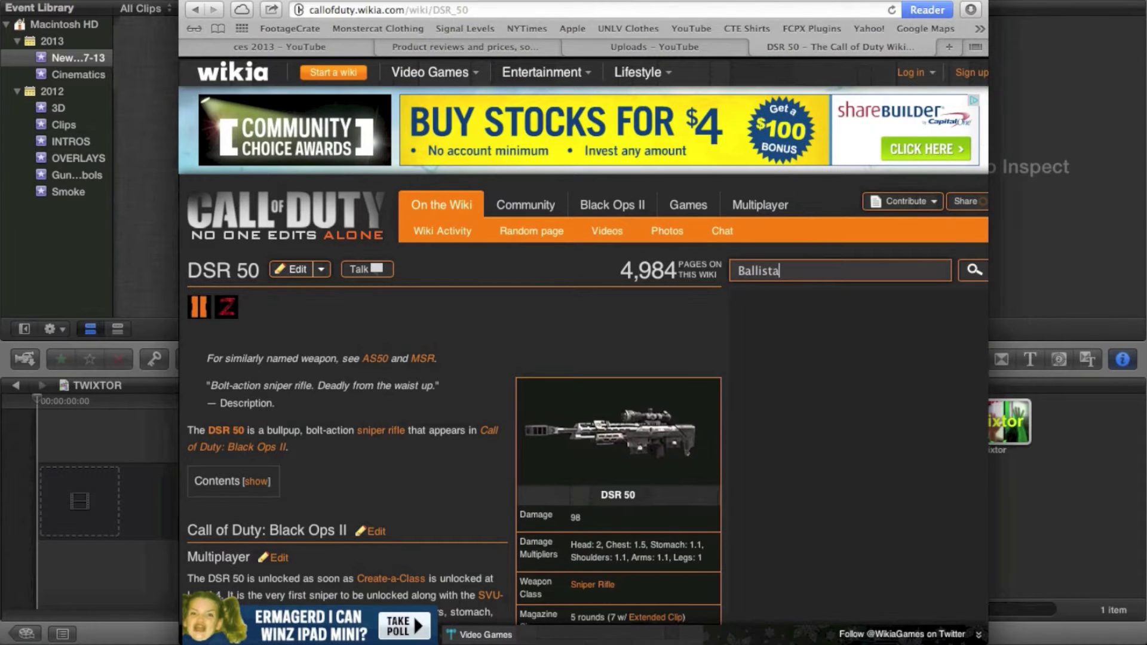
key(Return)
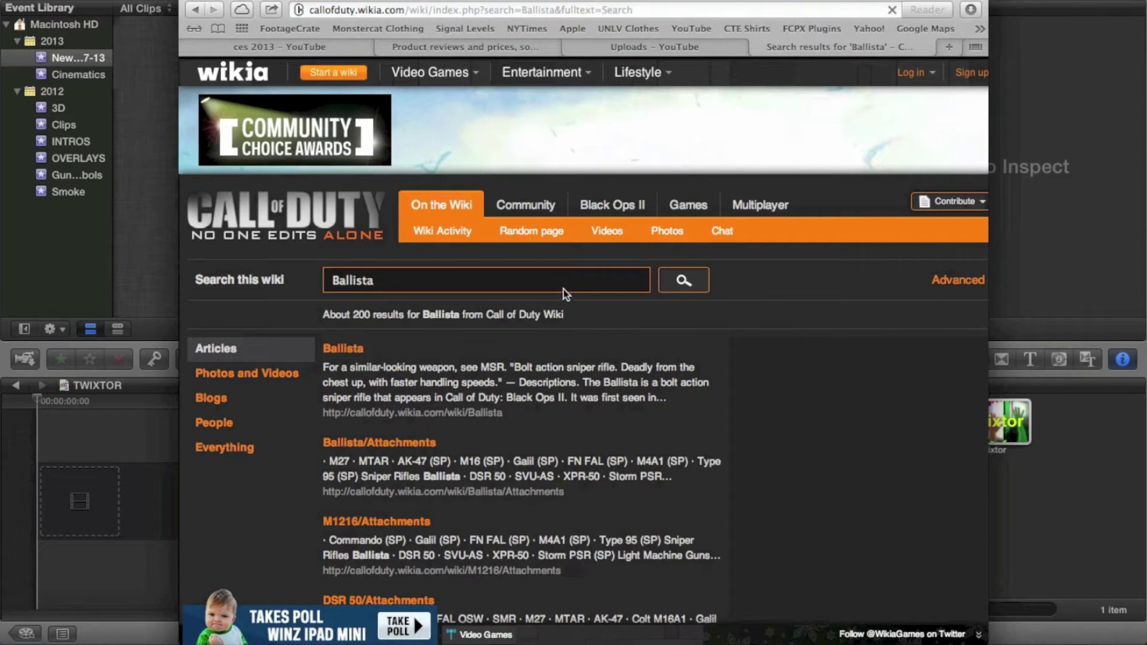
double_click(562, 285)
click(350, 348)
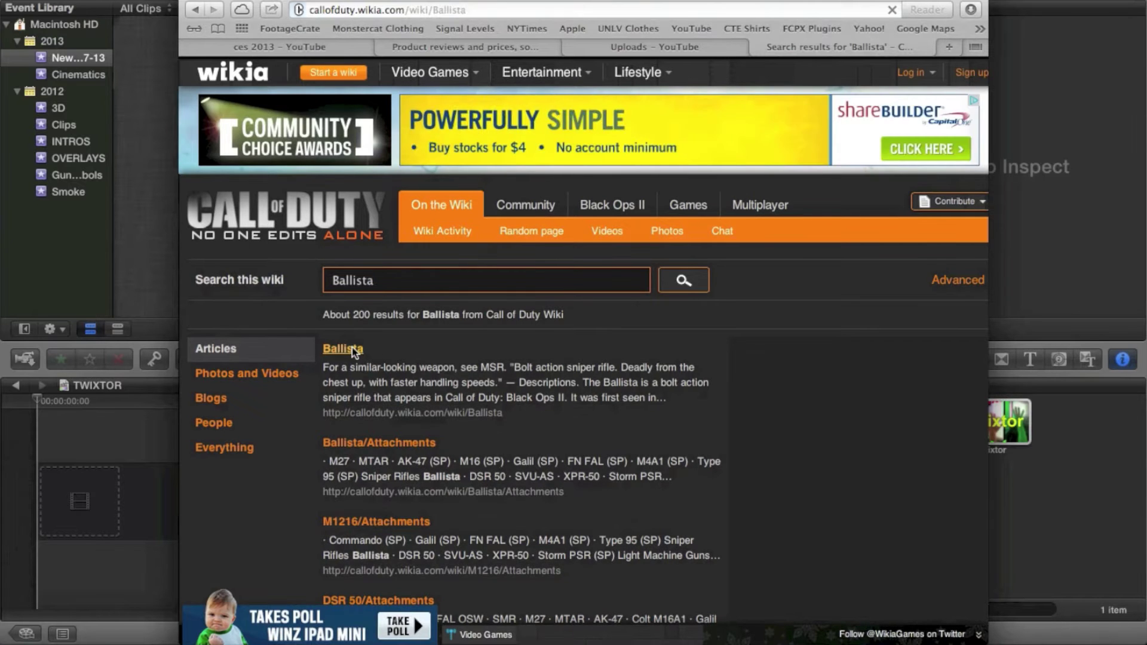
scroll(538, 346, down, 10)
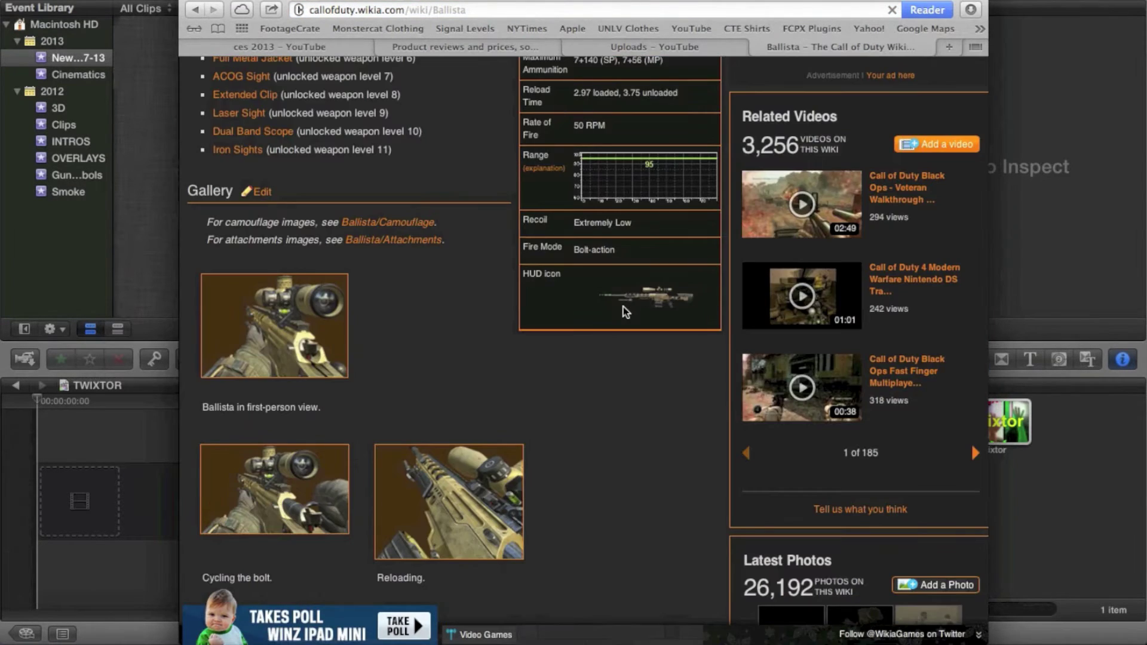
Switch to Preview by opening the downloaded image DSR_50_Side_View_BOII.png, and enlarge its window.
click(147, 174)
click(1007, 641)
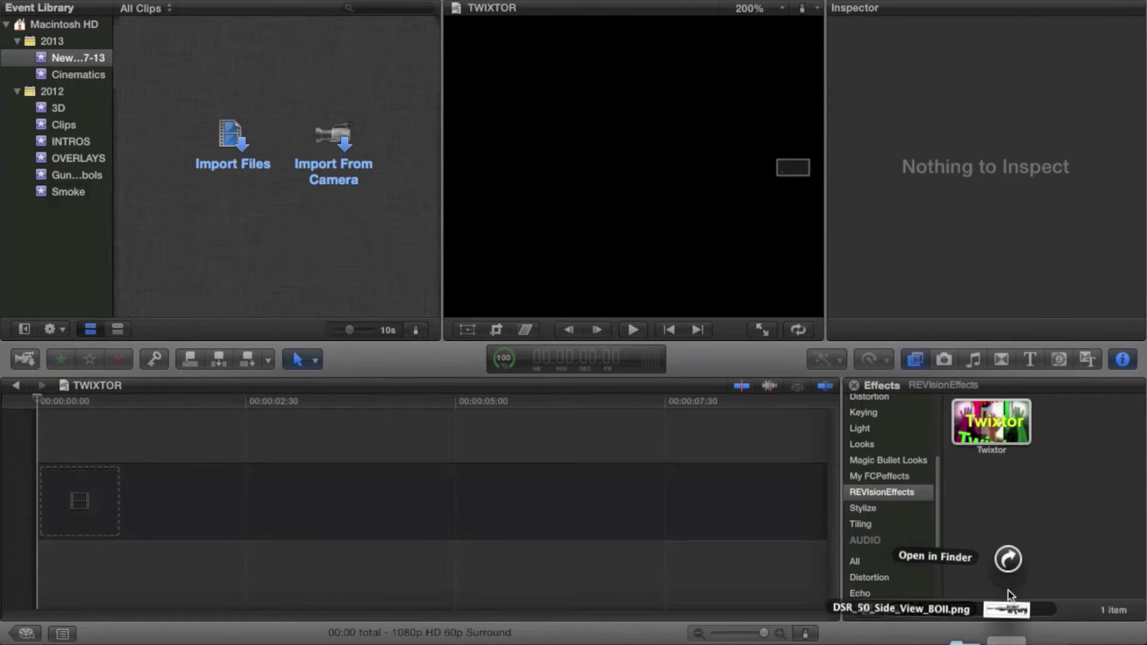
click(1008, 609)
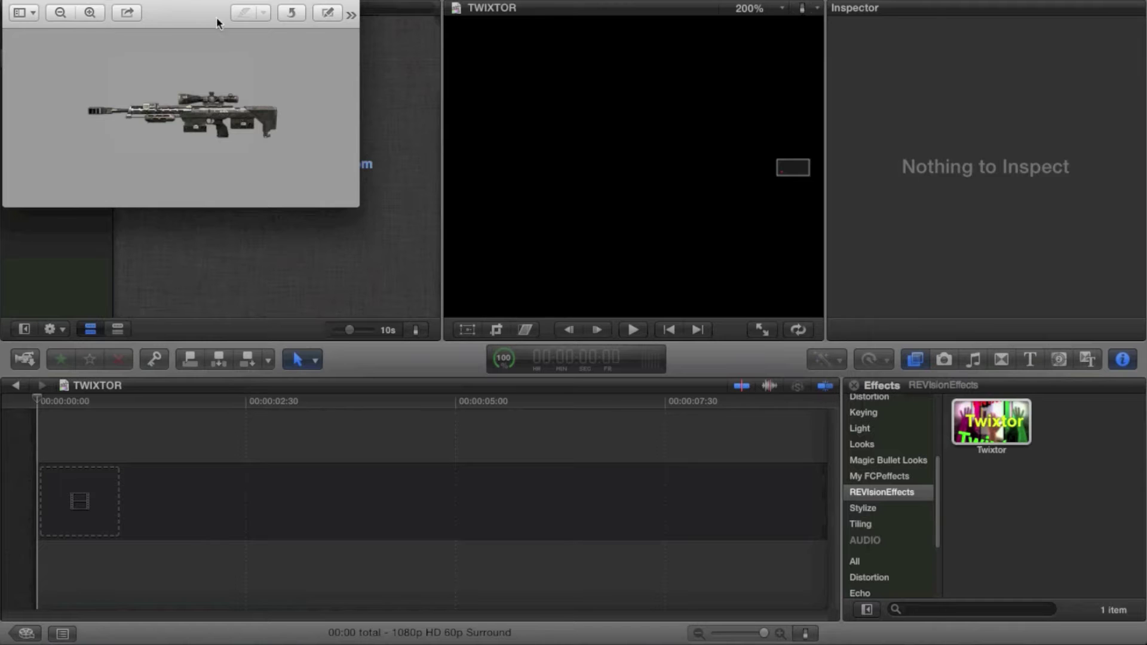
click(46, 2)
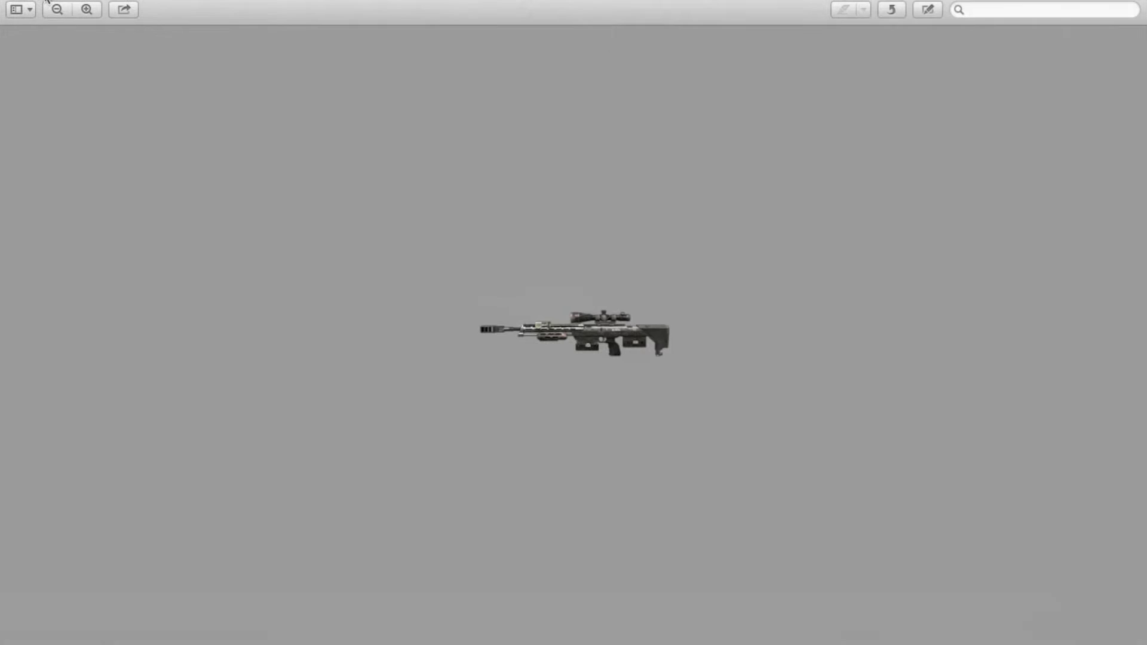
click(86, 10)
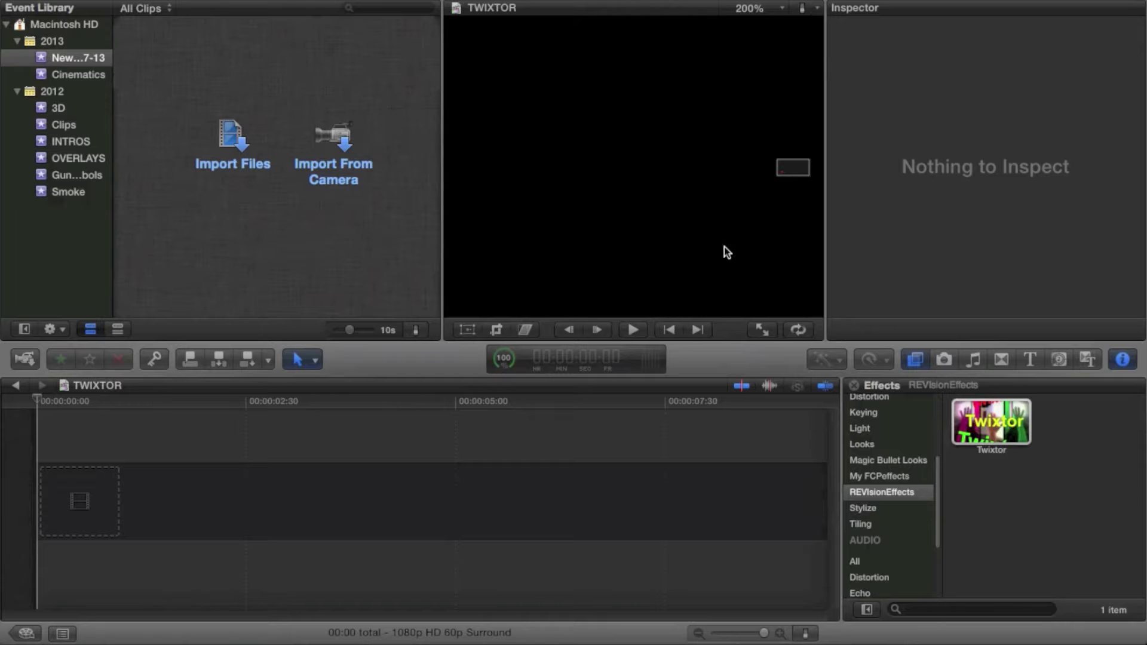
Flip the rifle image horizontally and export it to the Desktop as a PNG with Alpha, named DSR 50 Gun Symbol.
click(1010, 636)
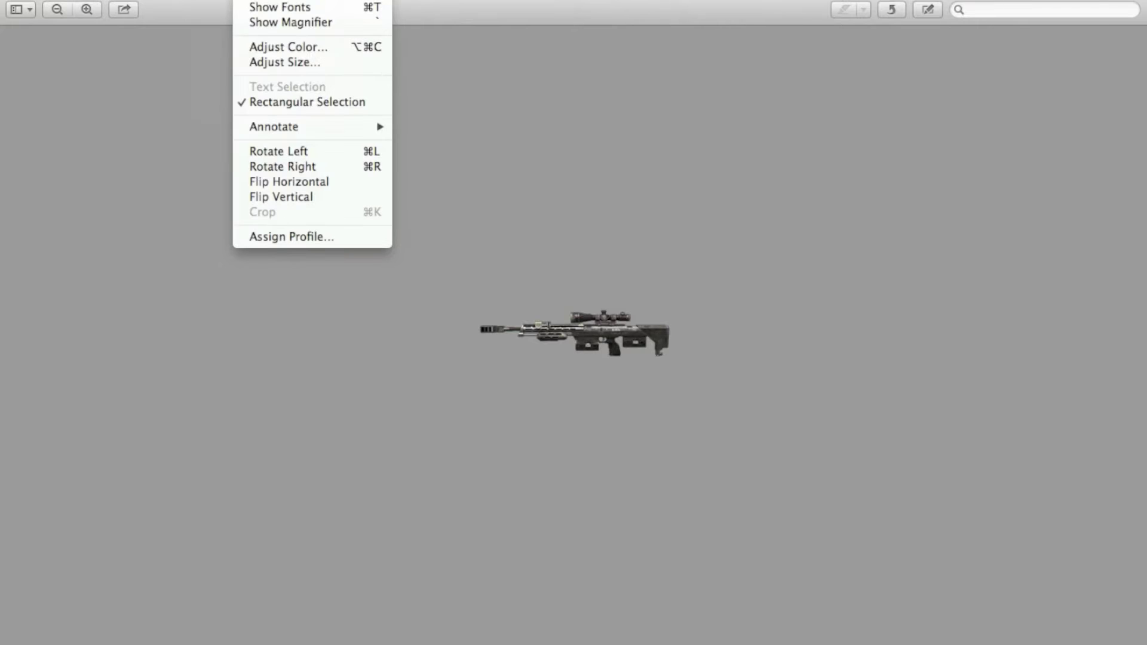
click(300, 182)
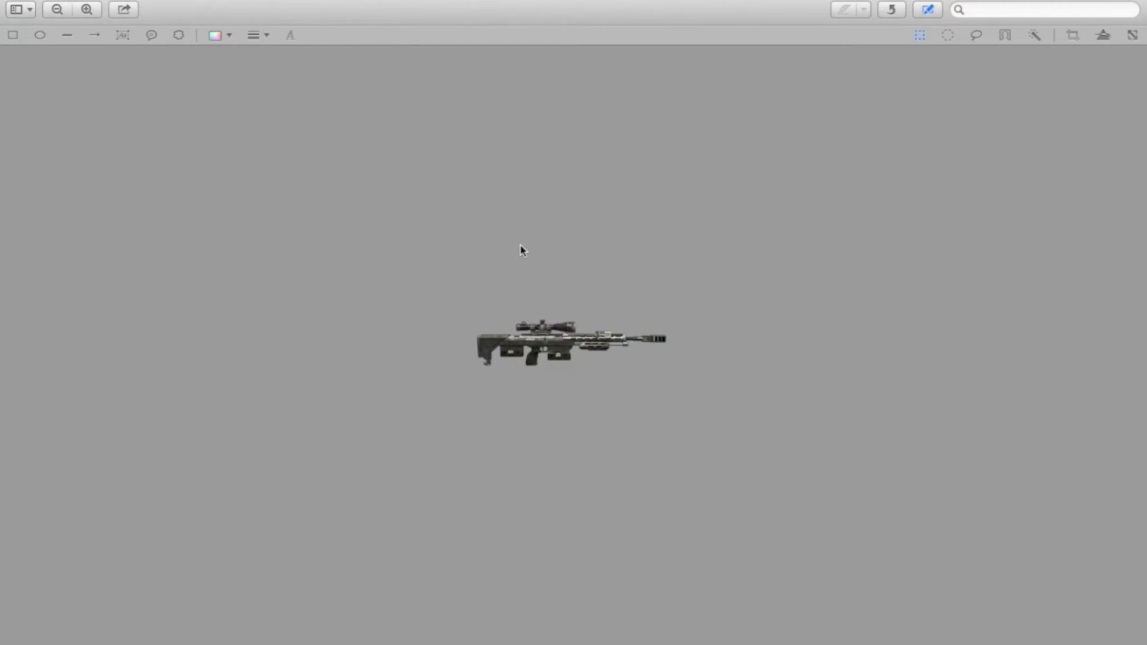
click(108, 0)
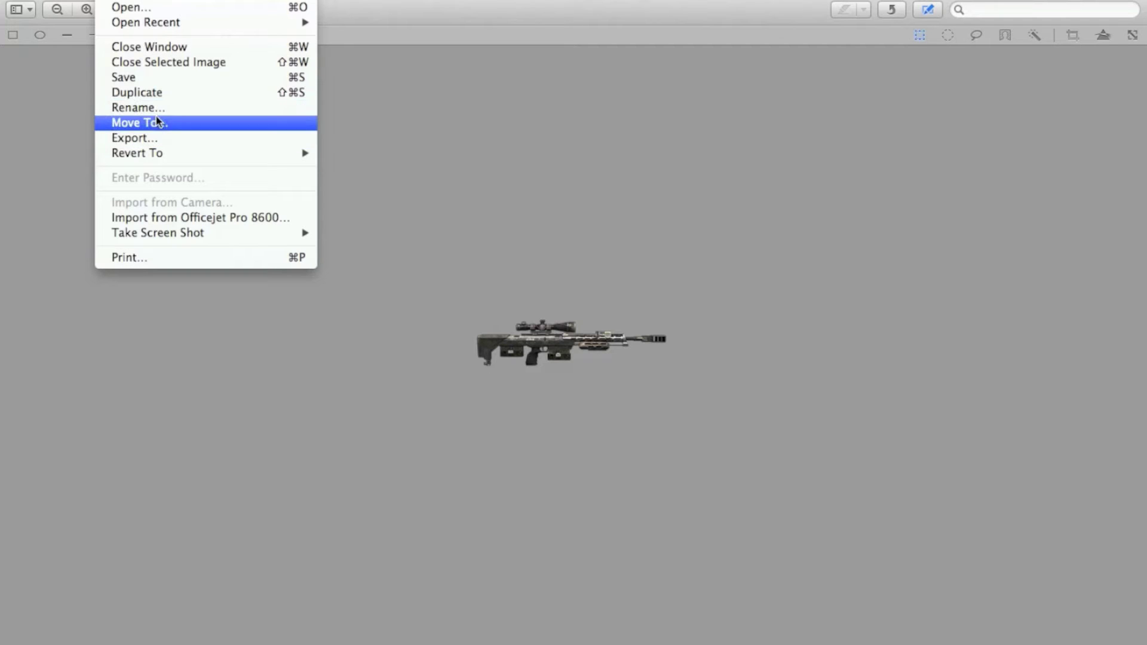
click(159, 139)
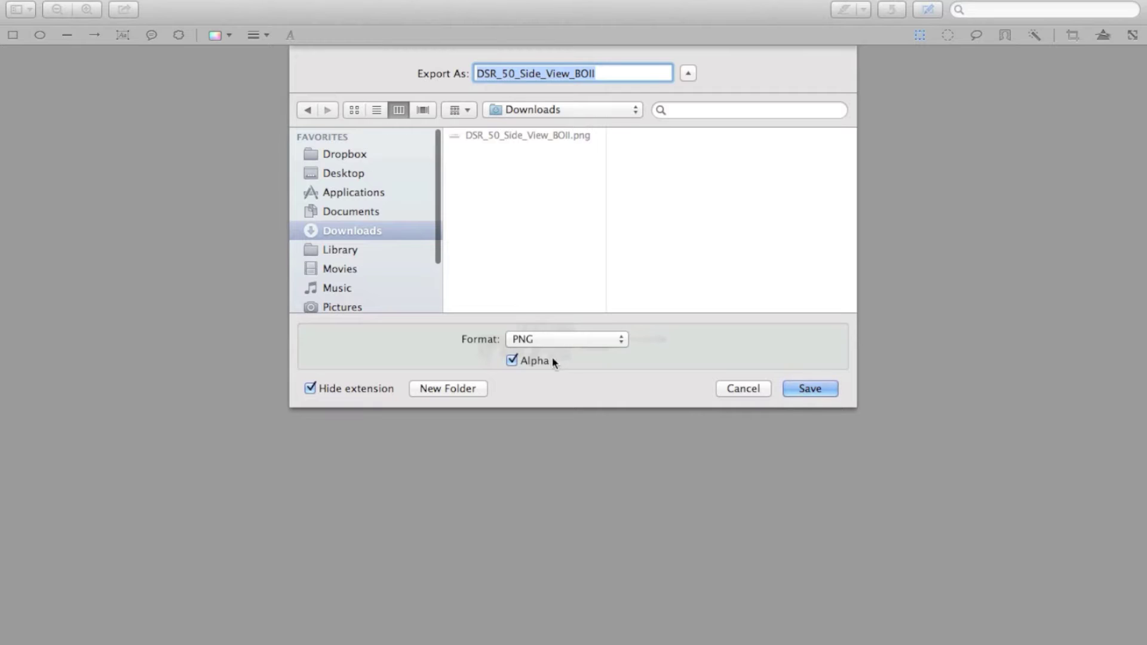
click(374, 174)
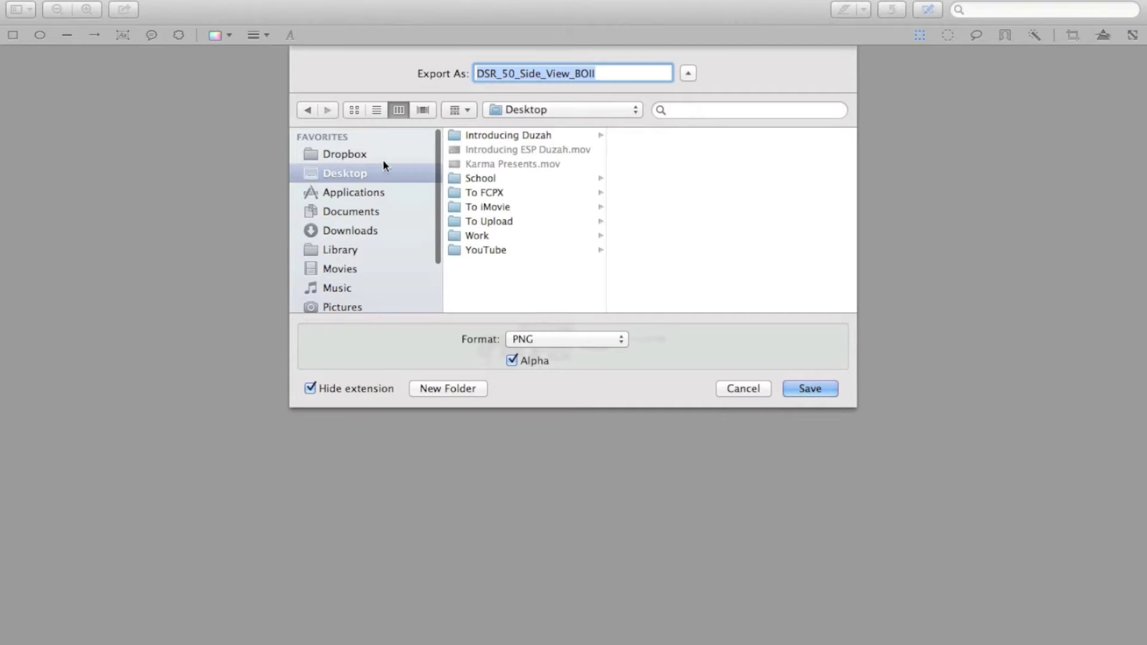
text(DSR 5)
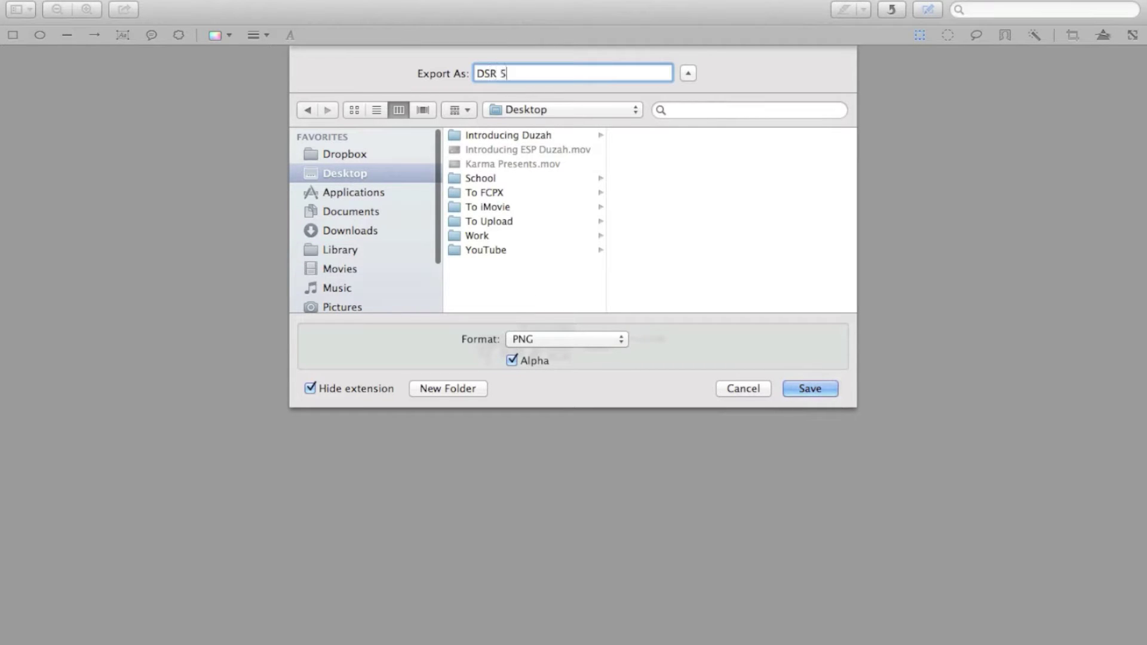
text(0 Gun Symbol)
key(Return)
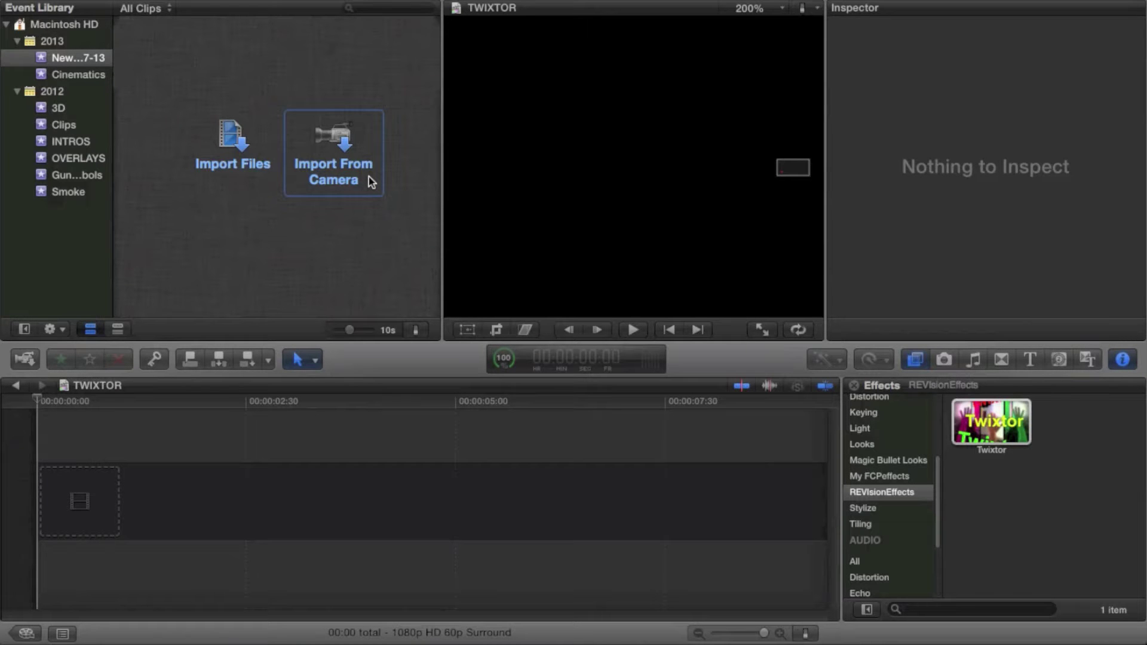
In Final Cut Pro, import DSR 50 Gun Symbol from the Desktop into the existing event New Event 1-7-13.
click(238, 168)
click(303, 83)
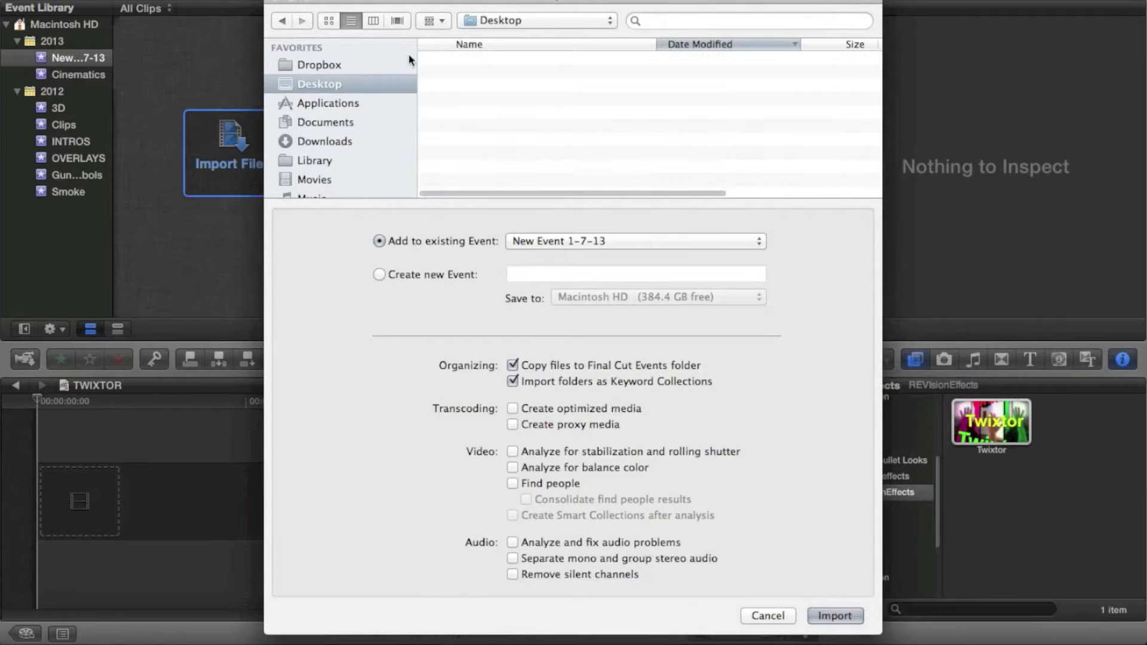
double_click(469, 58)
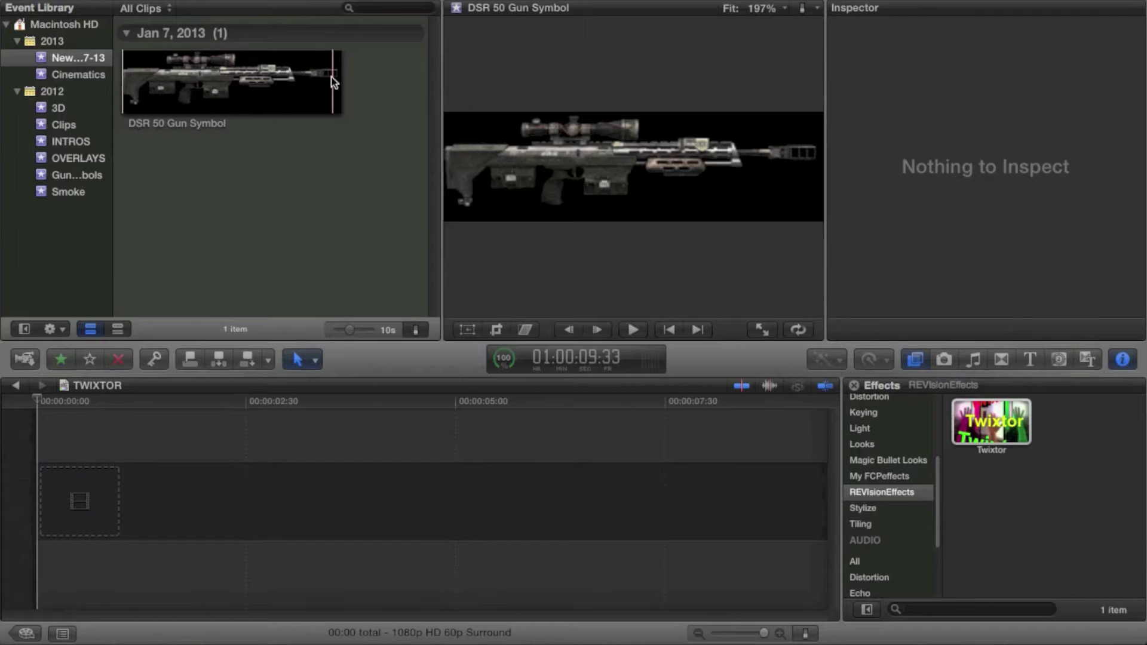
Add the rolling_5_man clip from the Clips event to the TWIXTOR timeline and set the viewer zoom to 25%.
click(67, 123)
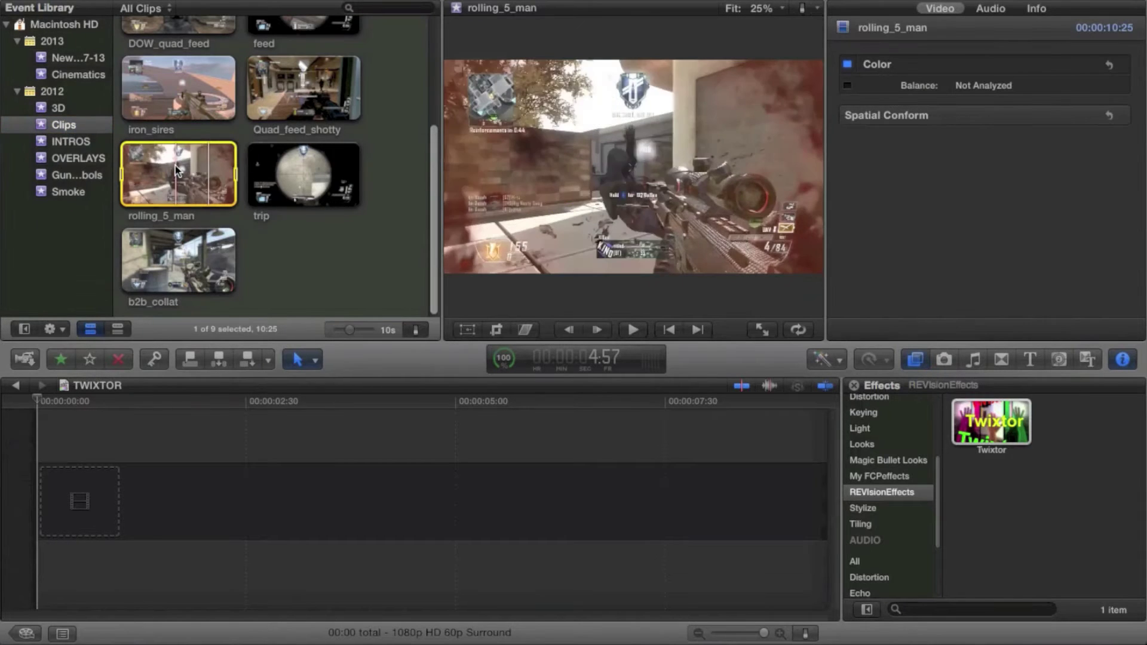
drag(173, 172, 125, 514)
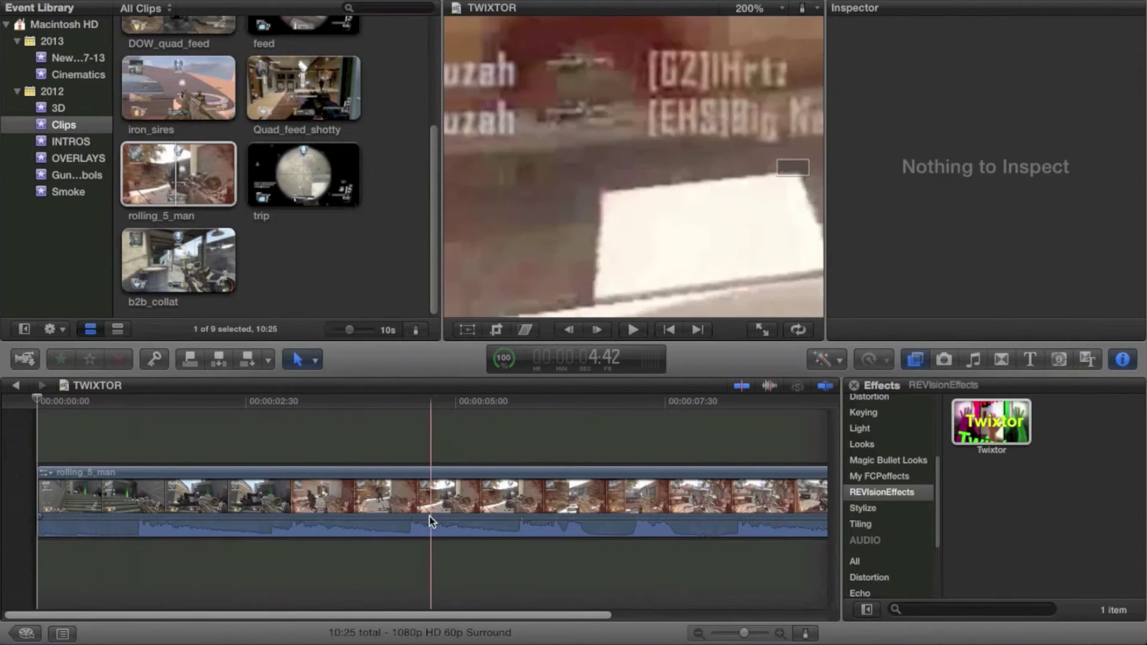
scroll(430, 520, right, 5)
click(741, 4)
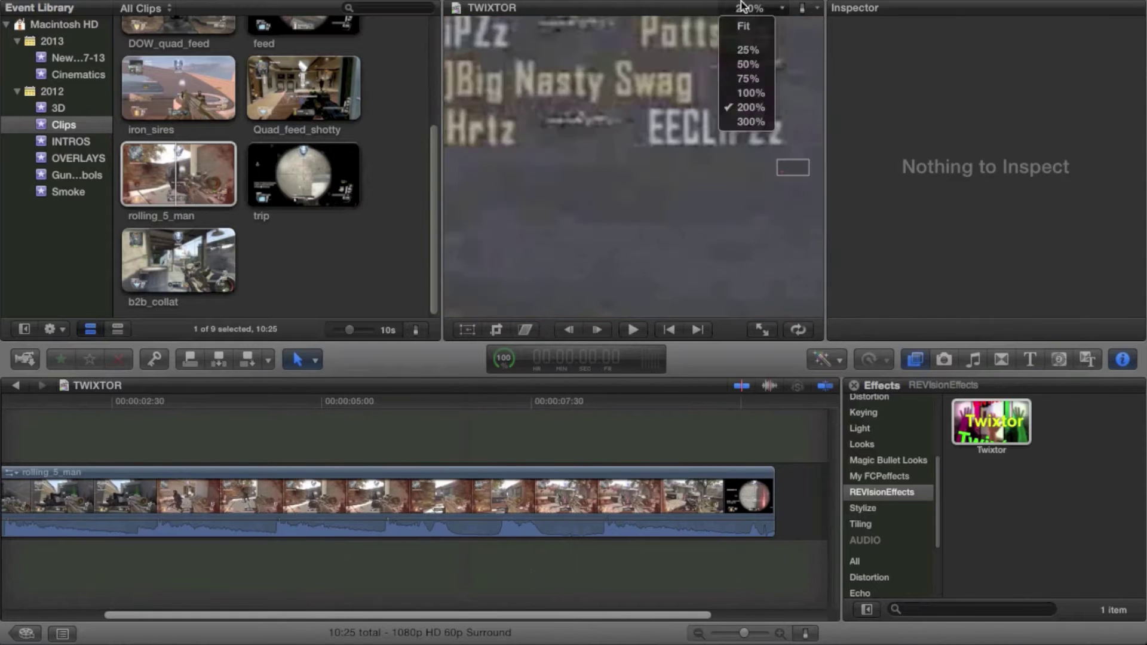
click(740, 51)
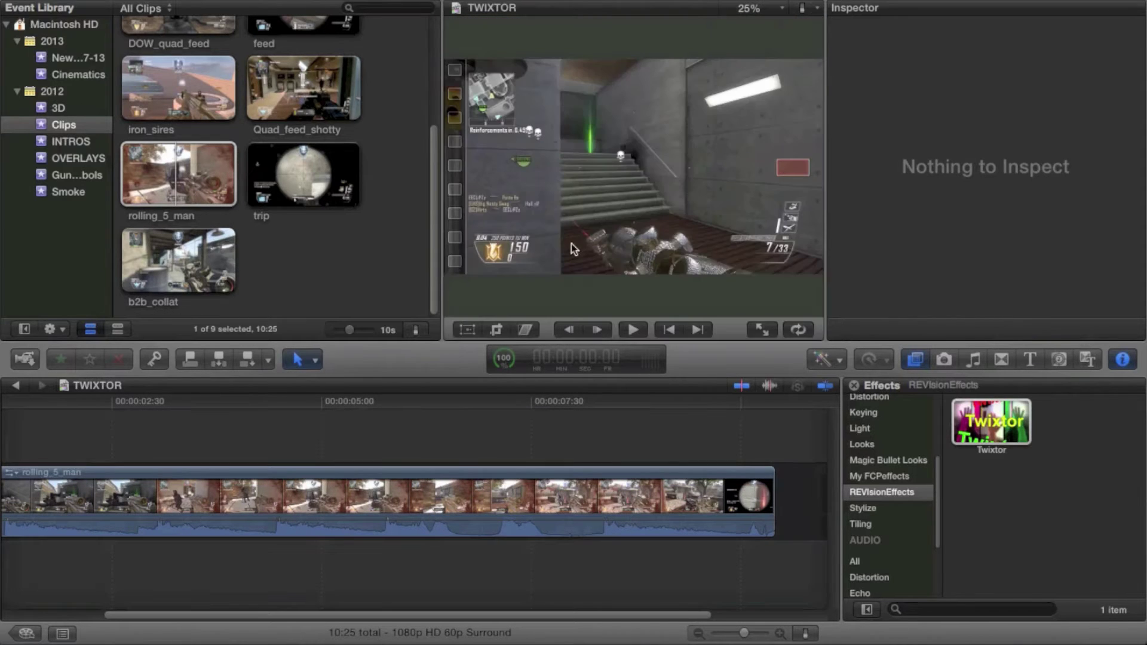
Split the rolling_5_man clip in the timeline at about 6:05 with the Blade tool.
scroll(502, 490, right, 1)
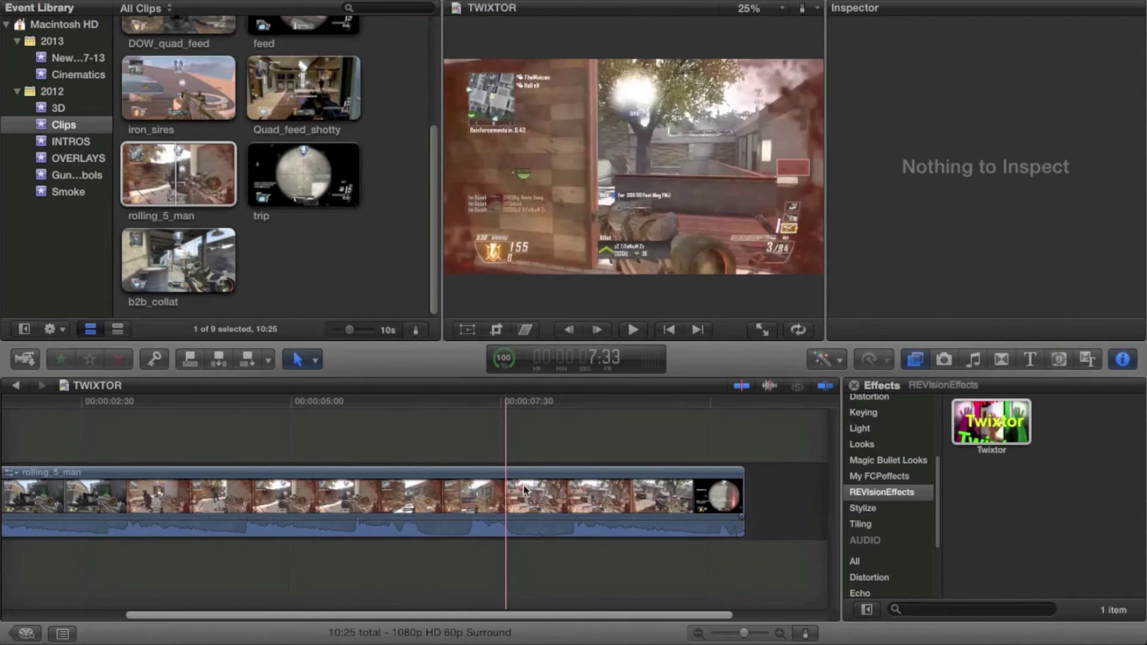
scroll(251, 511, left, 2)
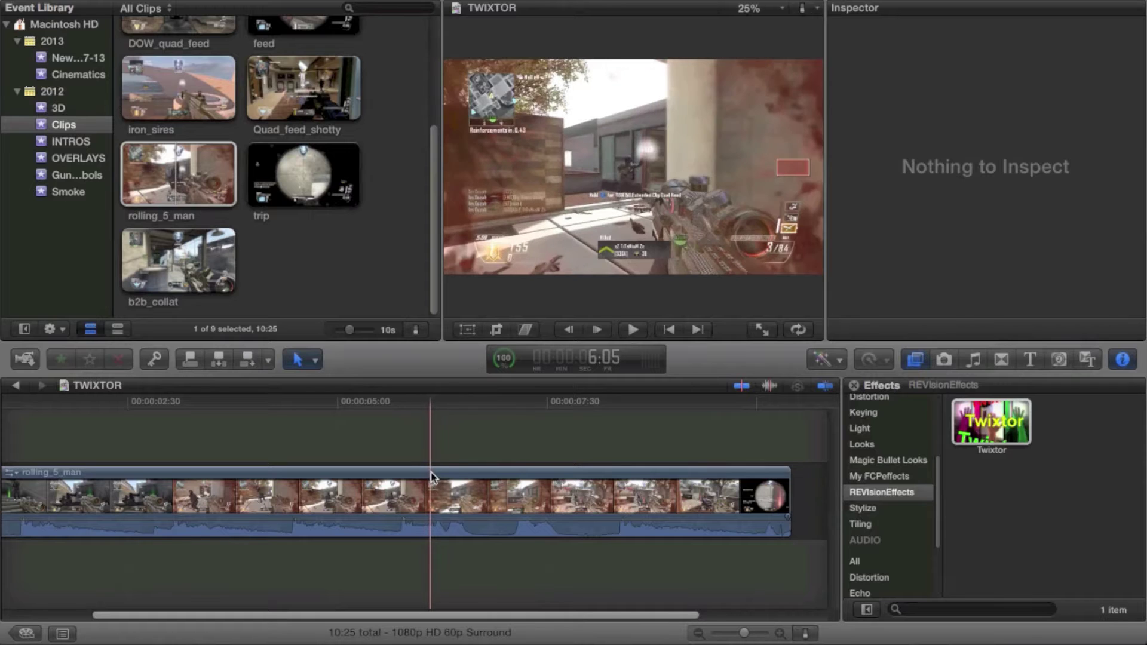
key(b)
click(429, 478)
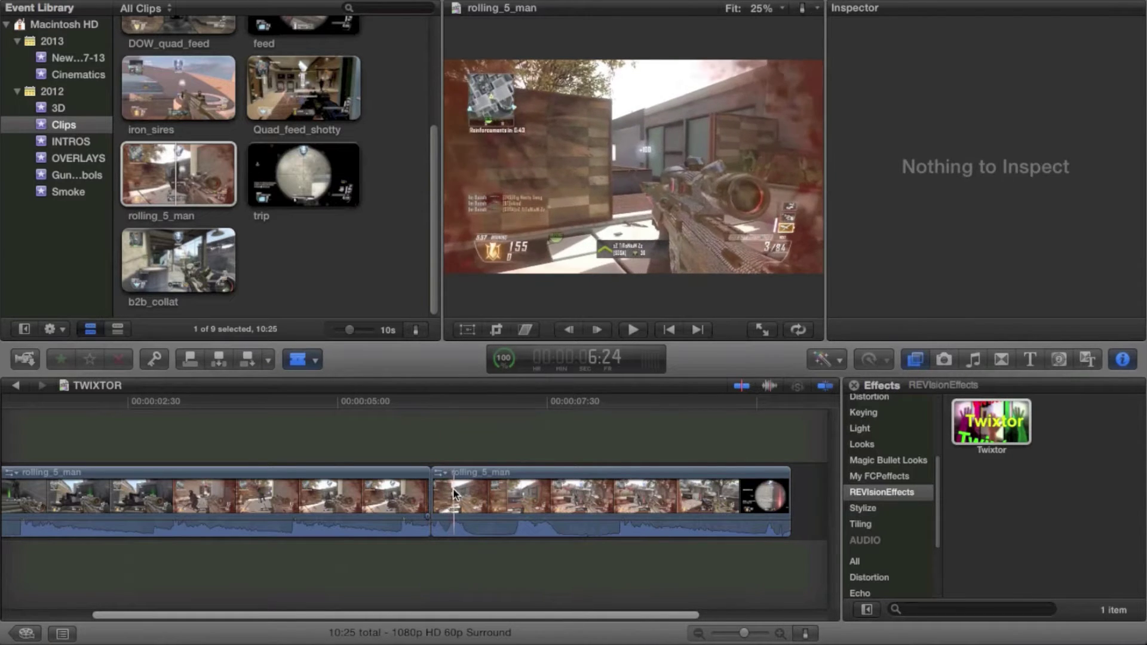
Split the second rolling_5_man segment at 6:24 with the Blade tool, leaving a short middle piece.
click(454, 490)
key(a)
click(430, 490)
Retime the short middle rolling_5_man piece to 14% slow motion with the retime editor.
click(446, 493)
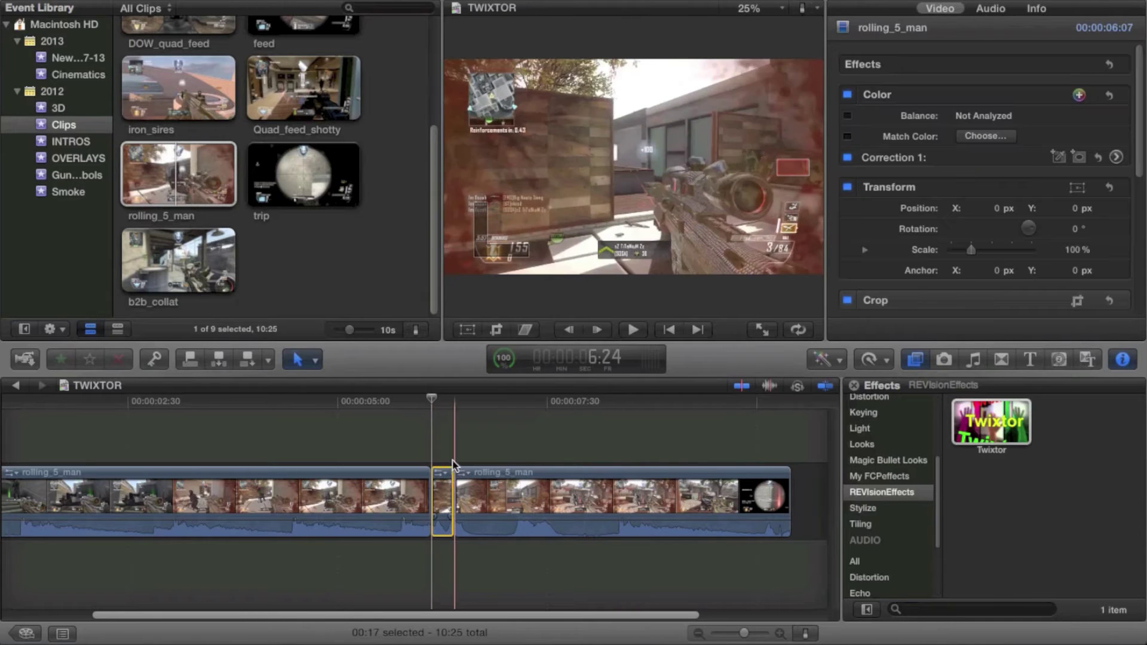
key(super+r)
key(r)
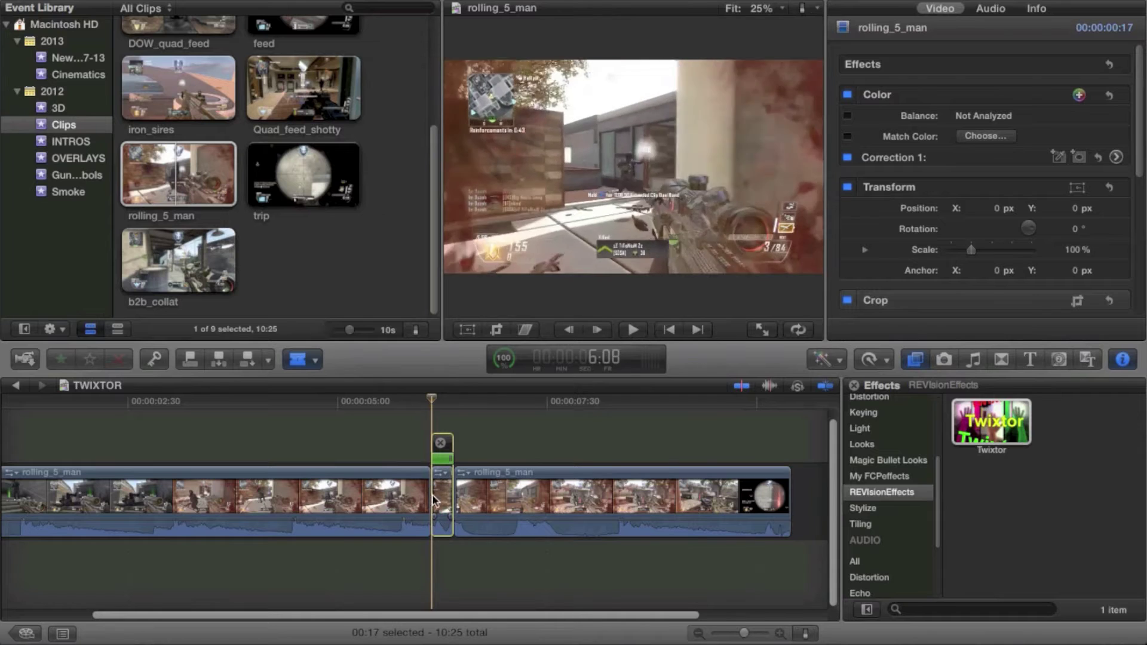
key(a)
click(442, 492)
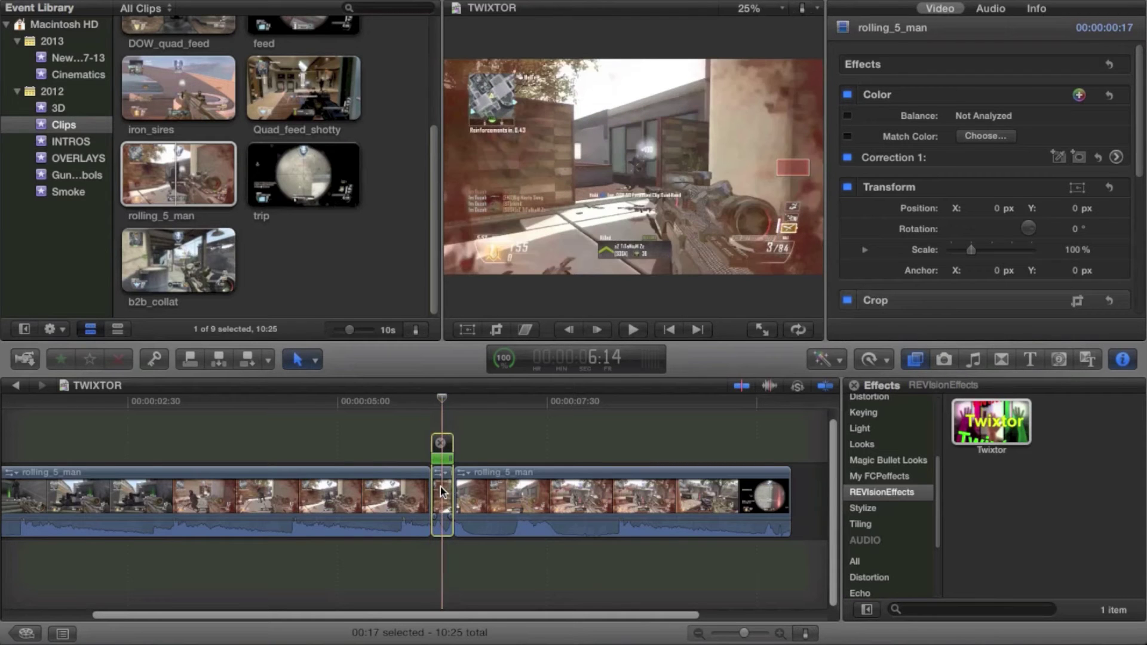
drag(450, 458, 606, 466)
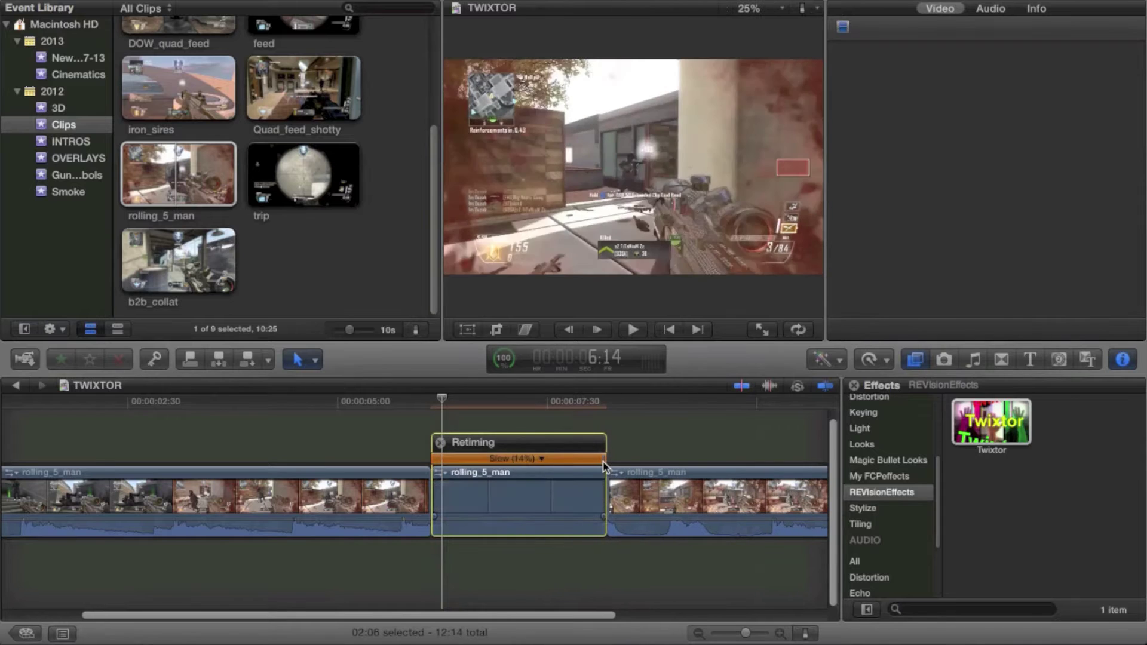
Lower the audio level of all three rolling_5_man segments until they are silent.
click(445, 493)
click(498, 518)
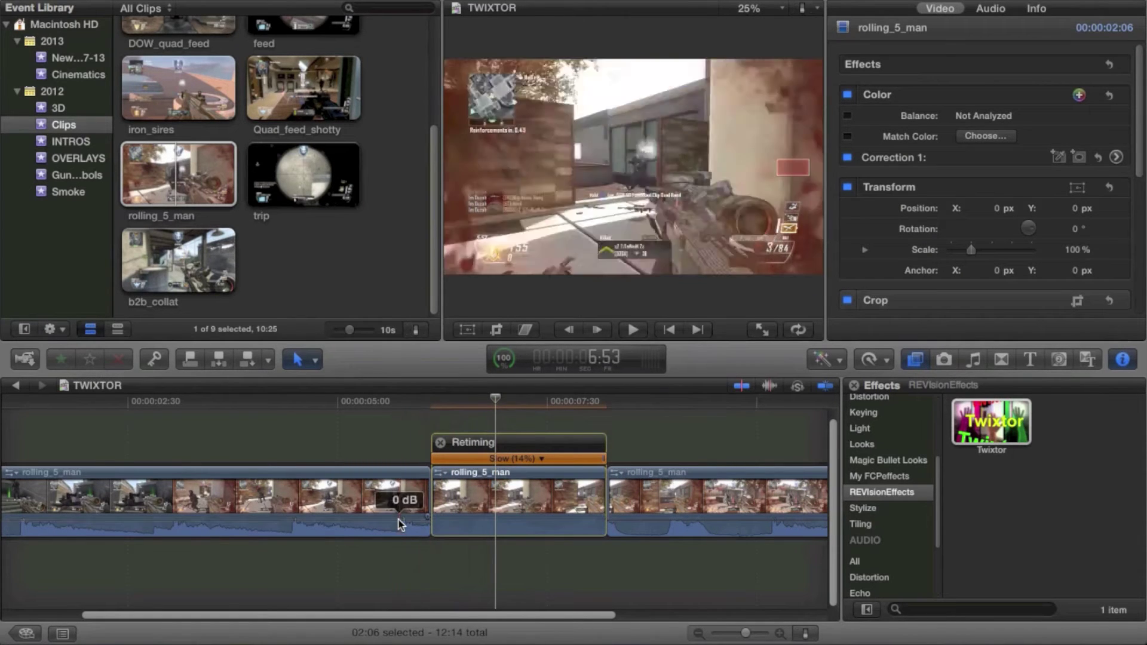
drag(400, 522, 400, 550)
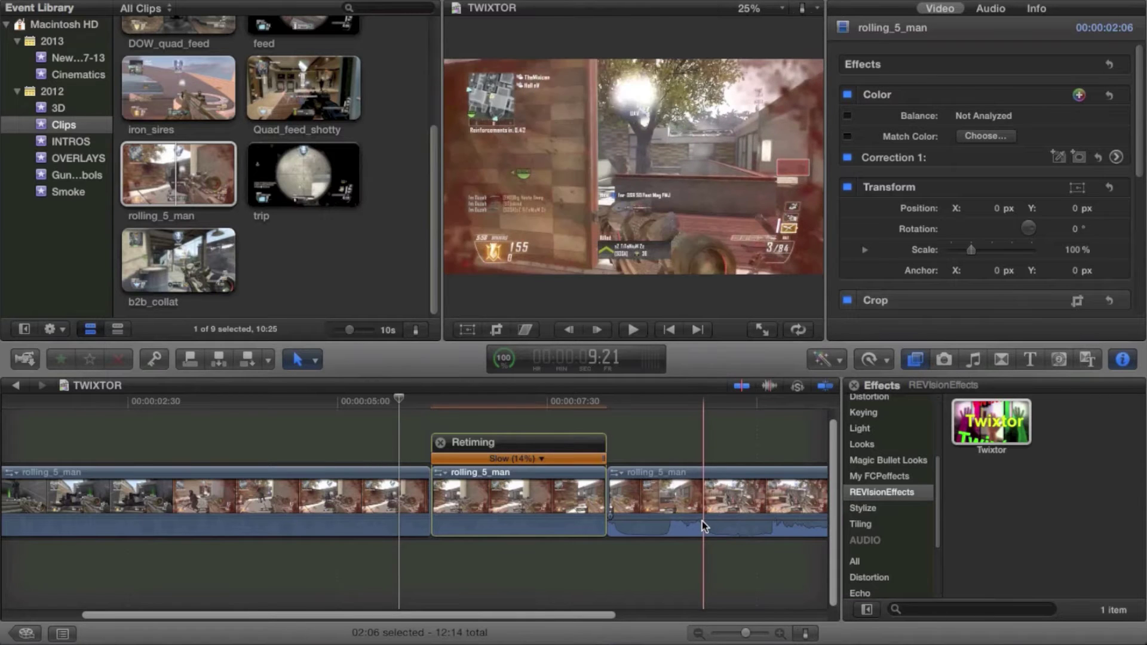
drag(701, 520, 702, 560)
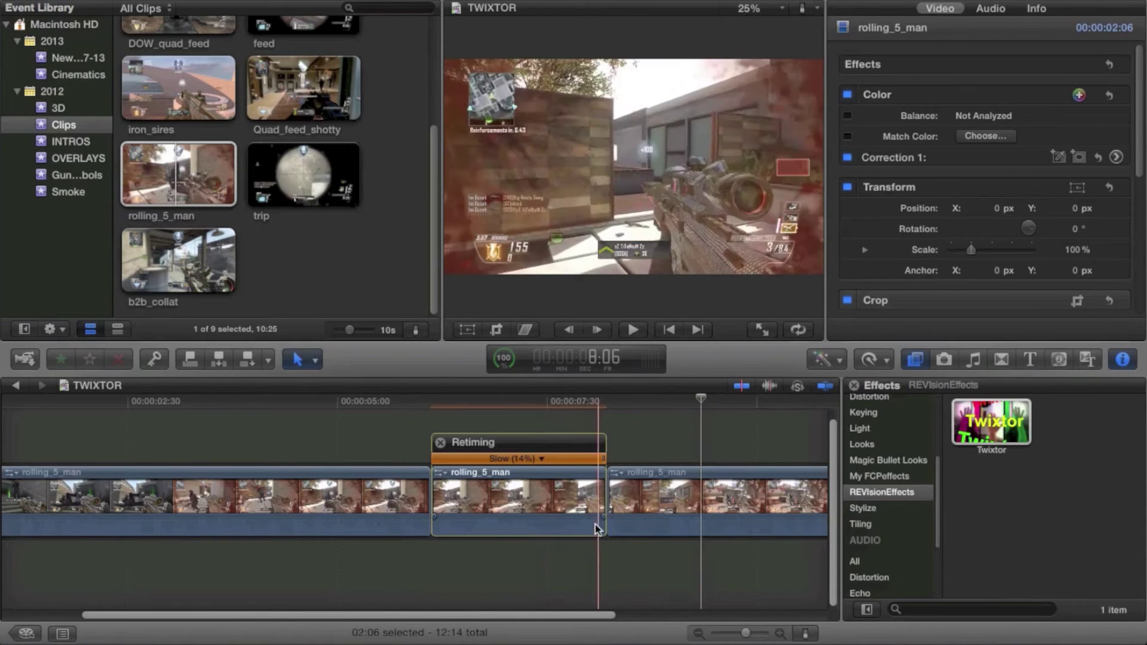
Set the slowed rolling_5_man segment's retiming video quality to Optical Flow.
click(549, 495)
click(873, 360)
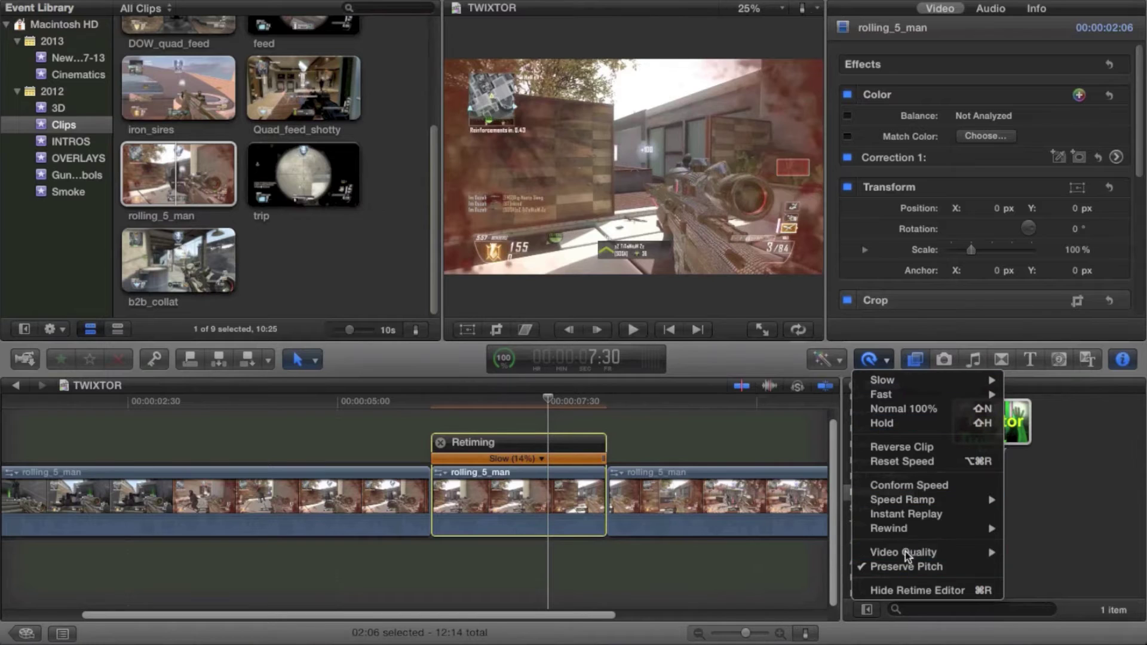
mouse_move(907, 557)
click(1043, 582)
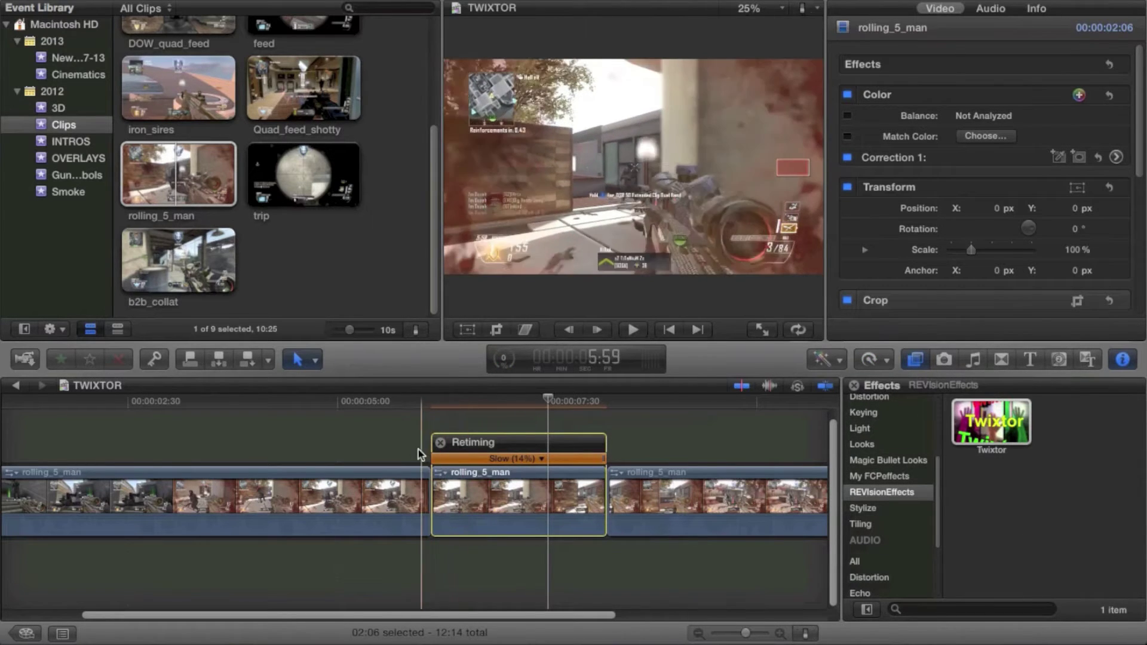
click(457, 496)
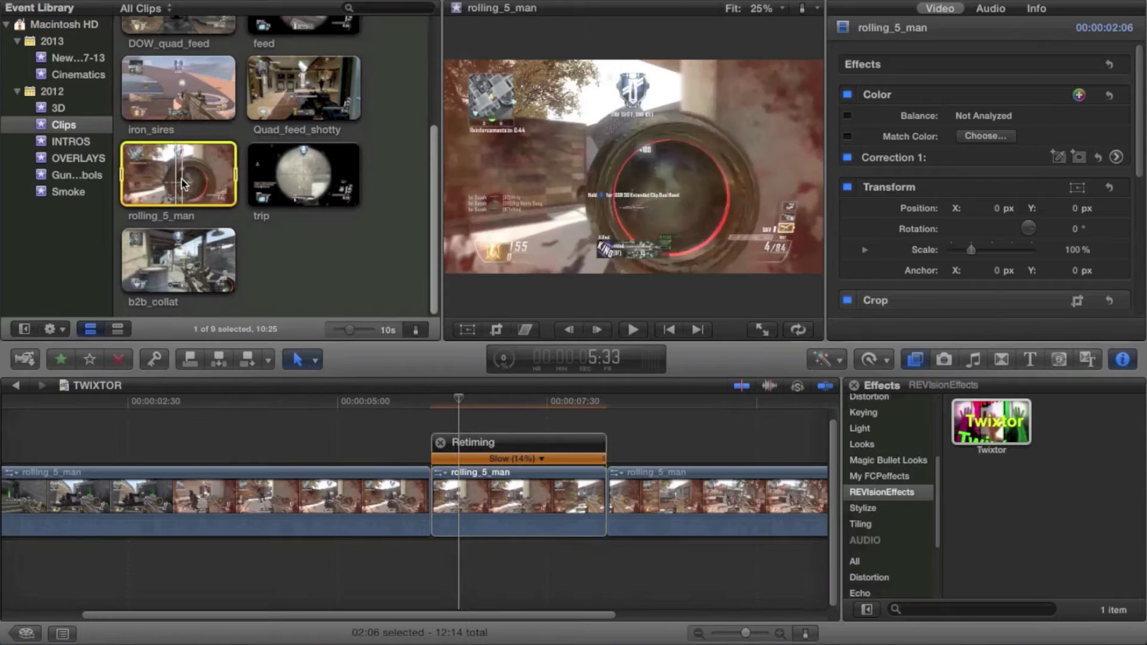
Open the event New Event 1-7-13 in the Event Library.
key(shift+f)
click(443, 382)
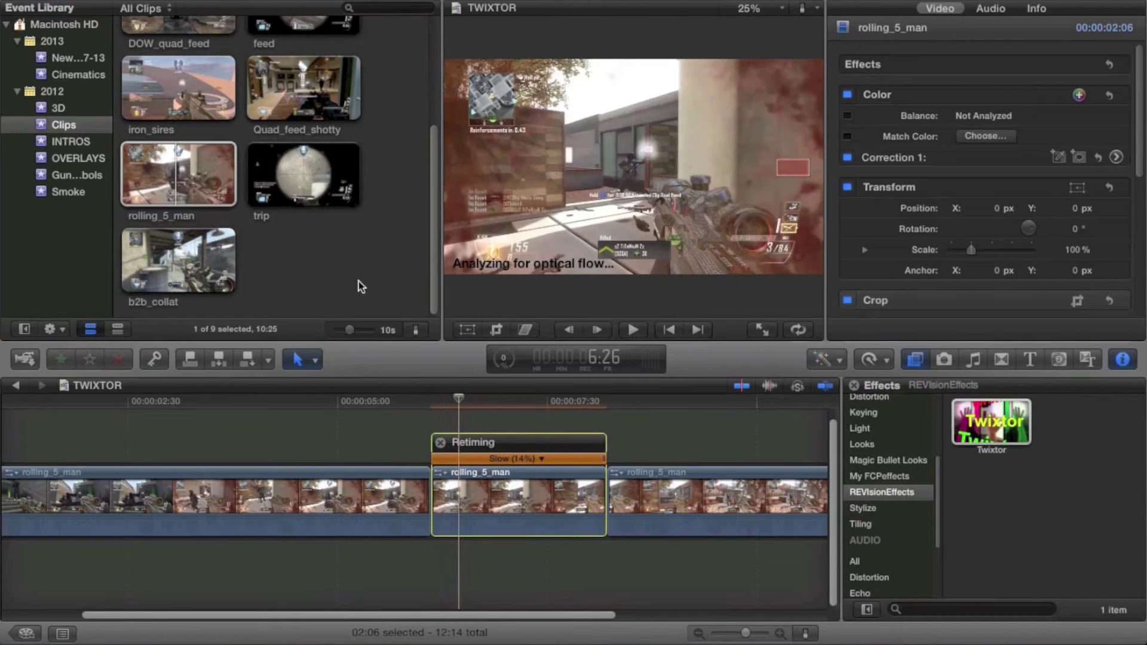
click(70, 57)
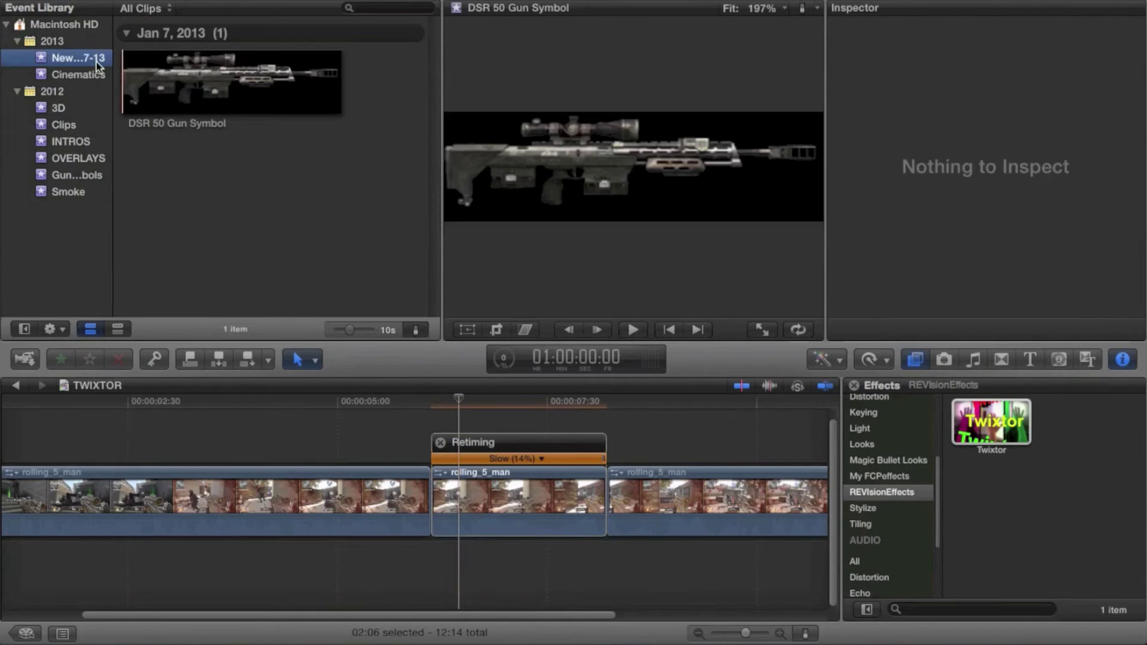
click(478, 501)
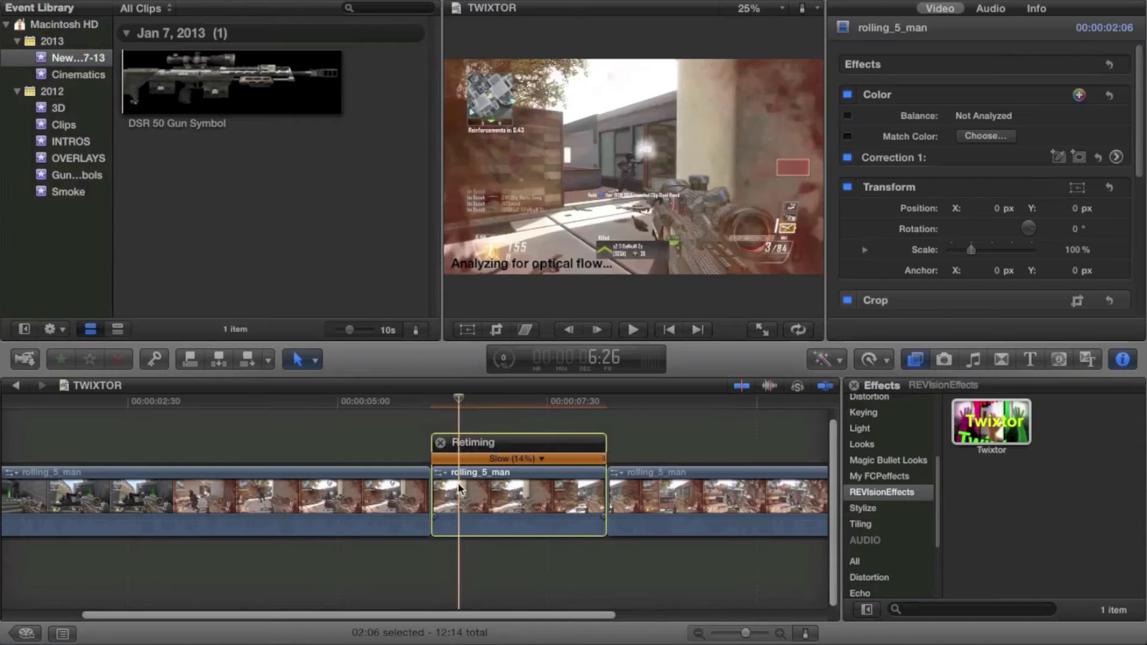
click(498, 505)
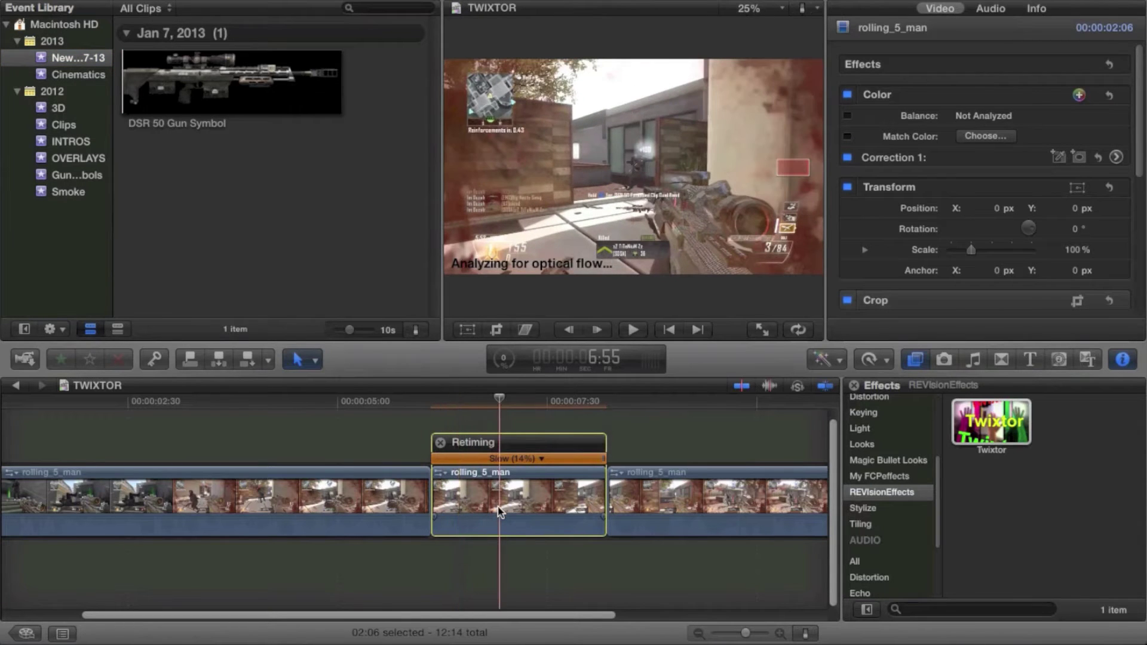
click(772, 9)
click(479, 304)
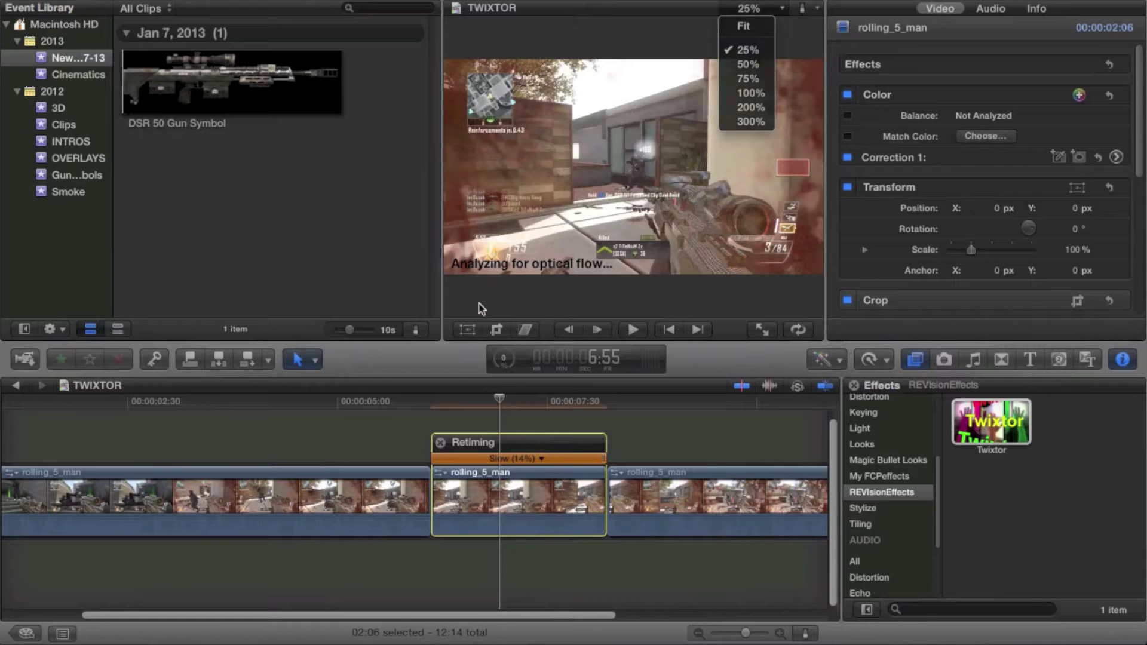
Stack four copies of DSR 50 Gun Symbol above the slowed rolling_5_man segment, each starting at the segment's first frame.
click(226, 256)
click(166, 59)
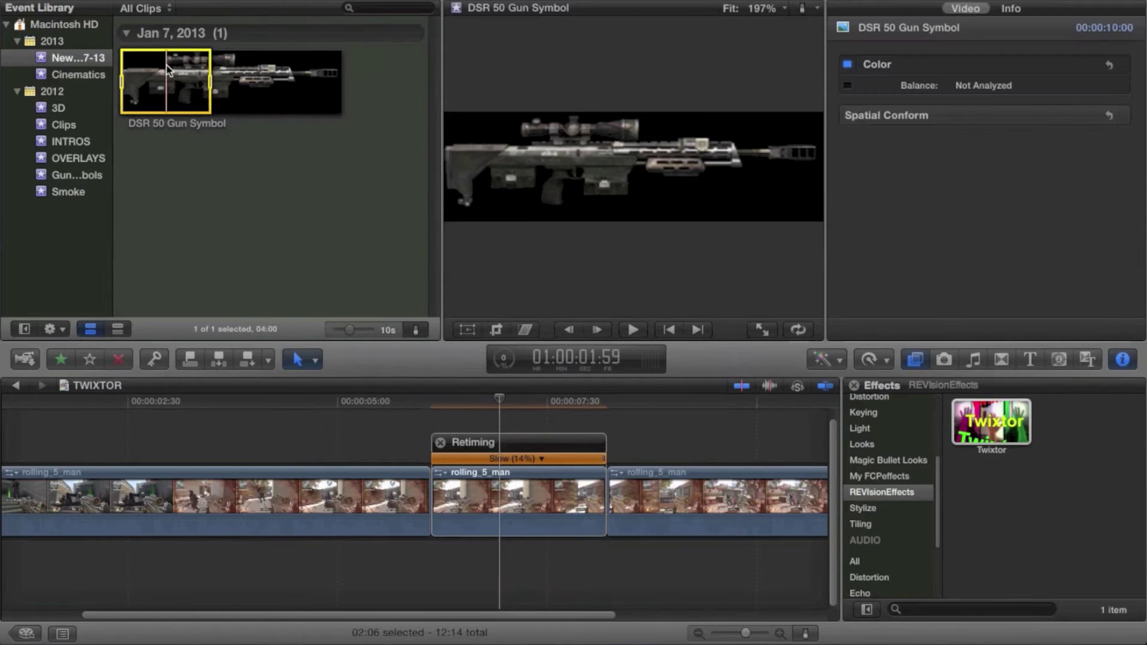
drag(166, 66, 423, 411)
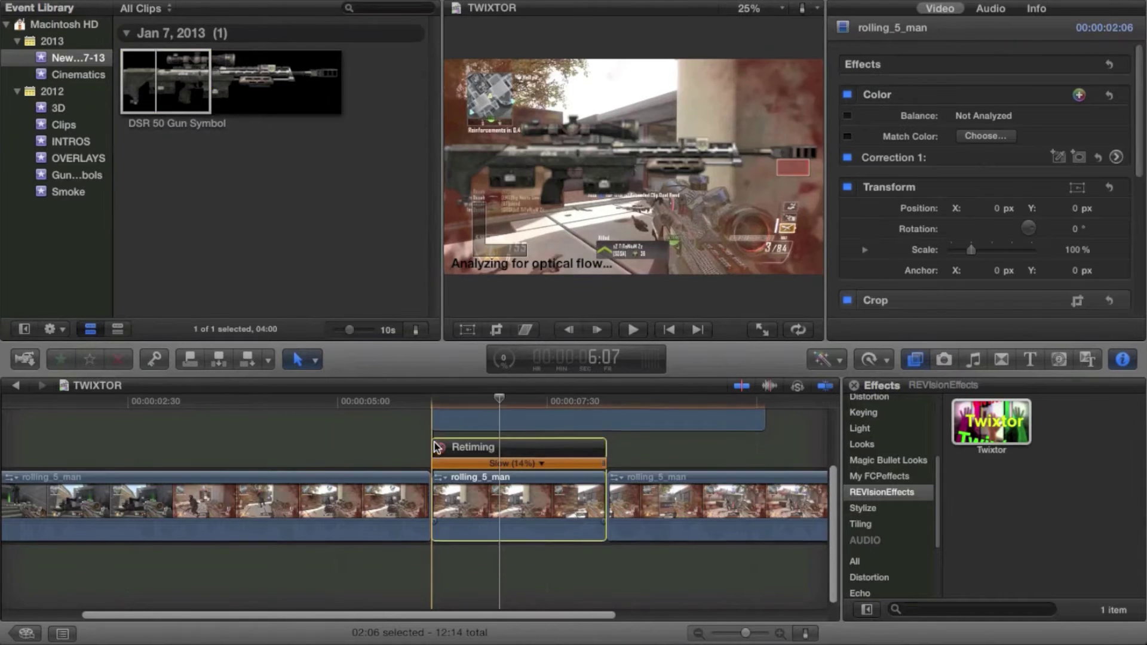
scroll(435, 443, up, 3)
drag(162, 76, 429, 421)
scroll(429, 421, up, 3)
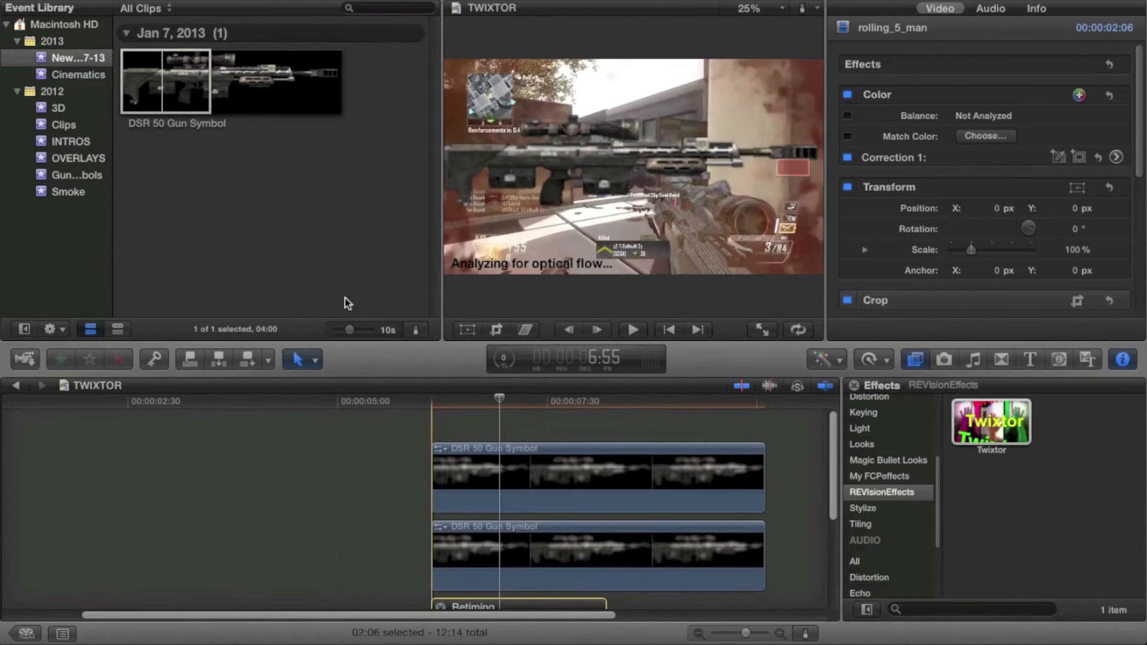
drag(185, 94, 436, 422)
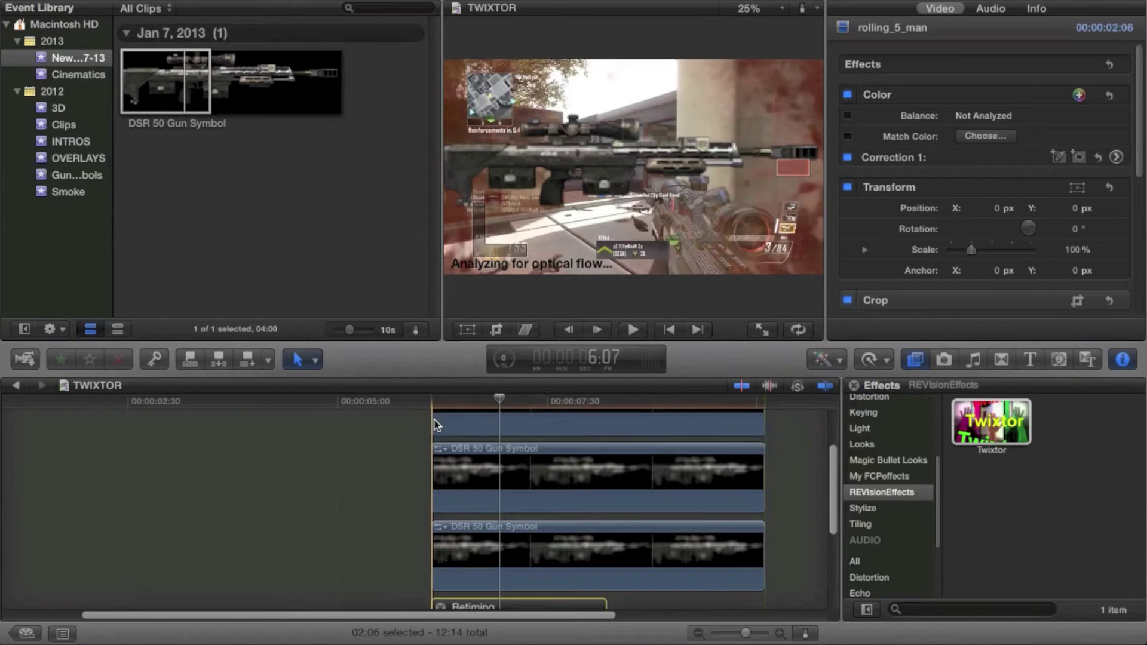
scroll(435, 422, up, 3)
drag(157, 90, 438, 423)
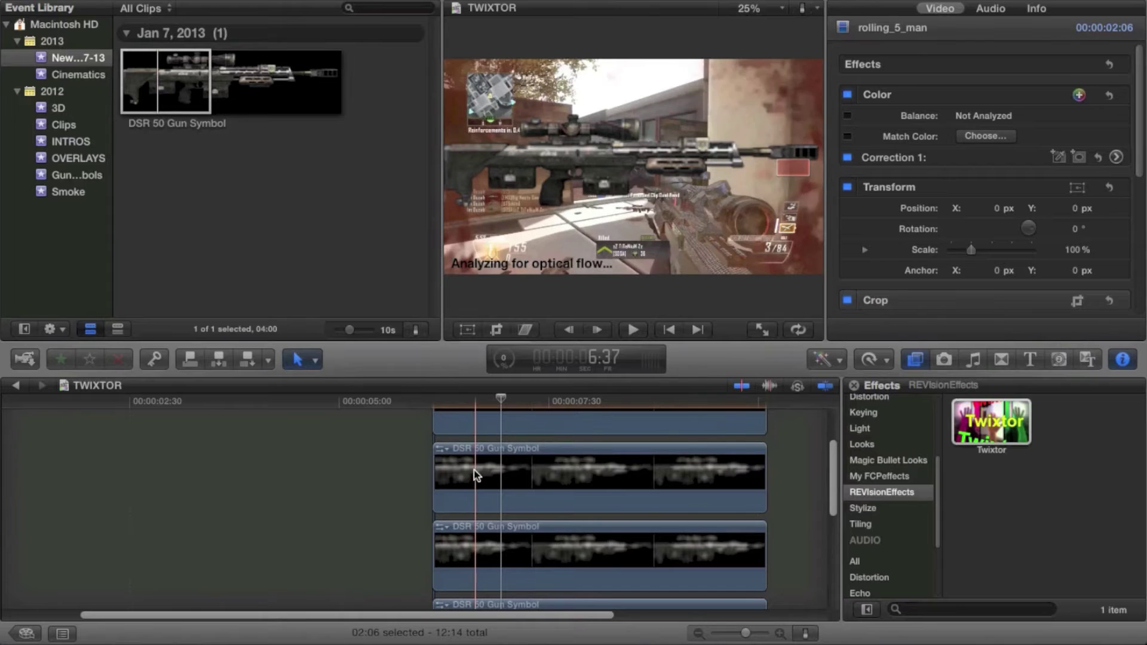
Split all four DSR 50 Gun Symbol copies at 8:13, the end of the slowed segment, with the Blade tool.
scroll(475, 475, down, 5)
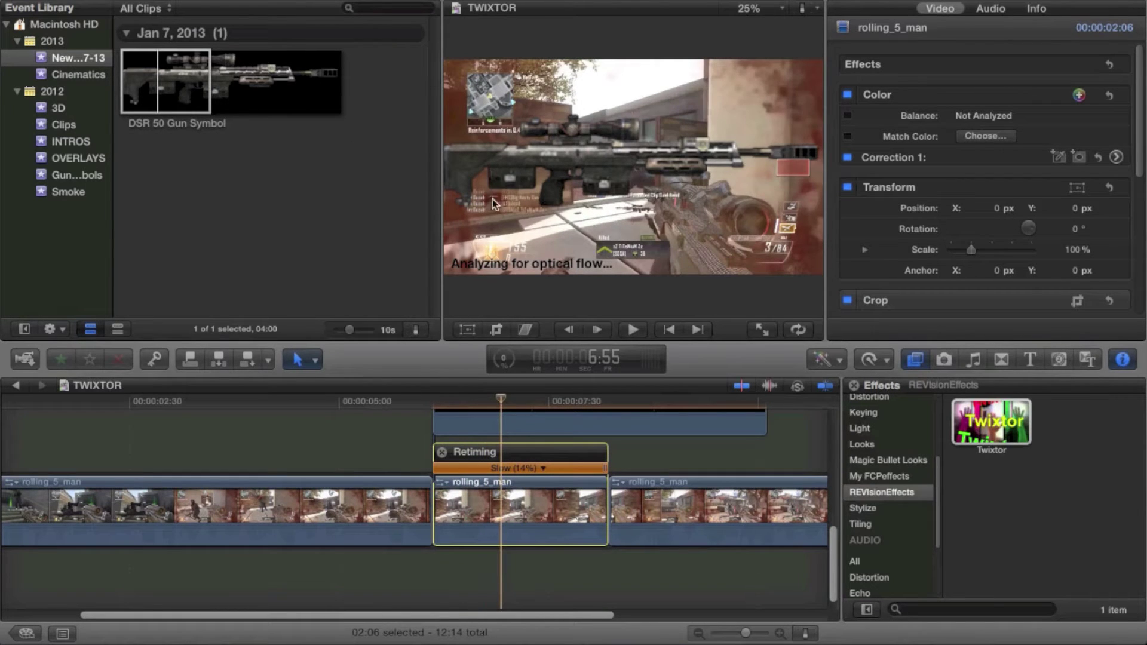
scroll(505, 486, up, 5)
scroll(505, 487, right, 2)
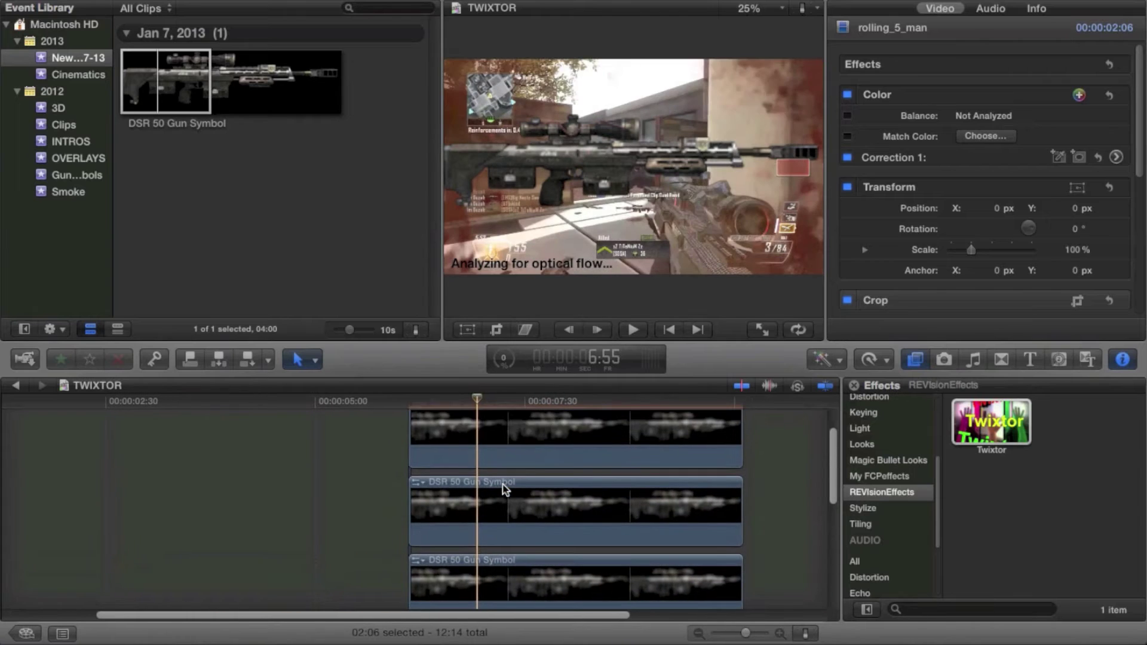
scroll(529, 484, down, 4)
key(b)
click(554, 499)
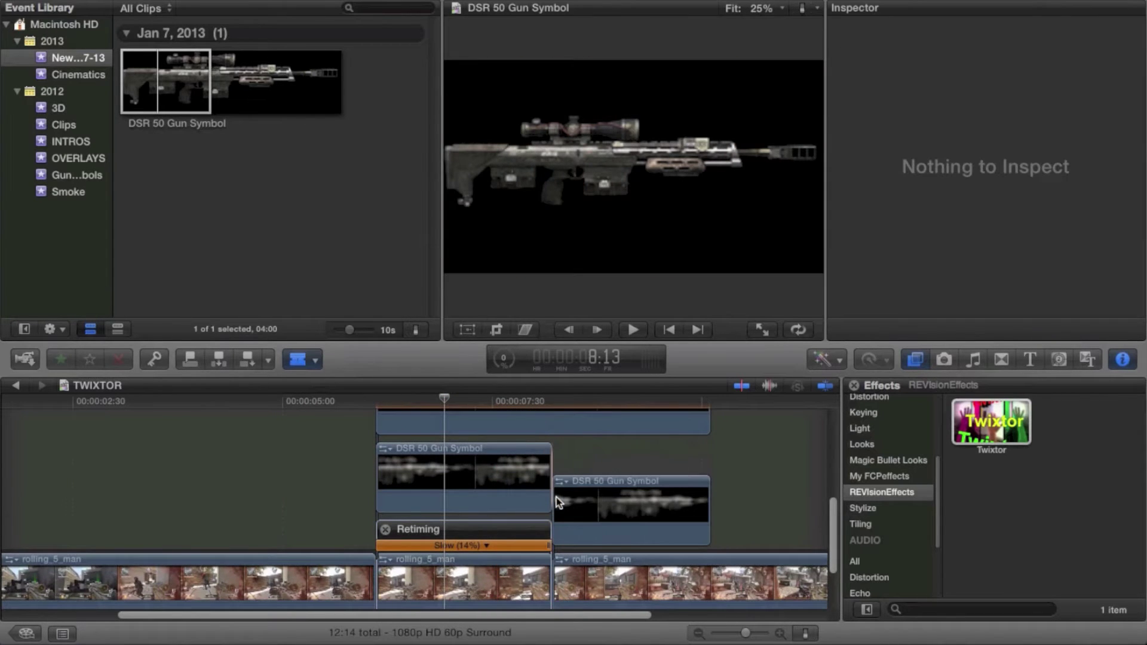
scroll(555, 497, up, 1)
click(545, 433)
scroll(545, 433, up, 4)
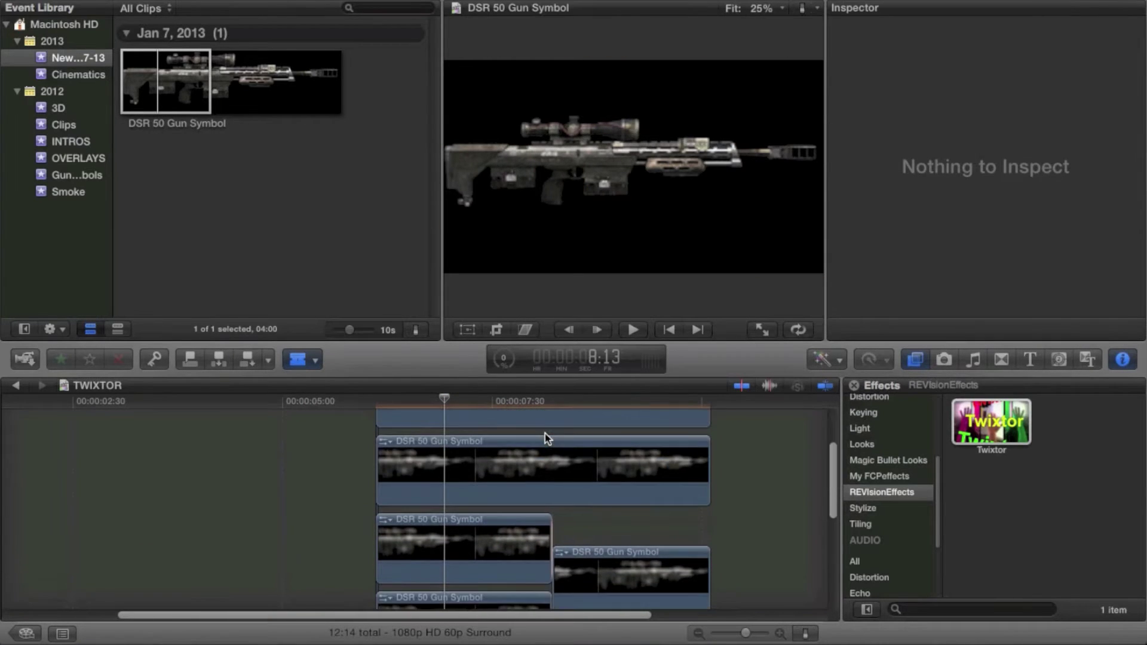
click(549, 462)
drag(550, 465, 550, 463)
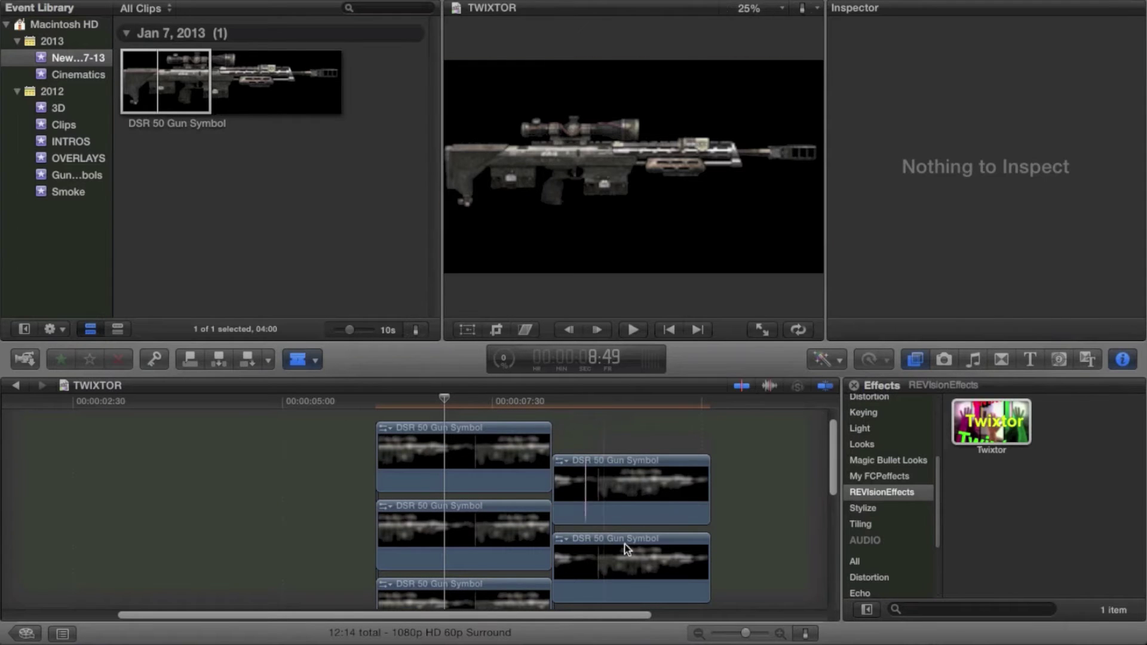
Delete the four leftover DSR 50 Gun Symbol pieces that extend past the slowed segment.
drag(622, 425, 621, 458)
key(Delete)
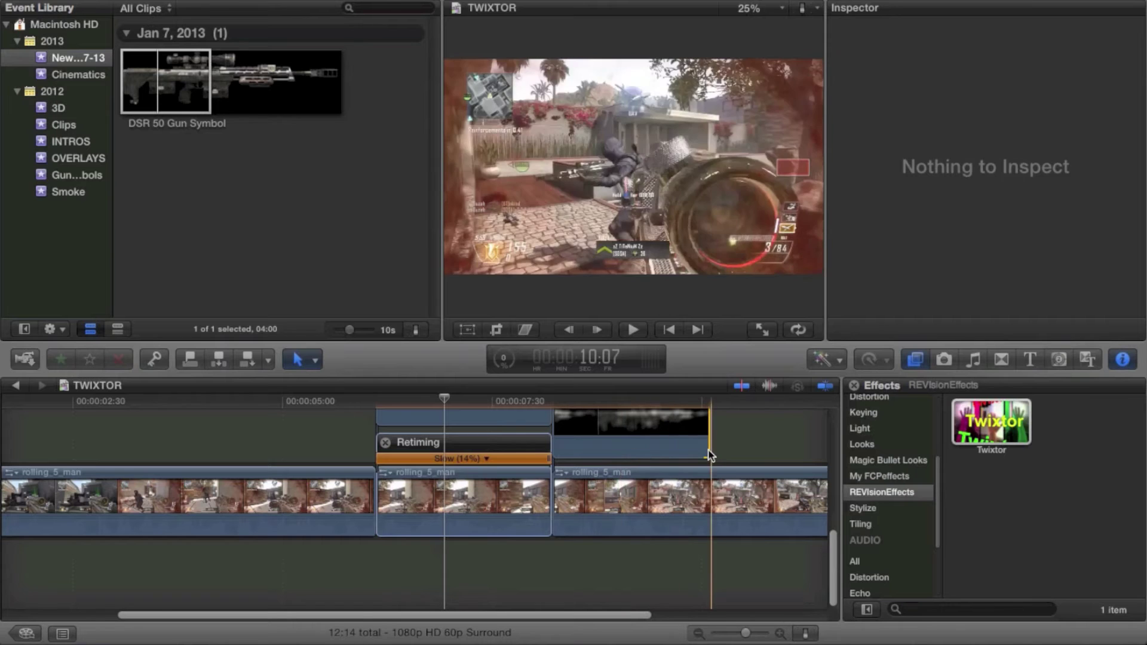
click(711, 451)
drag(730, 438, 639, 370)
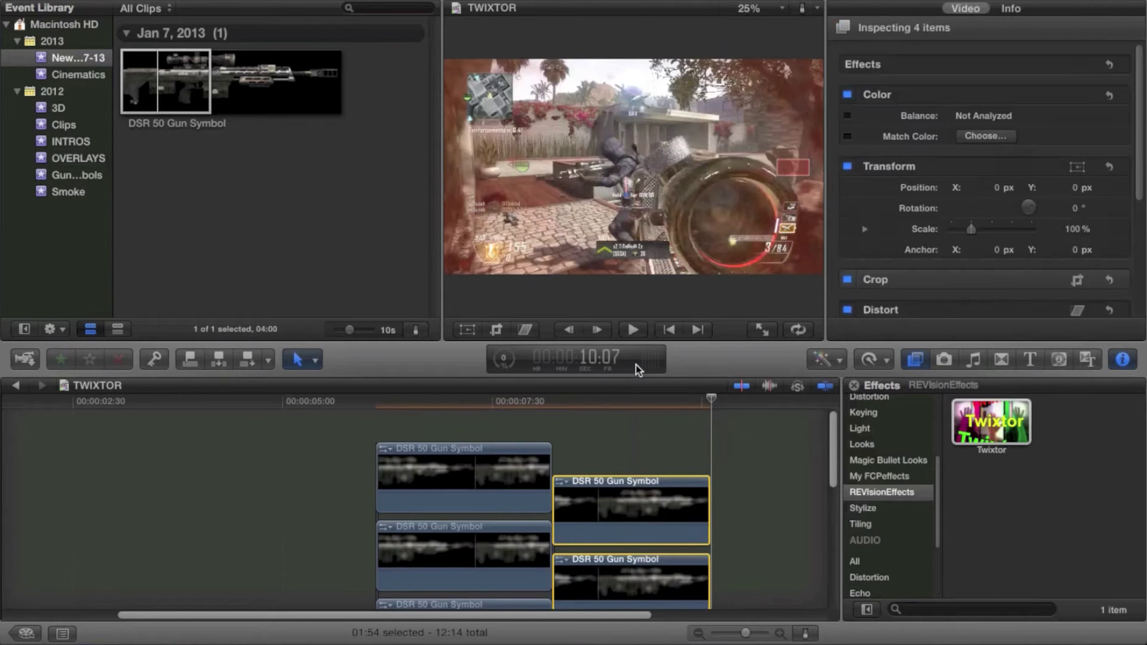
key(Delete)
Shrink the lowest DSR 50 Gun Symbol copy, set its scale to 38%, and place it at about X -64.4 px, Y -19.6 px.
scroll(418, 538, down, 3)
click(455, 503)
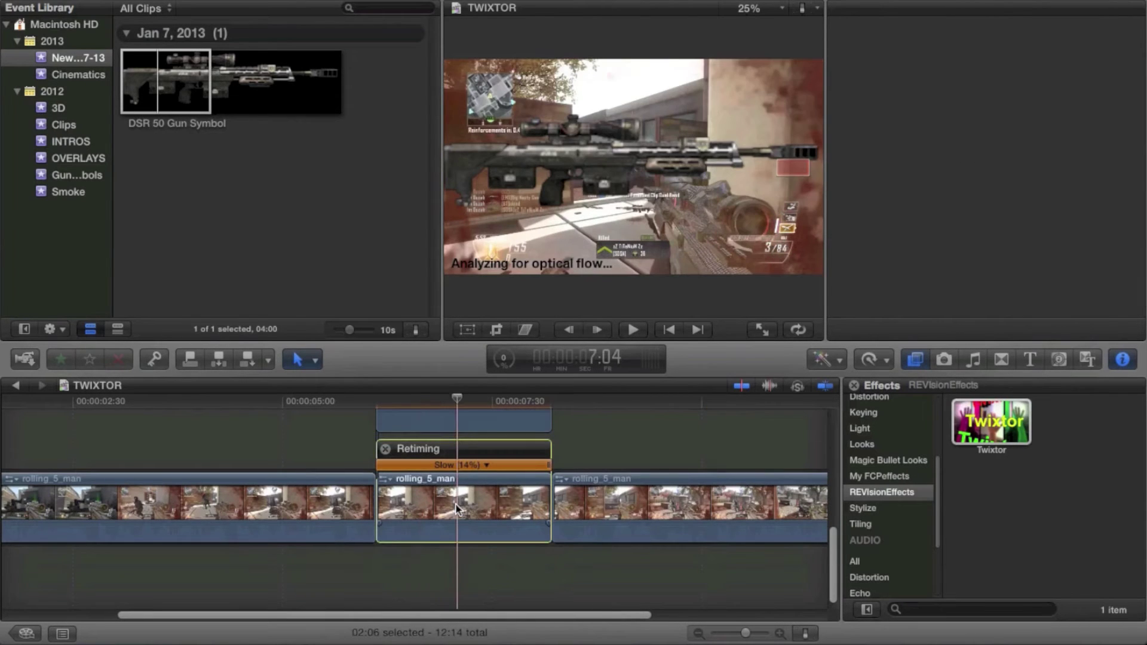
scroll(455, 505, up, 5)
scroll(457, 509, down, 2)
click(451, 491)
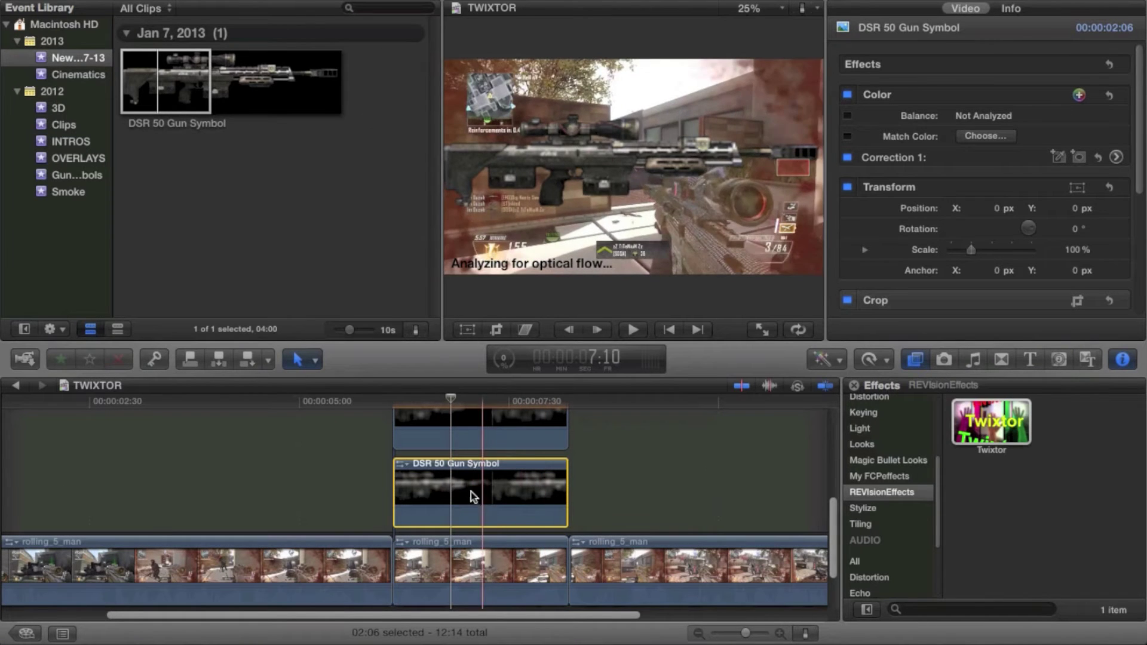
click(466, 331)
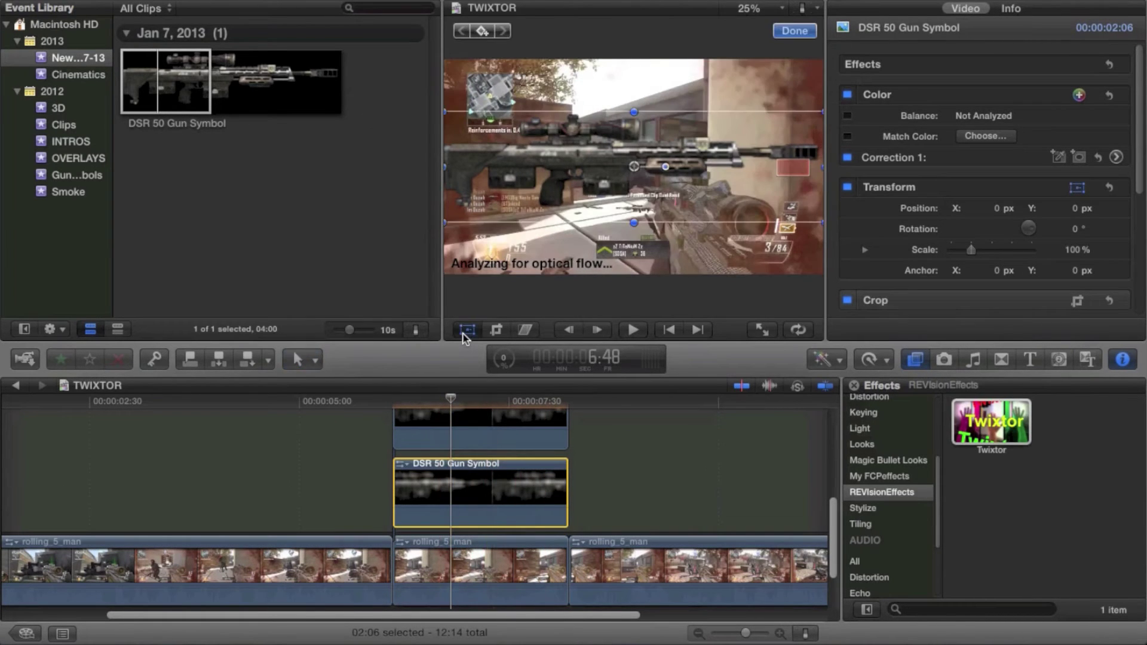
click(822, 112)
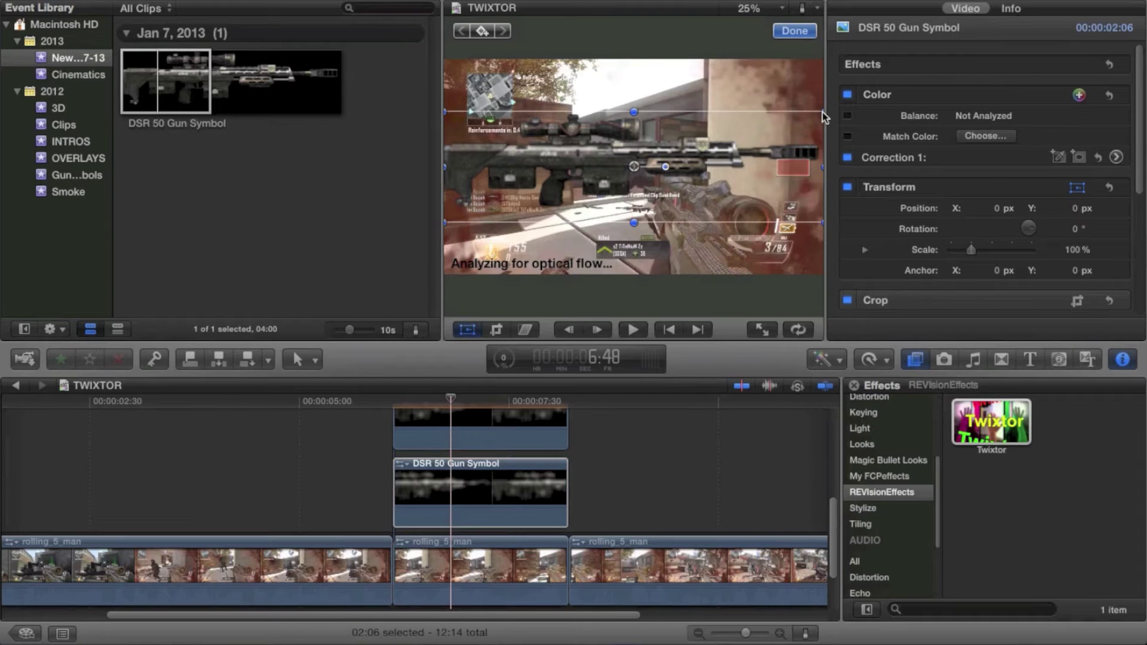
drag(824, 117, 574, 216)
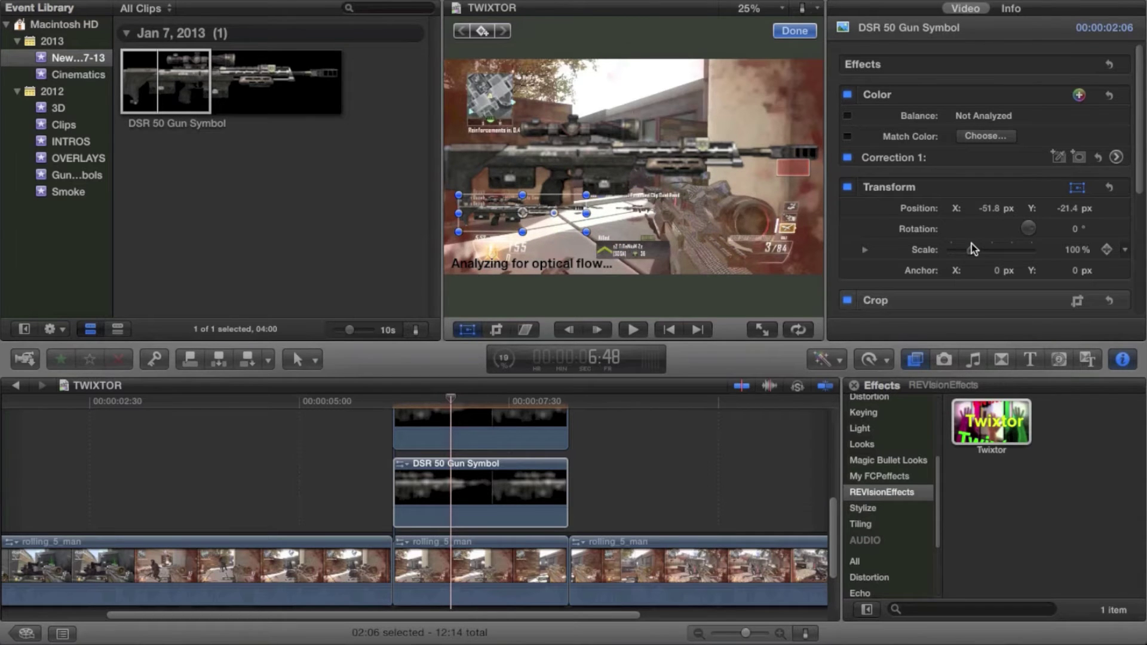
drag(972, 245, 959, 246)
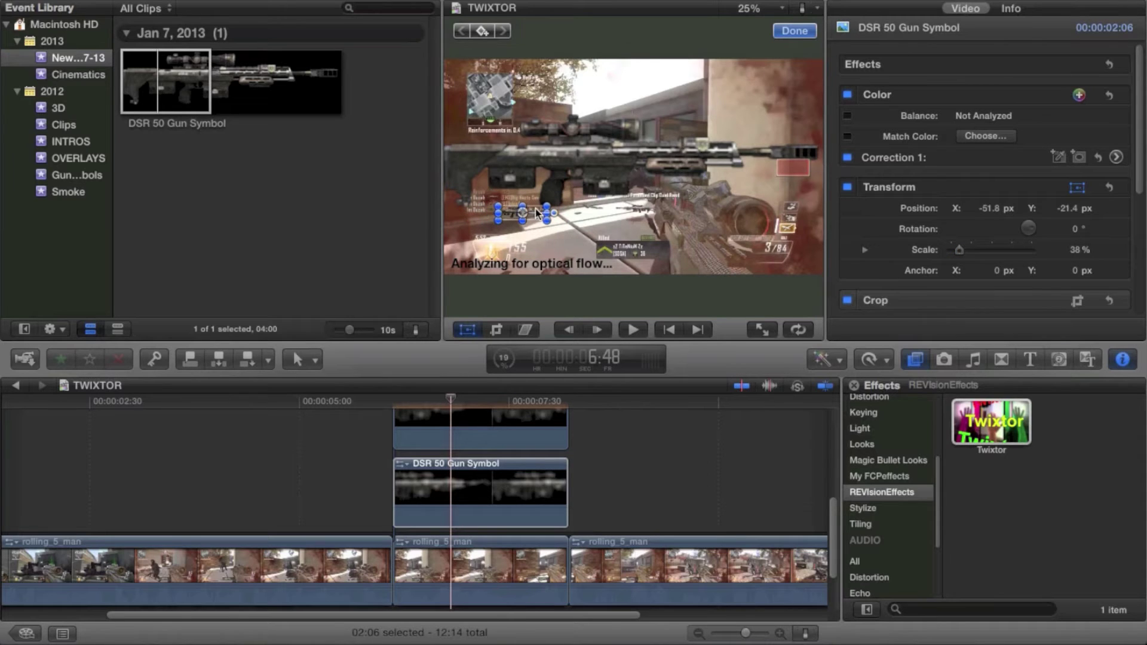
drag(537, 220, 509, 215)
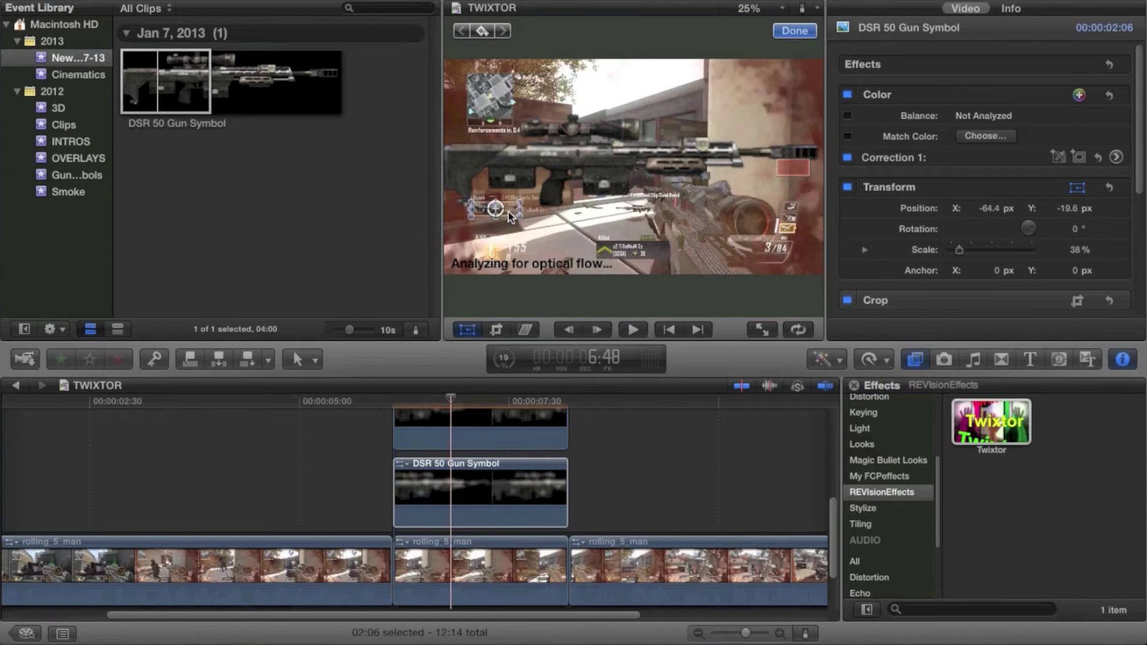
Shrink the second-lowest DSR 50 Gun Symbol copy, place it at about X -72.0 px, Y -28.0 px, and set its scale to 10%.
click(493, 440)
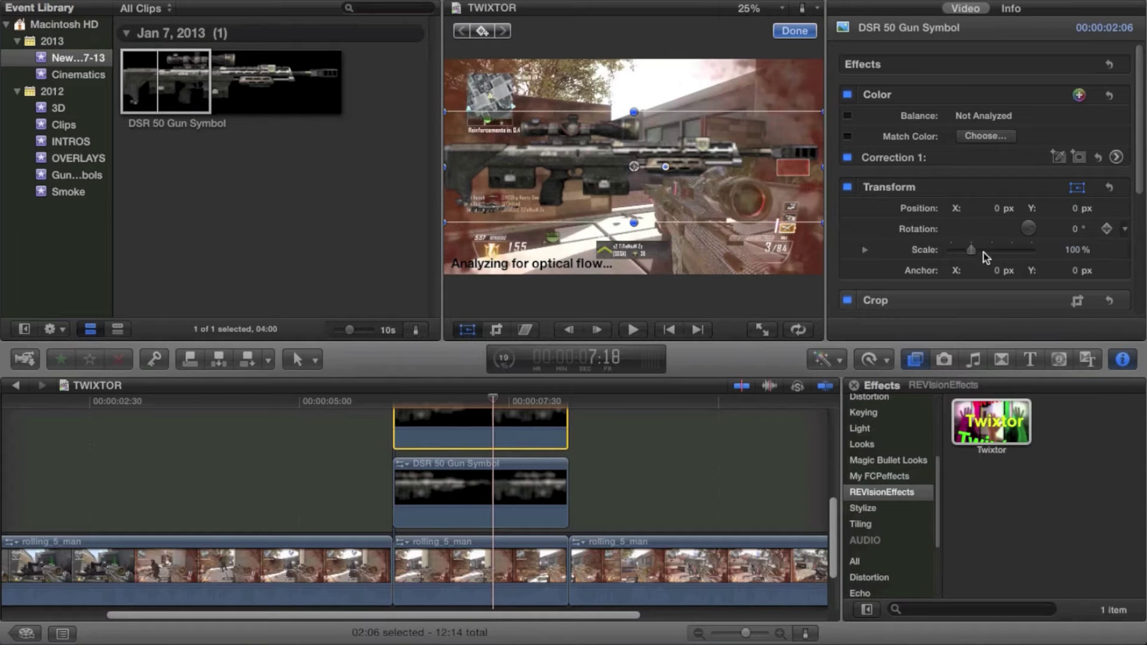
drag(977, 255, 959, 255)
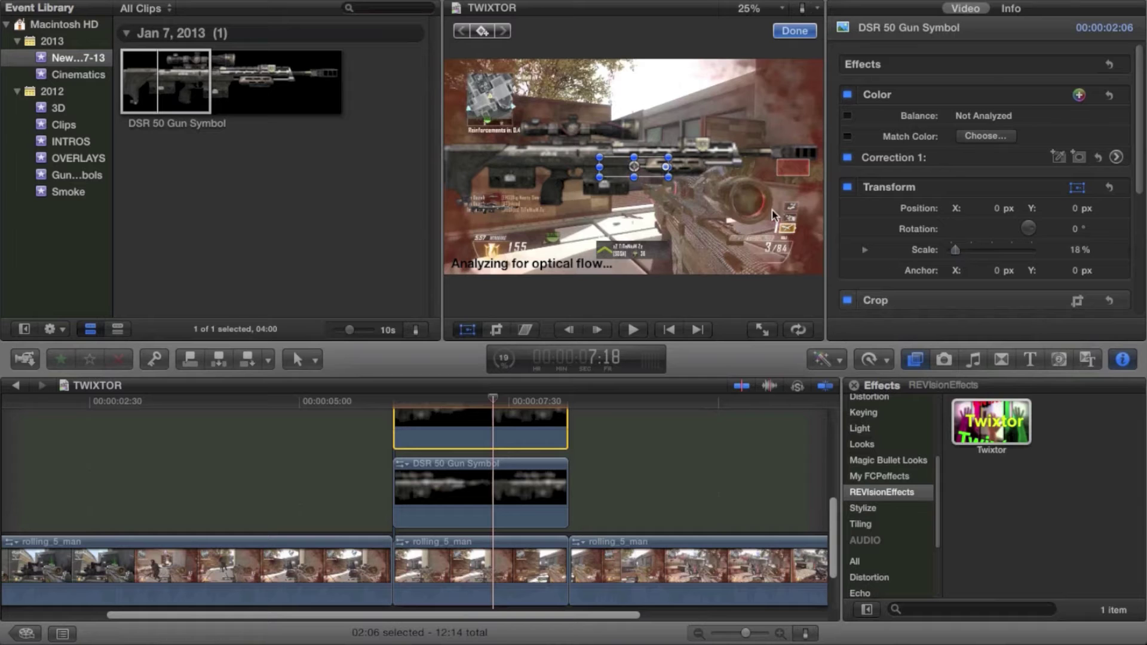
drag(660, 177, 506, 237)
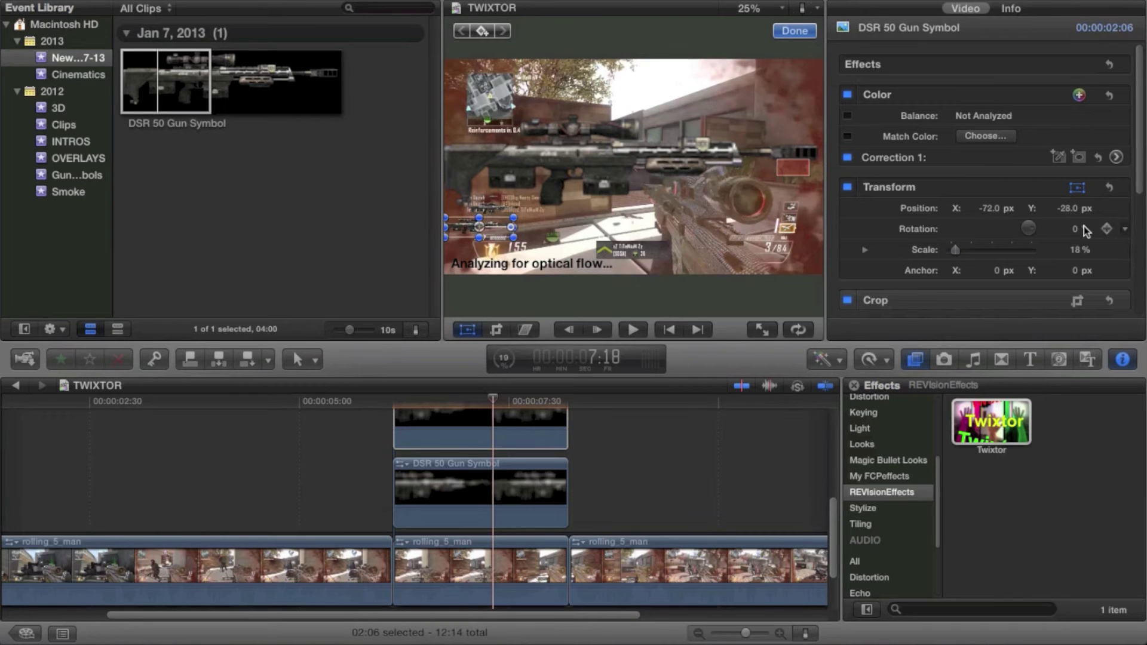
click(1079, 249)
text(10)
key(Return)
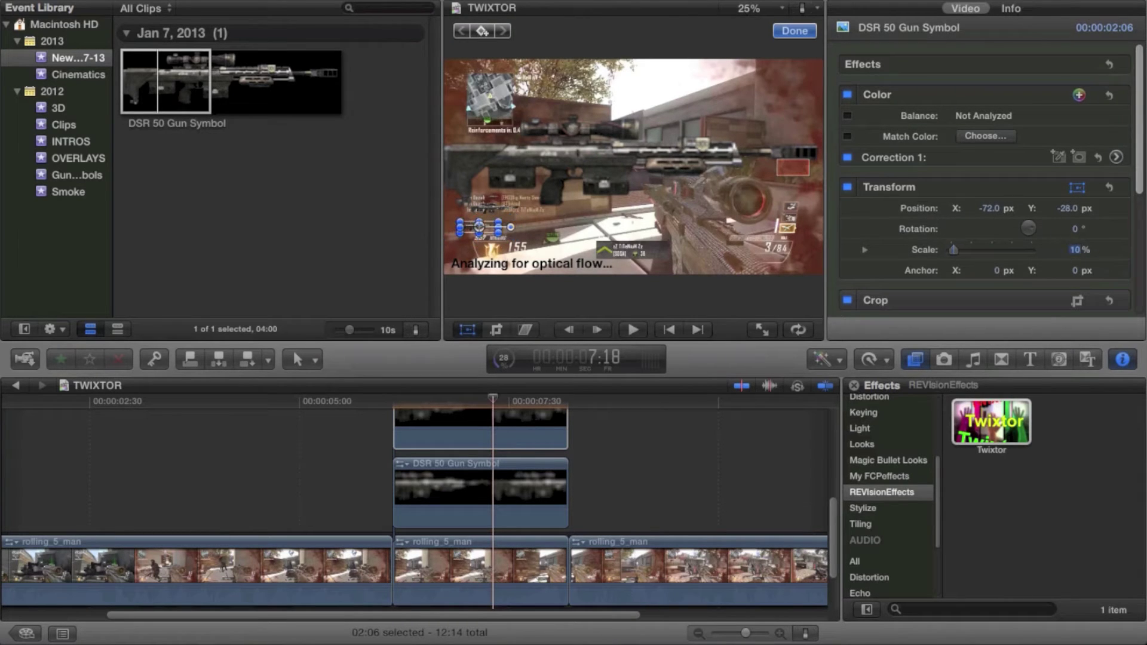
Set the scale of the upper two DSR 50 Gun Symbol copies to 10%.
click(504, 437)
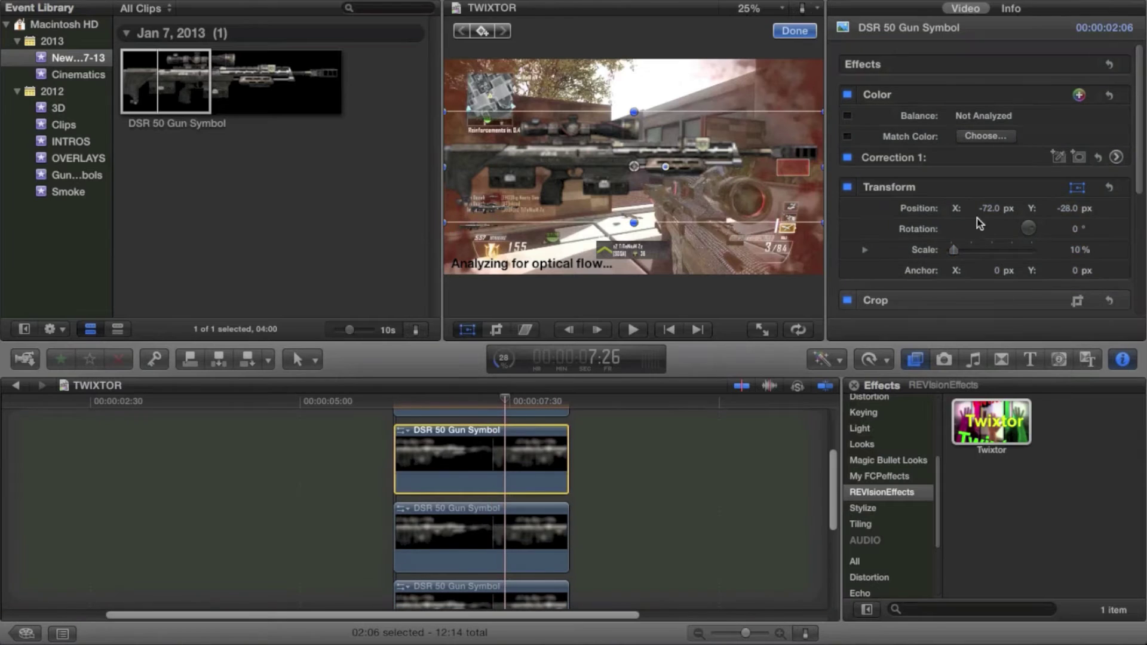
click(1075, 249)
text(10)
key(Return)
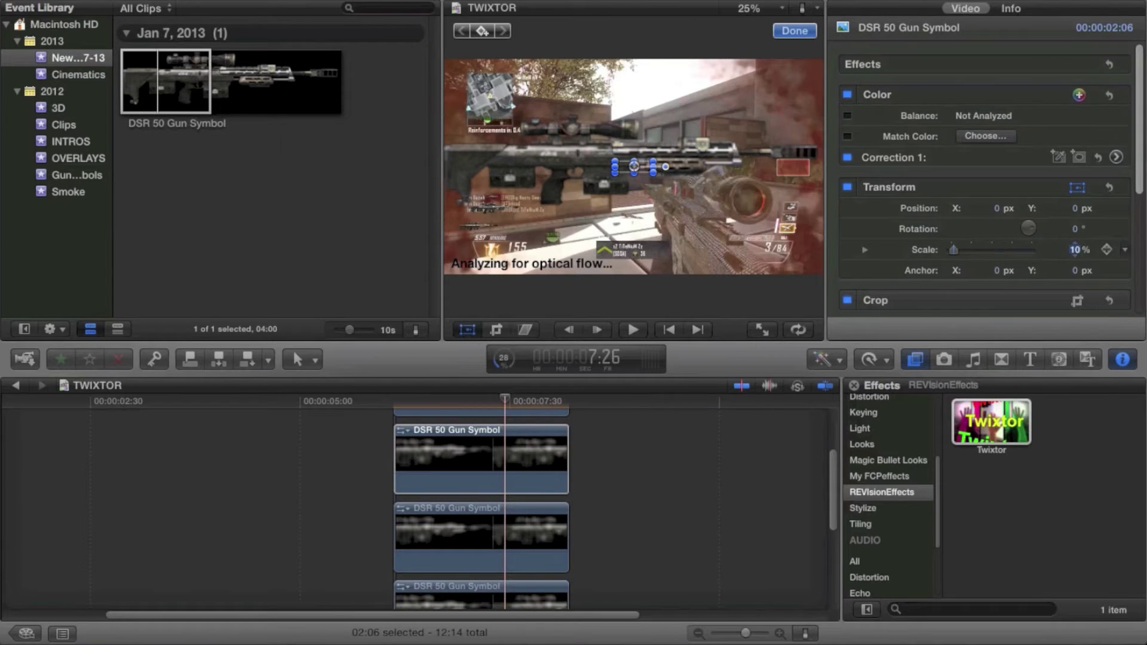
click(521, 414)
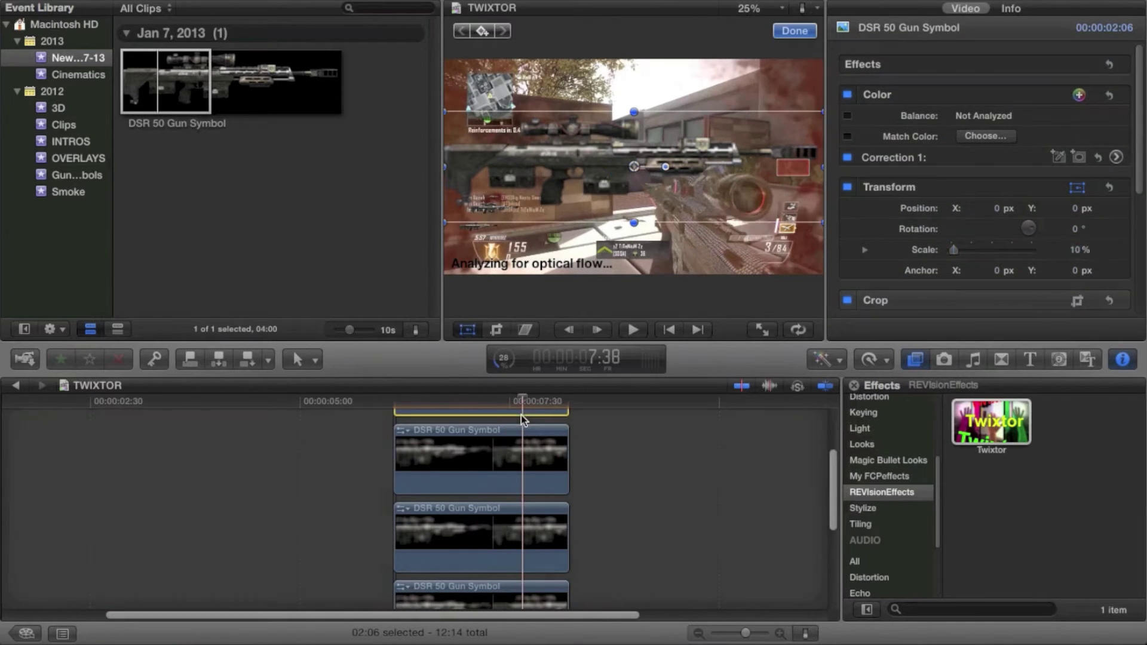
click(1073, 250)
text(10)
key(Return)
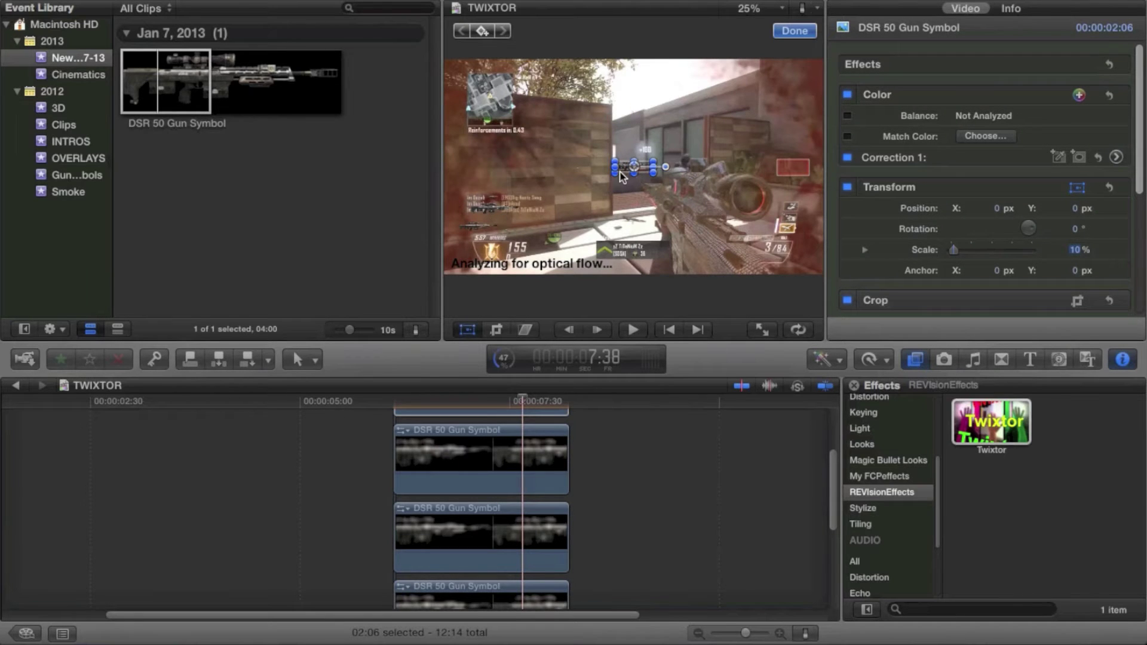
Move the top gun symbol to about X -67.0 px, Y -15.0 px and the copy beneath it to about X -65.5 px, Y -23.9 px.
drag(621, 174, 478, 204)
click(506, 472)
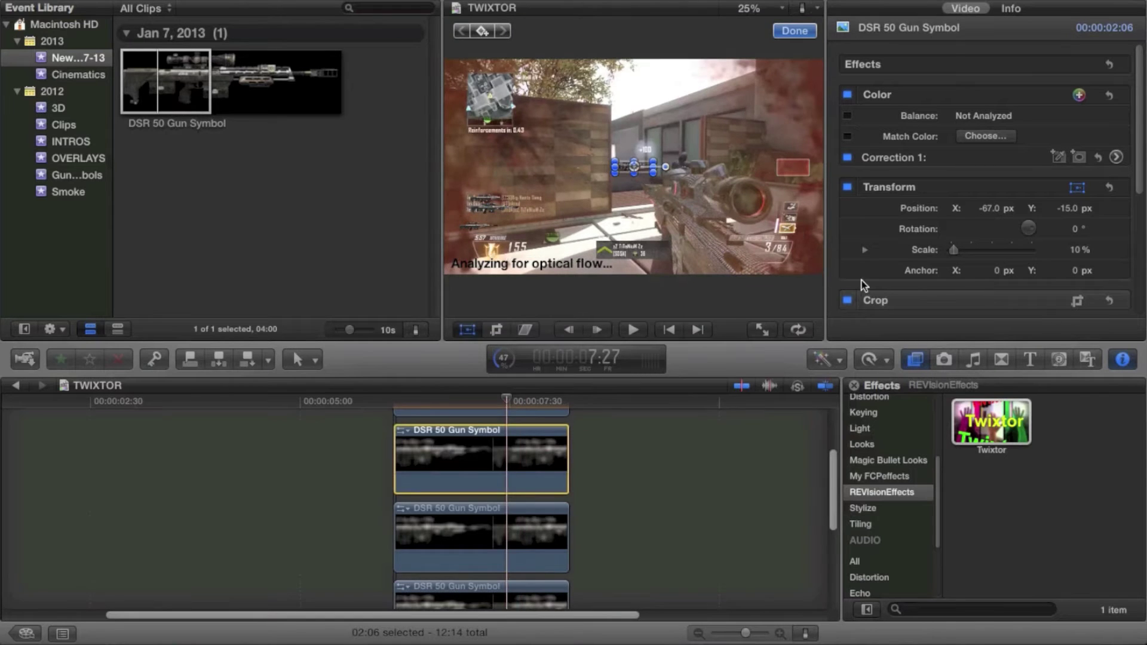
drag(624, 170, 483, 221)
Magnify the viewer to 200% and frame the kill feed with its gun symbols using the Hand tool.
click(771, 10)
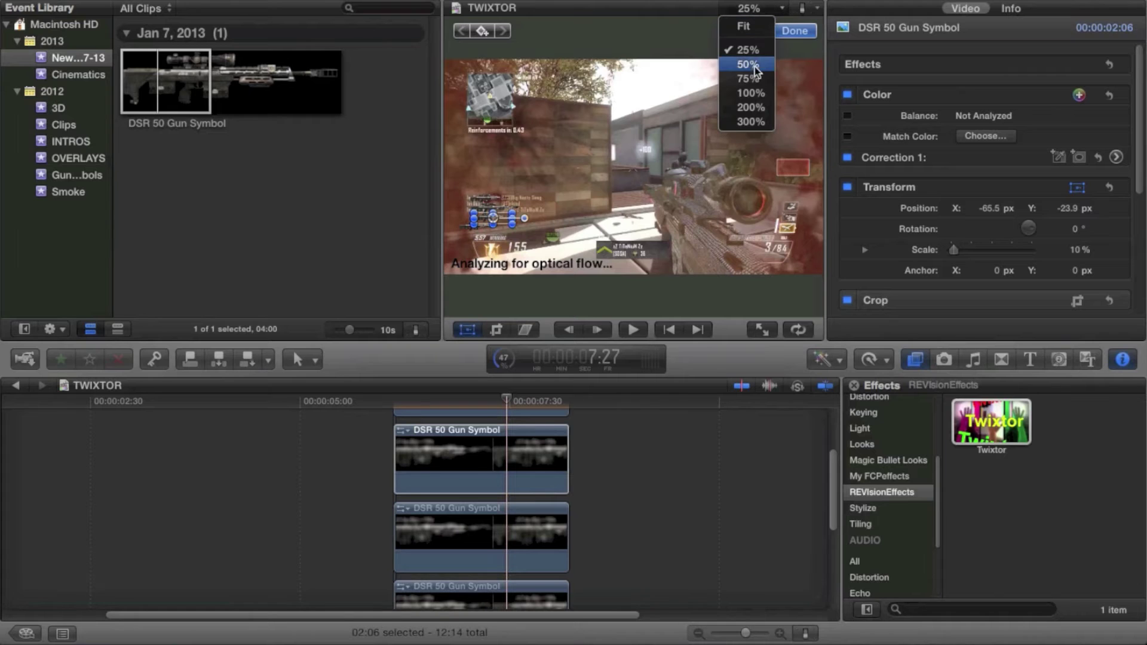
click(750, 109)
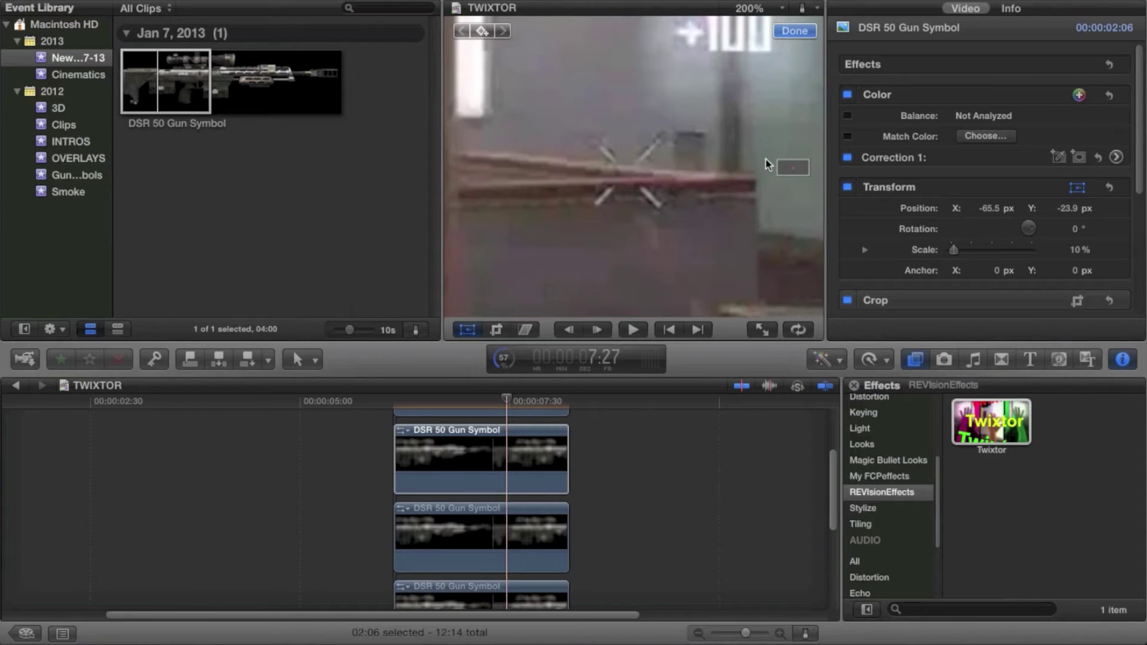
drag(782, 165, 770, 175)
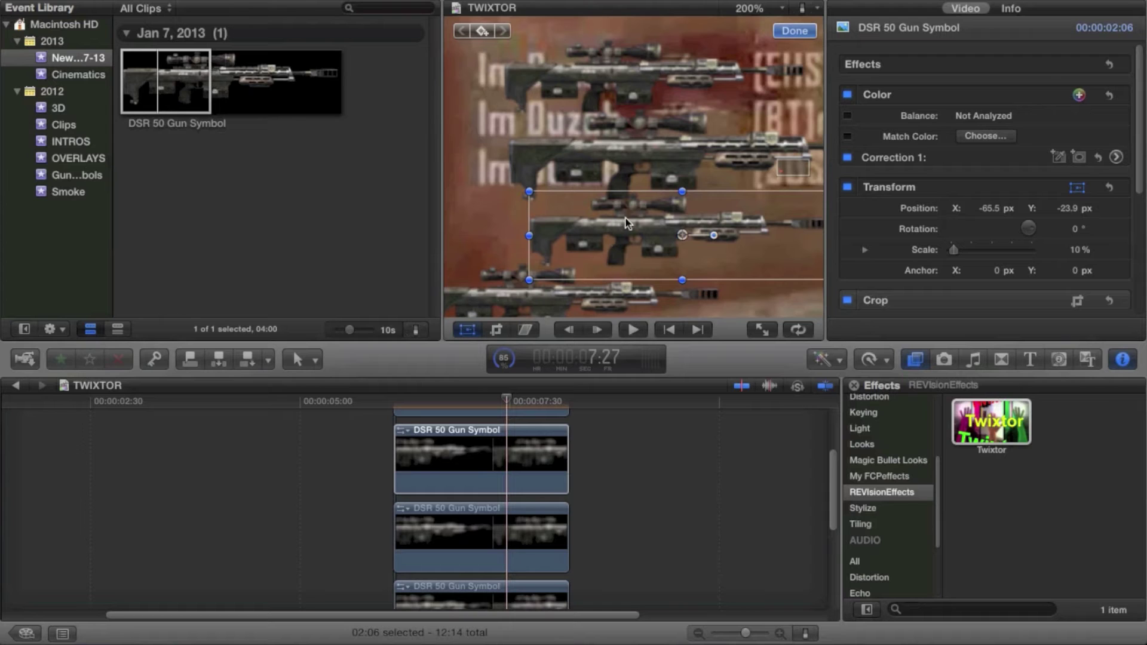
click(504, 414)
scroll(503, 416, up, 3)
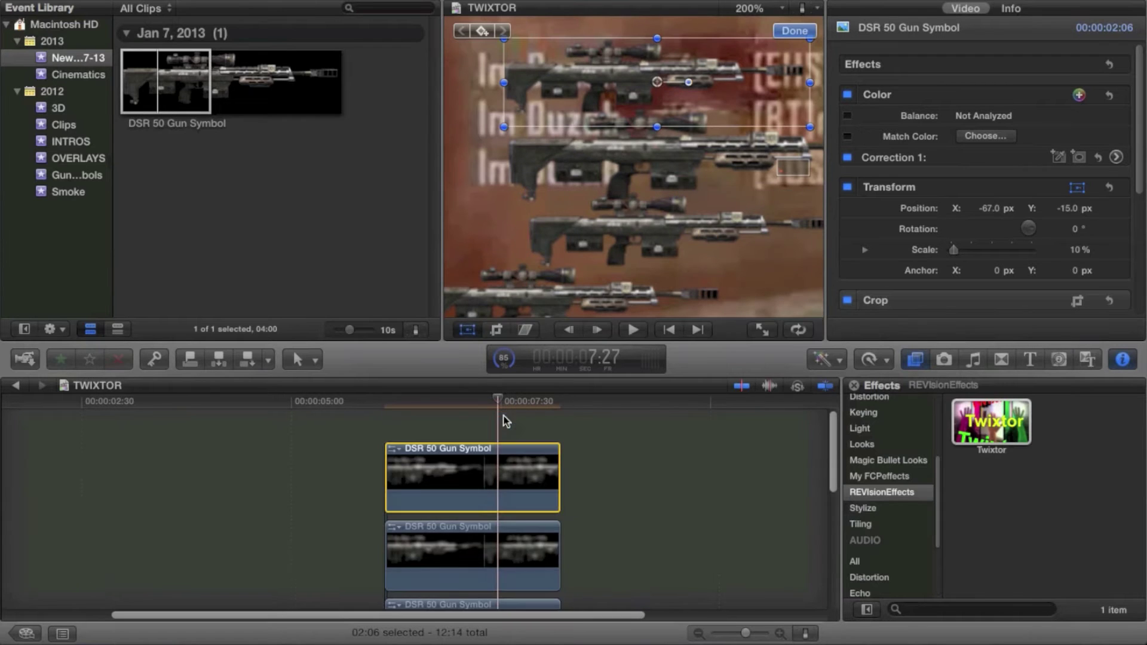
click(519, 222)
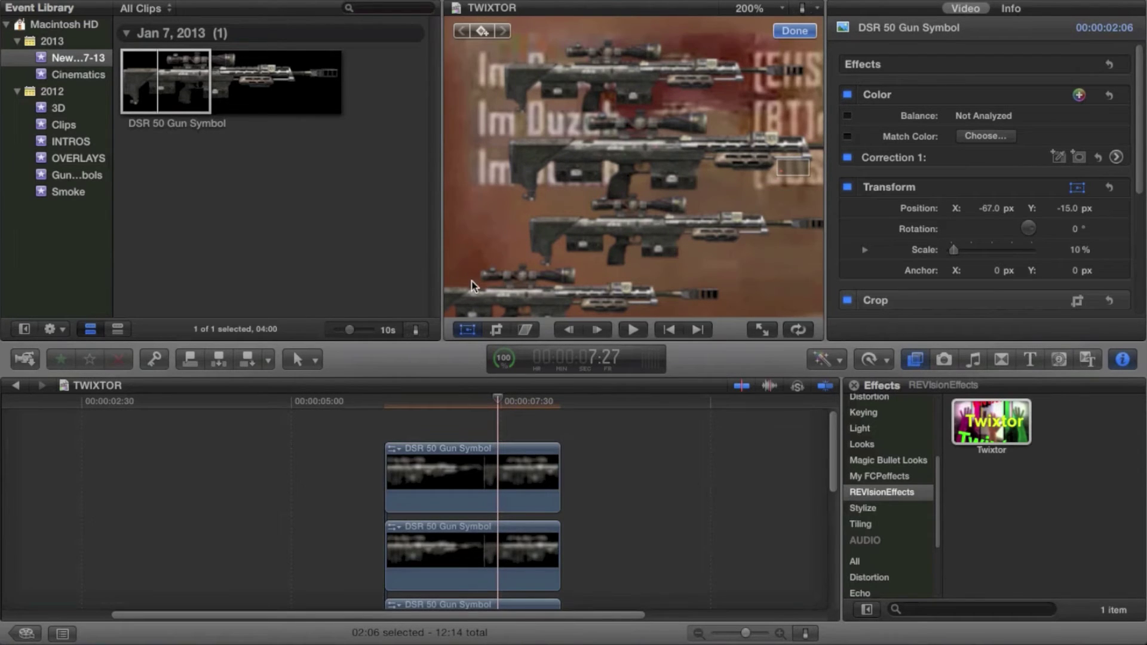
click(299, 359)
click(324, 519)
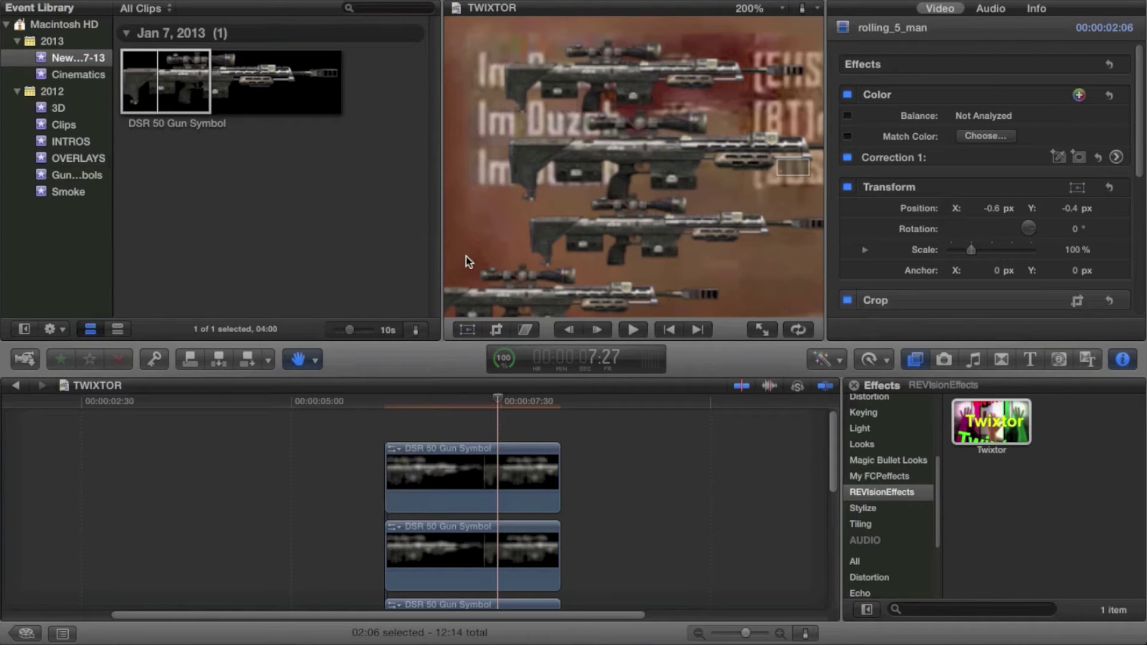
drag(466, 261, 418, 327)
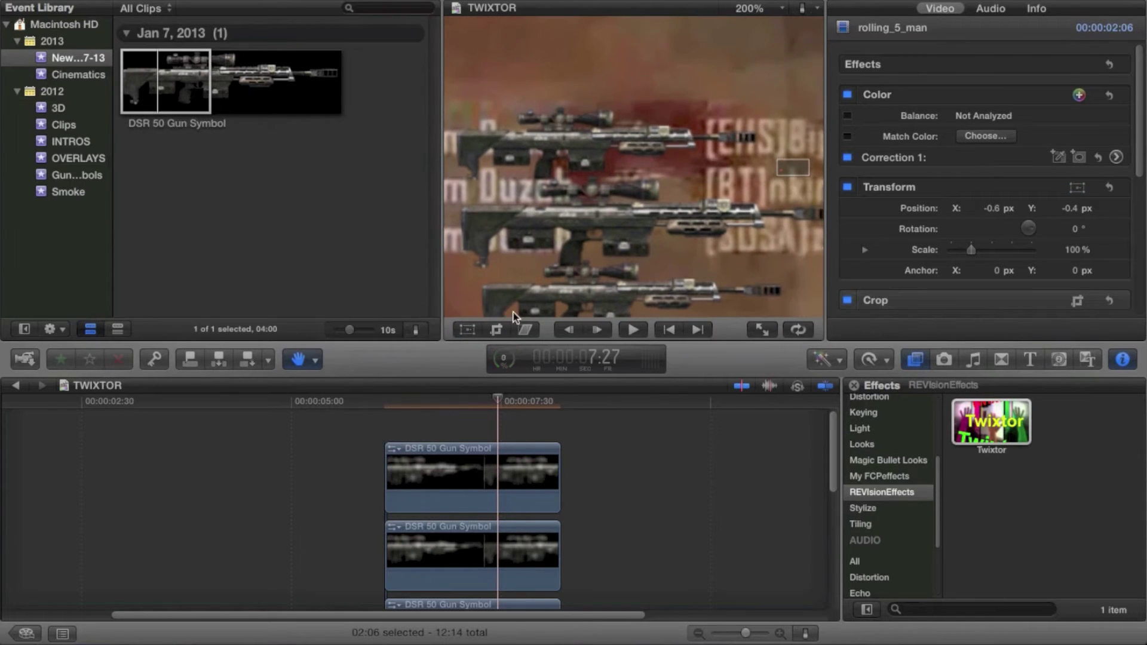
click(305, 364)
click(299, 385)
Shrink the upper two gun symbols onto the kill feed, placing them at about X -64.6 px, Y -11.9 px and X -64.7 px, Y -14.2 px.
click(426, 480)
click(468, 330)
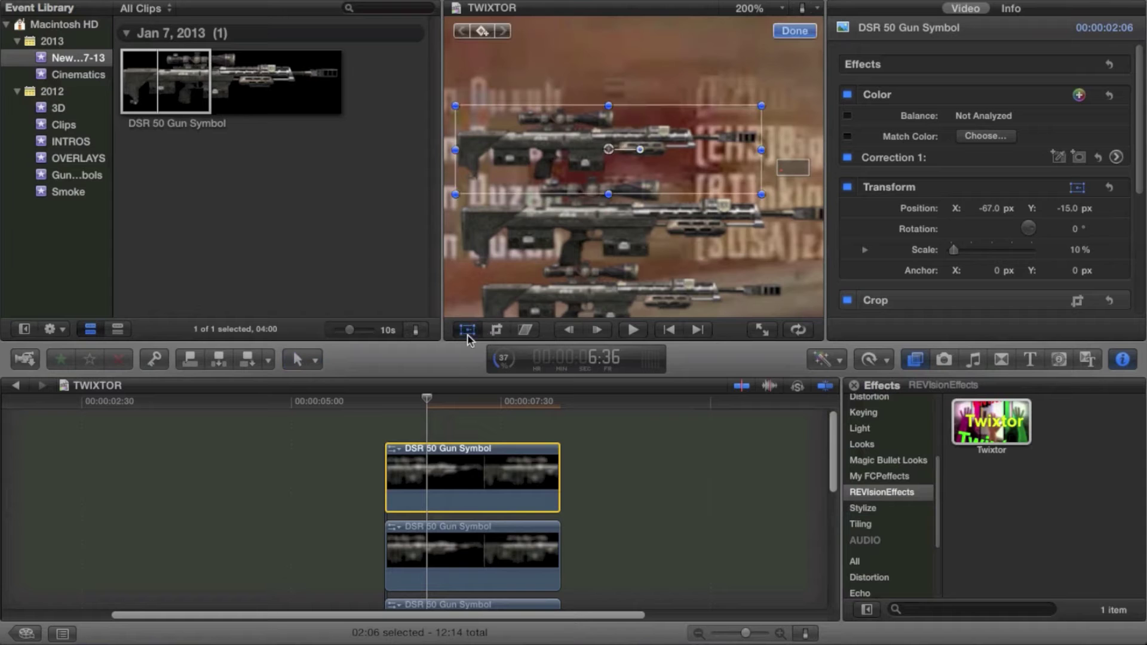
drag(564, 119, 587, 73)
drag(507, 46, 618, 95)
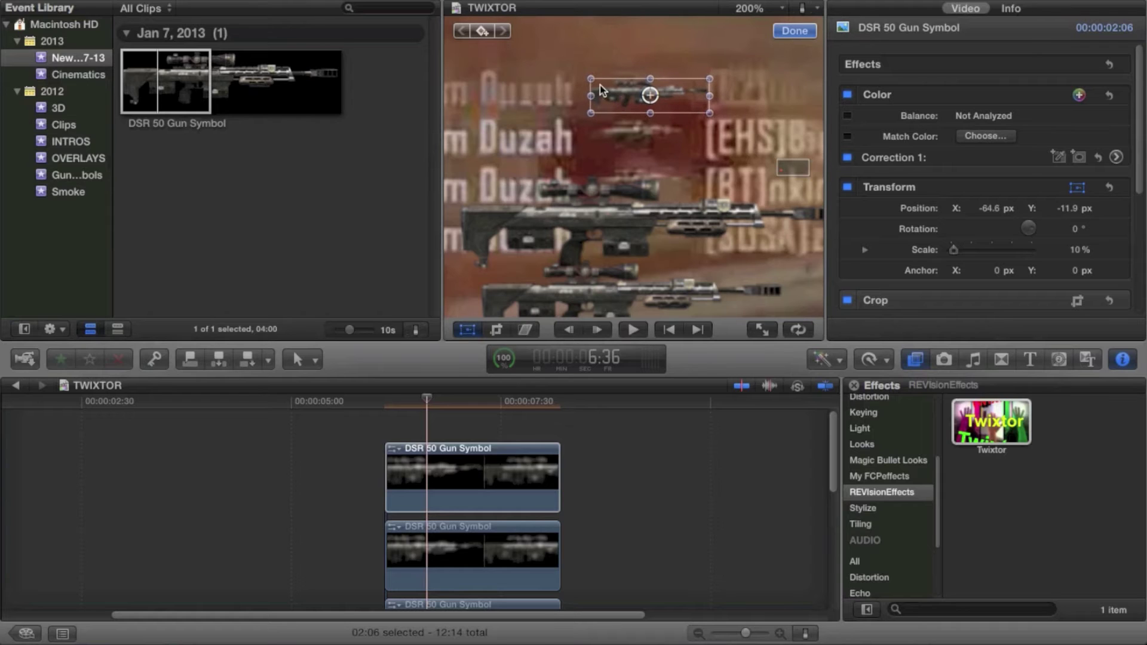
click(459, 545)
drag(535, 273, 620, 136)
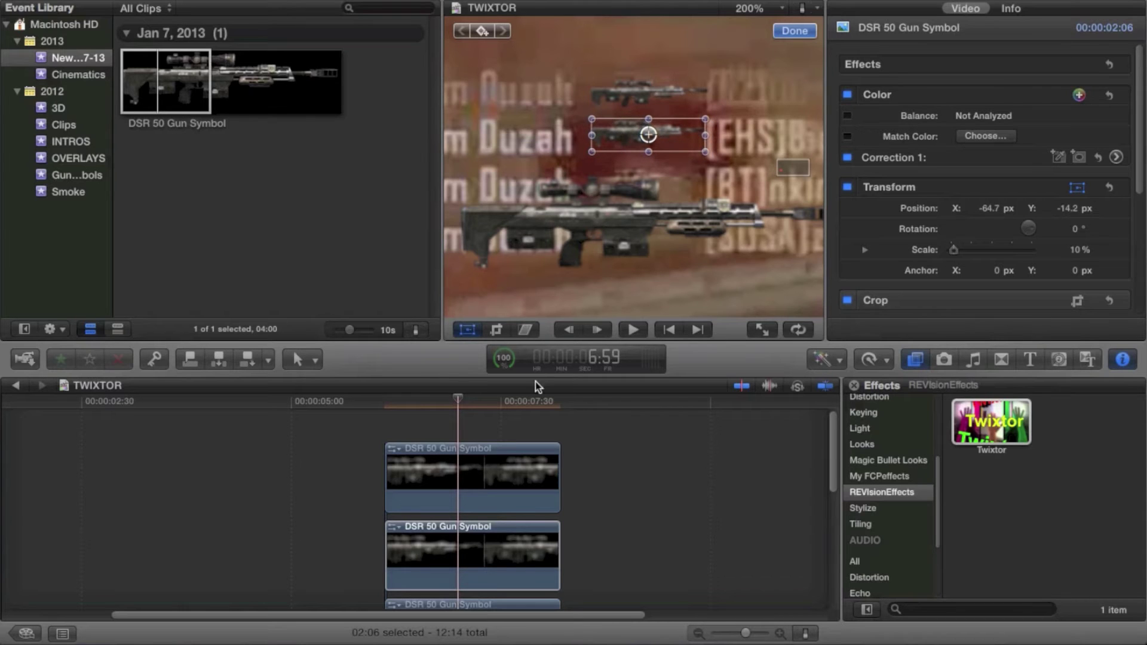
Move the second-lowest gun symbol onto its kill feed line and shrink it, ending at about X -64.5 px, Y -17.2 px.
click(480, 603)
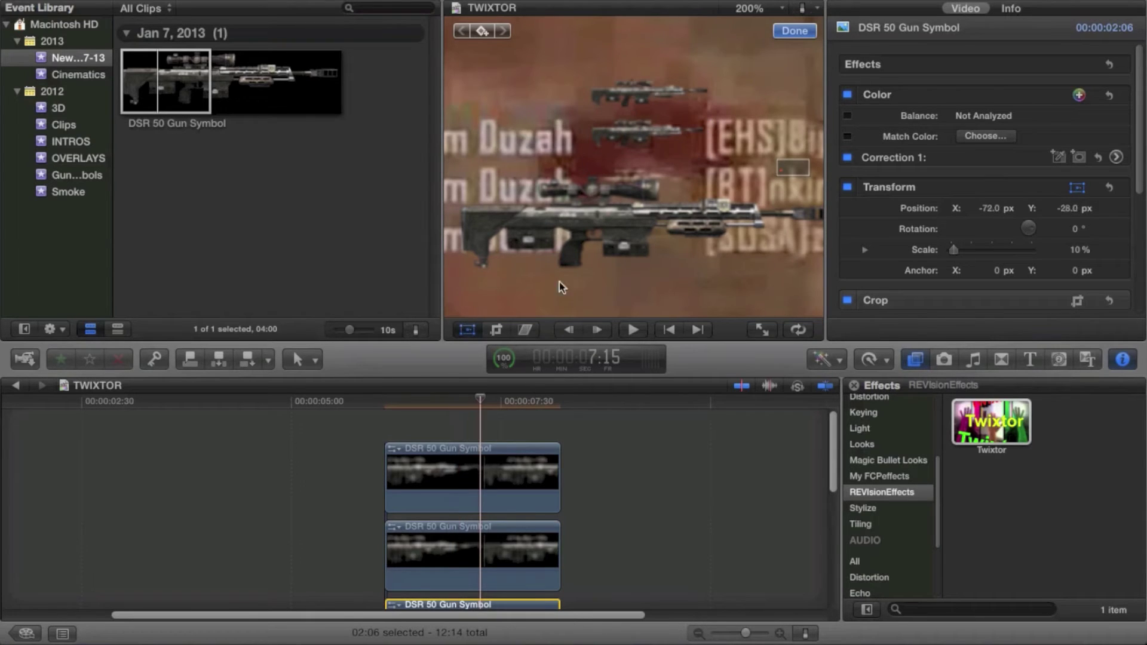
click(467, 330)
drag(776, 164, 778, 168)
scroll(778, 170, left, 3)
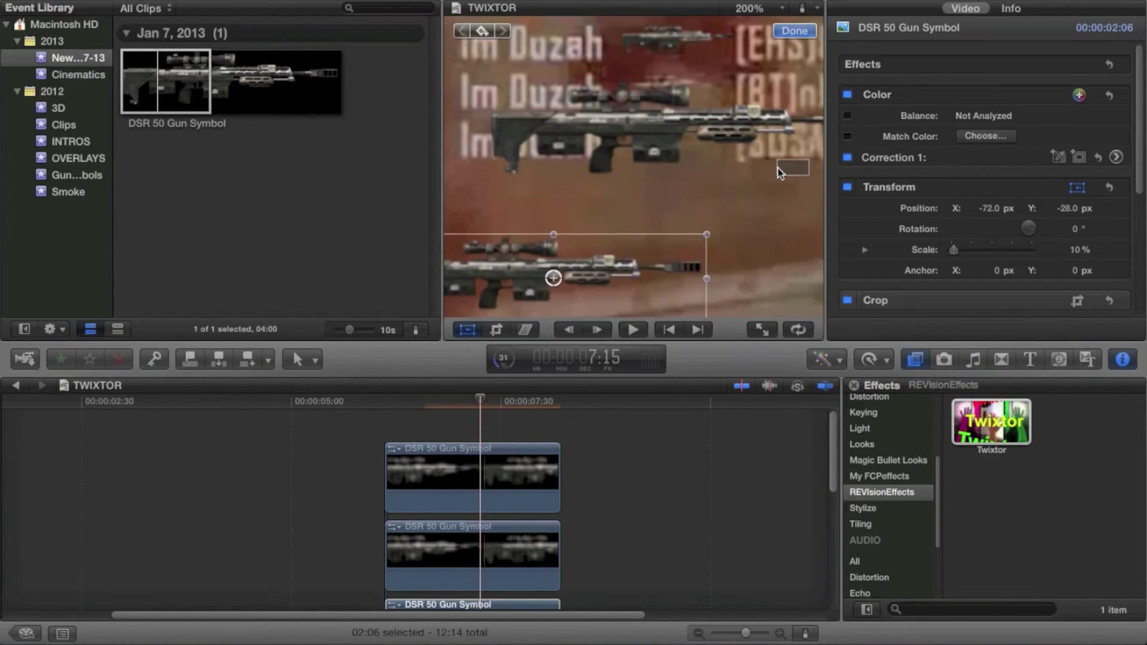
drag(624, 279, 761, 104)
drag(536, 58, 650, 94)
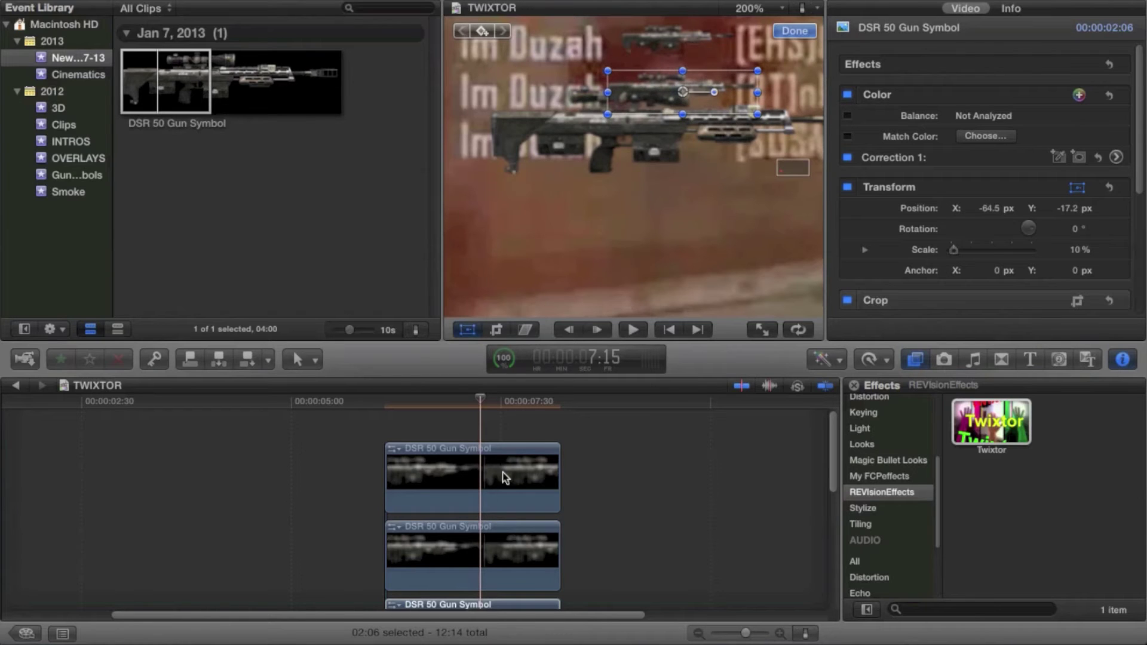
Shrink the lowest gun symbol to fit its kill feed line and place it at about X -64.7 px, Y -19.8 px.
scroll(500, 487, down, 3)
click(475, 601)
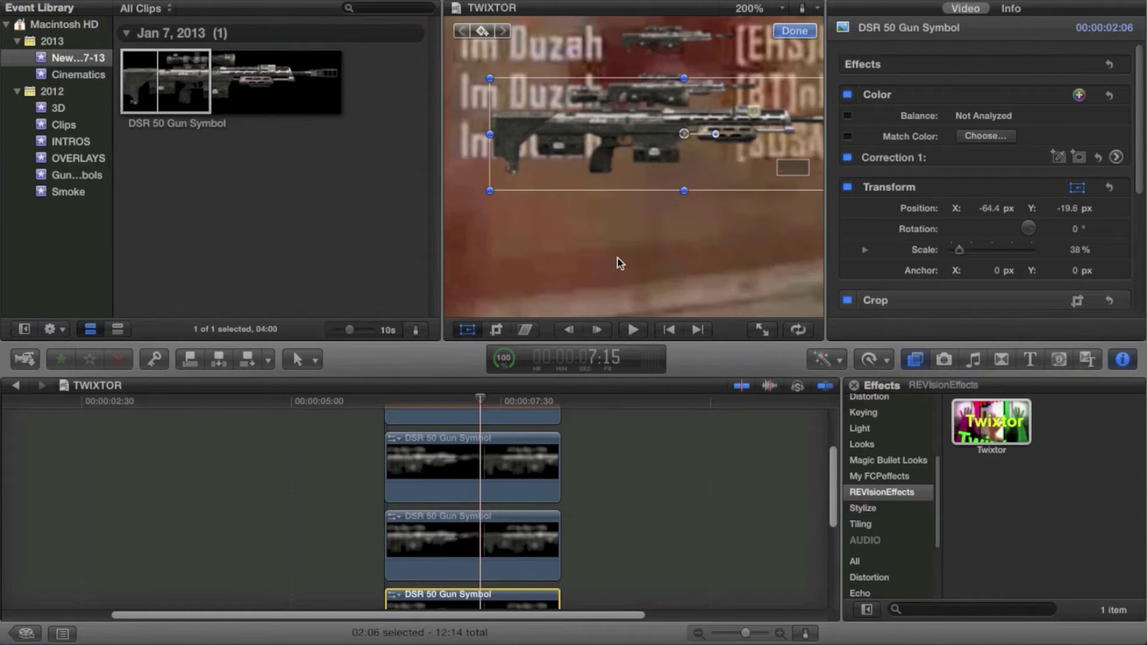
click(433, 576)
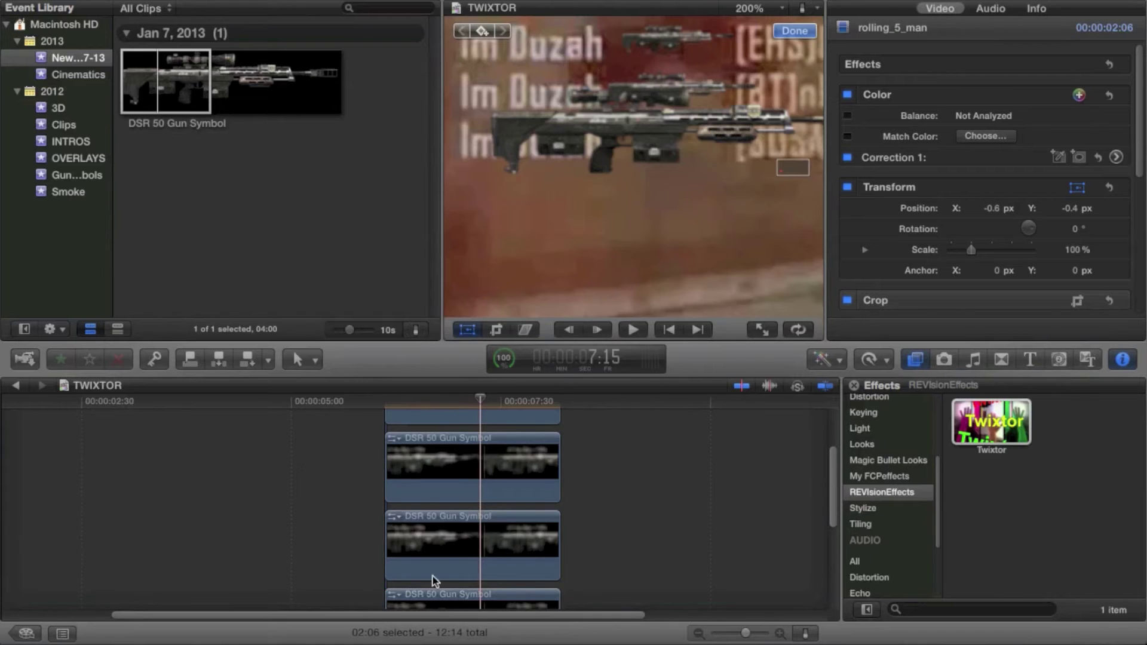
click(445, 603)
drag(490, 78, 644, 141)
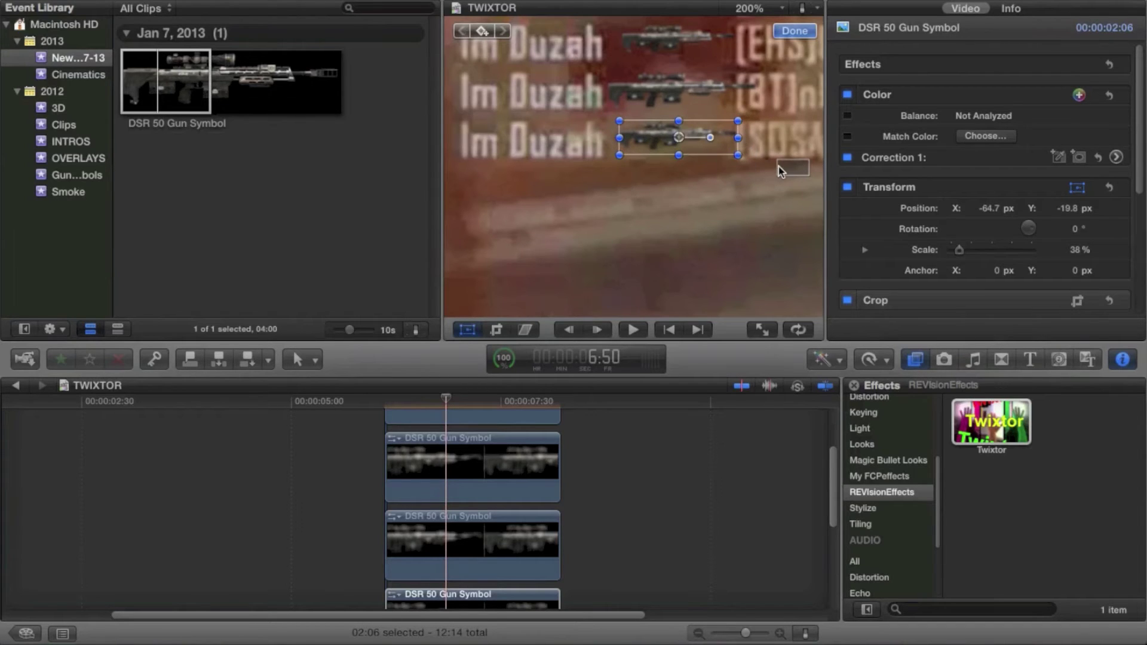
Shrink the second-lowest gun symbol to match the others and place it at about X -64.5 px, Y -16.9 px.
drag(777, 167, 779, 167)
click(434, 529)
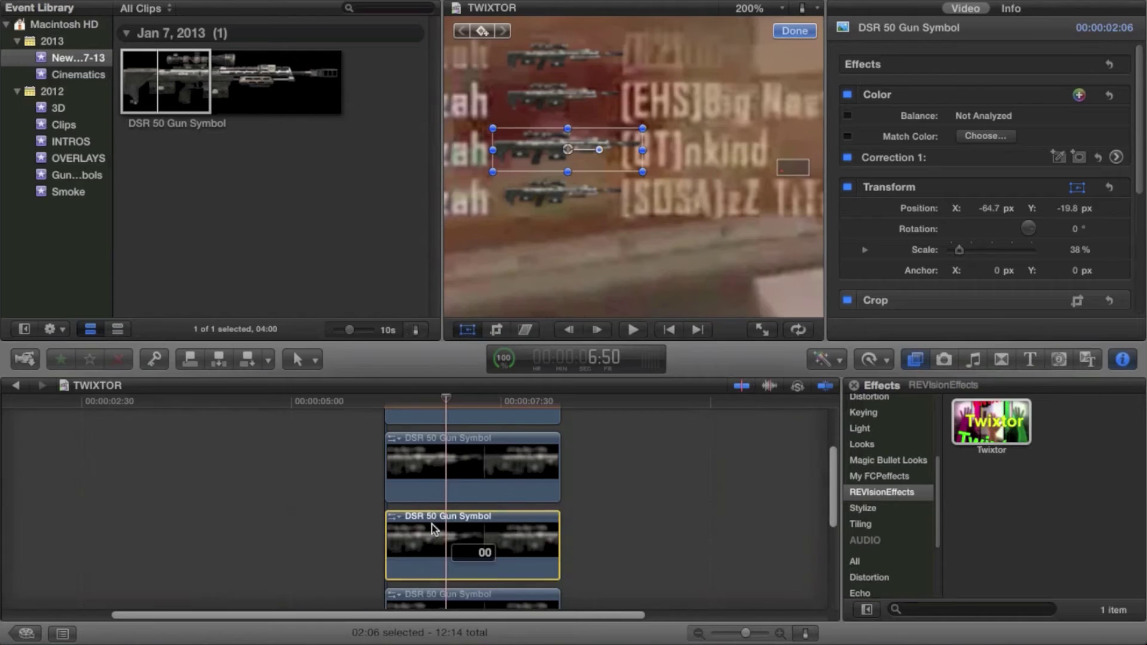
drag(493, 130, 549, 150)
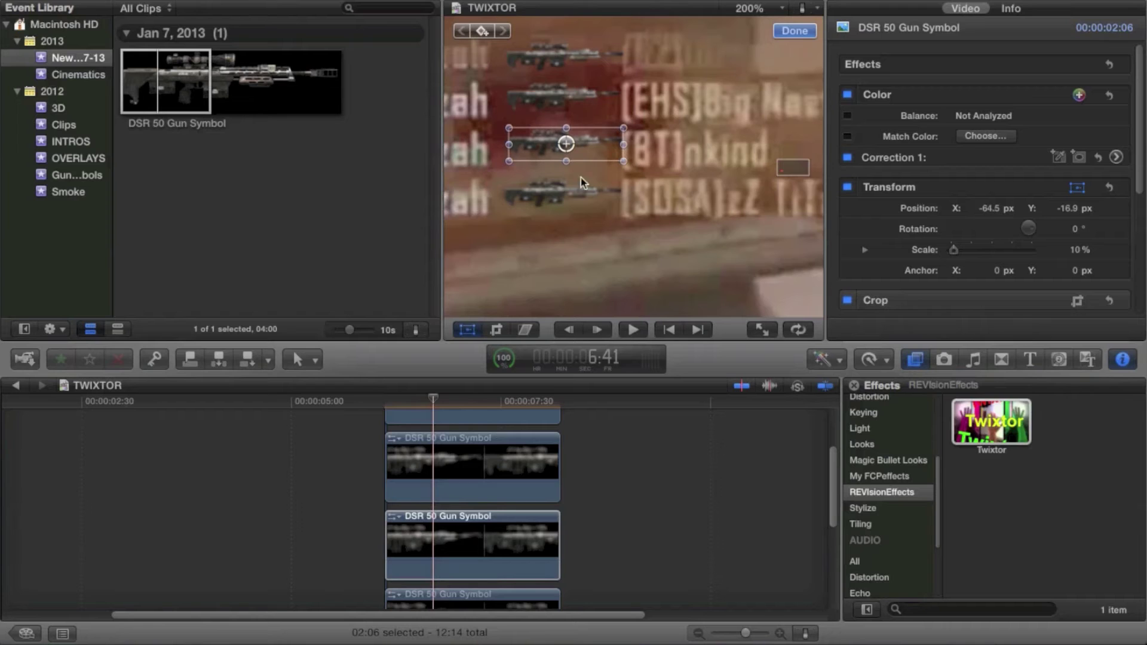
Align the upper two gun symbols, placing the second one at about X -64.9 px, Y -14.4 px and the top one at X -64.8 px, Y -11.6 px.
click(479, 455)
drag(533, 99, 528, 104)
click(505, 416)
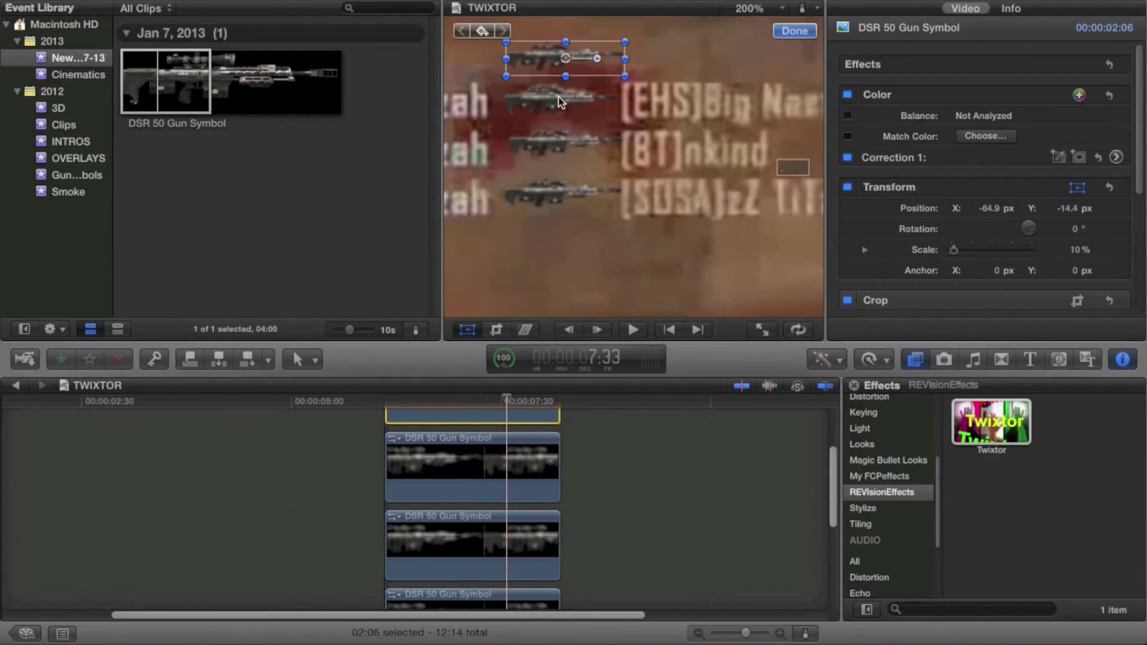
mouse_move(547, 57)
mouse_down()
mouse_move(546, 139)
mouse_move(543, 48)
mouse_up()
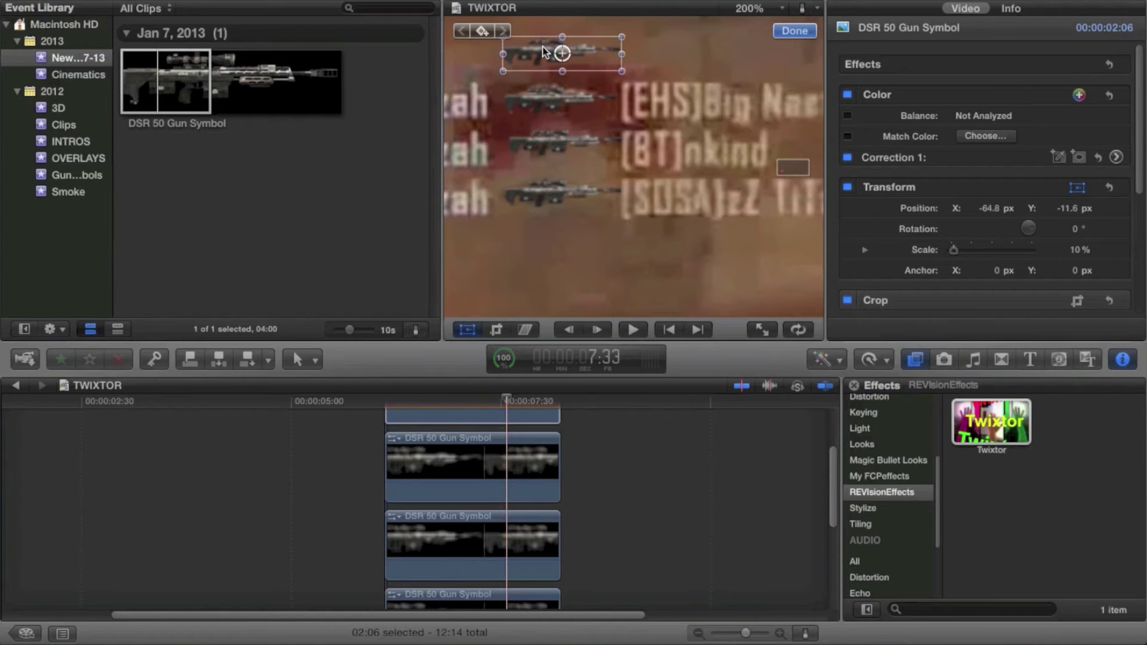
Nudge the second-lowest gun symbol to about X -64.7 px, Y -17.2 px, in line with the other symbols.
click(488, 602)
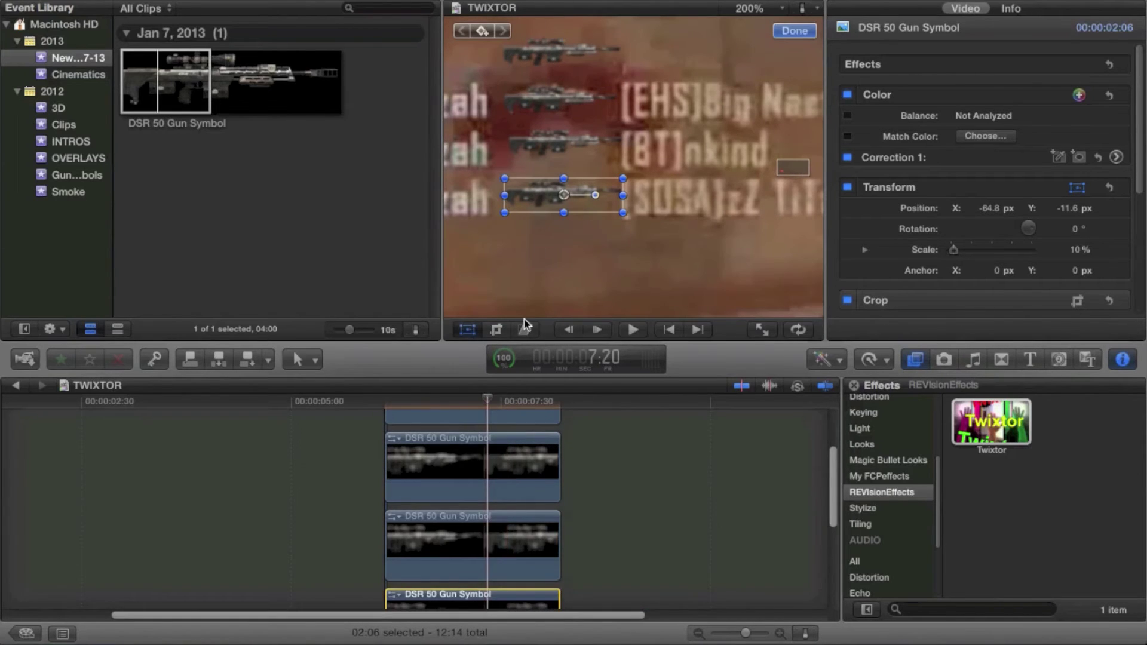
scroll(457, 495, down, 4)
scroll(460, 478, down, 1)
click(468, 425)
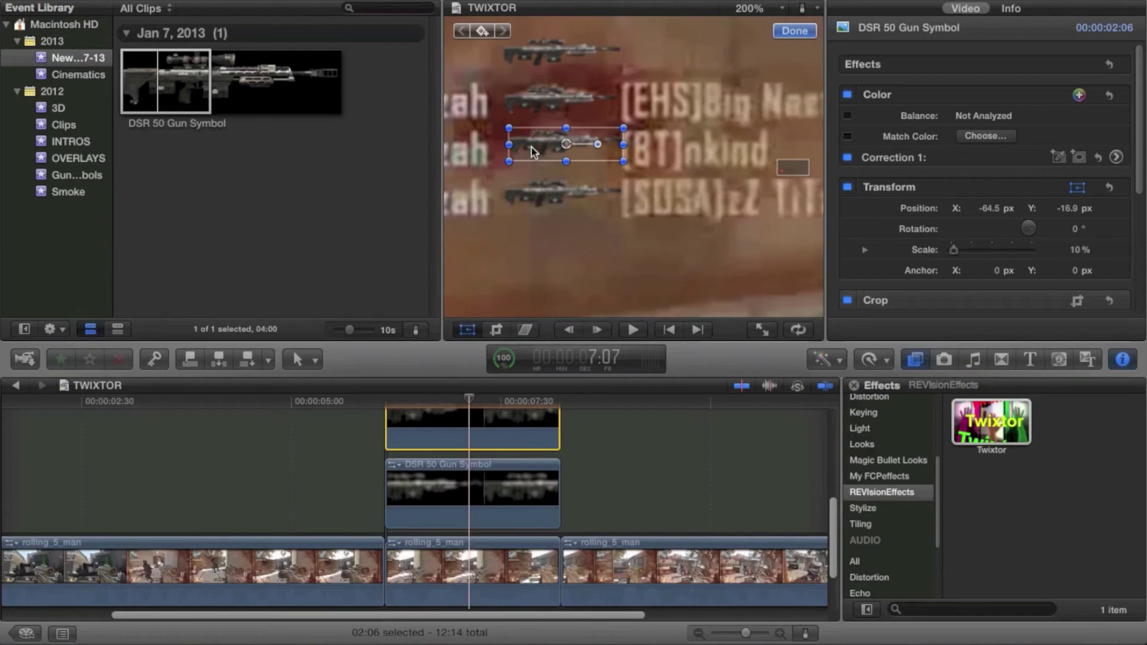
drag(531, 147, 530, 152)
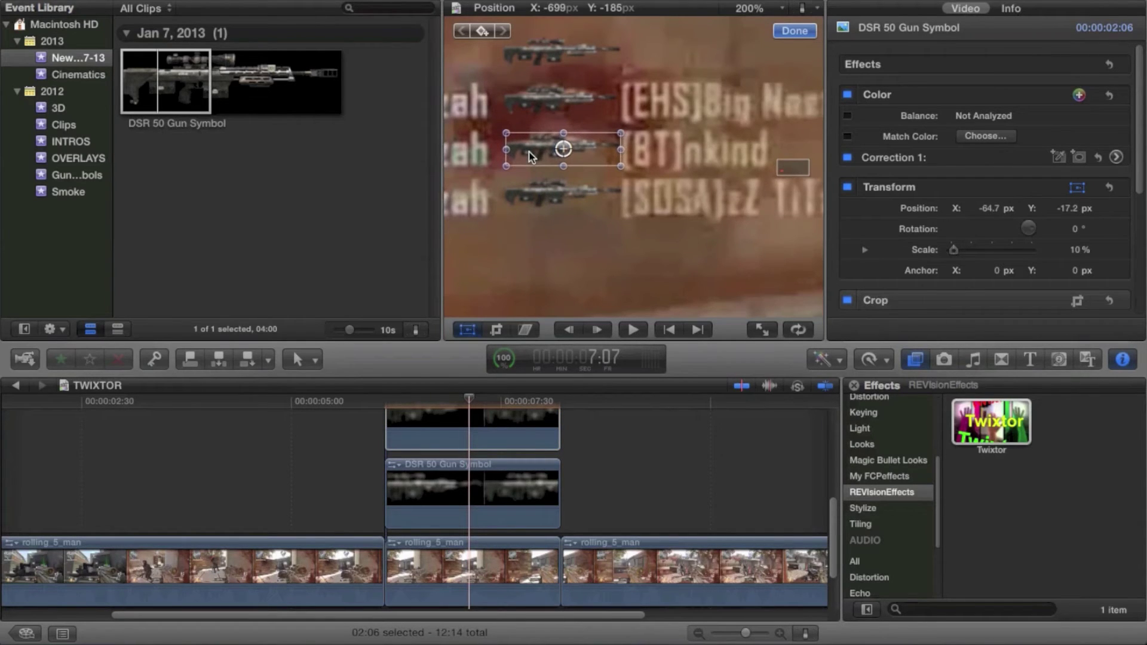
scroll(459, 454, up, 3)
click(462, 427)
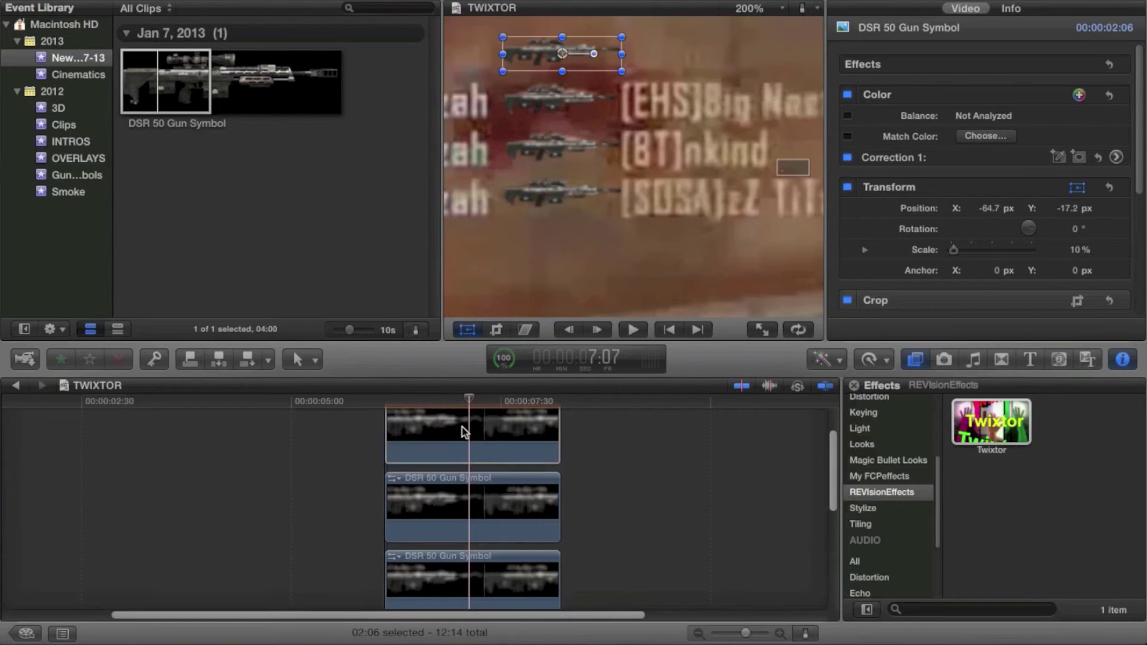
click(463, 430)
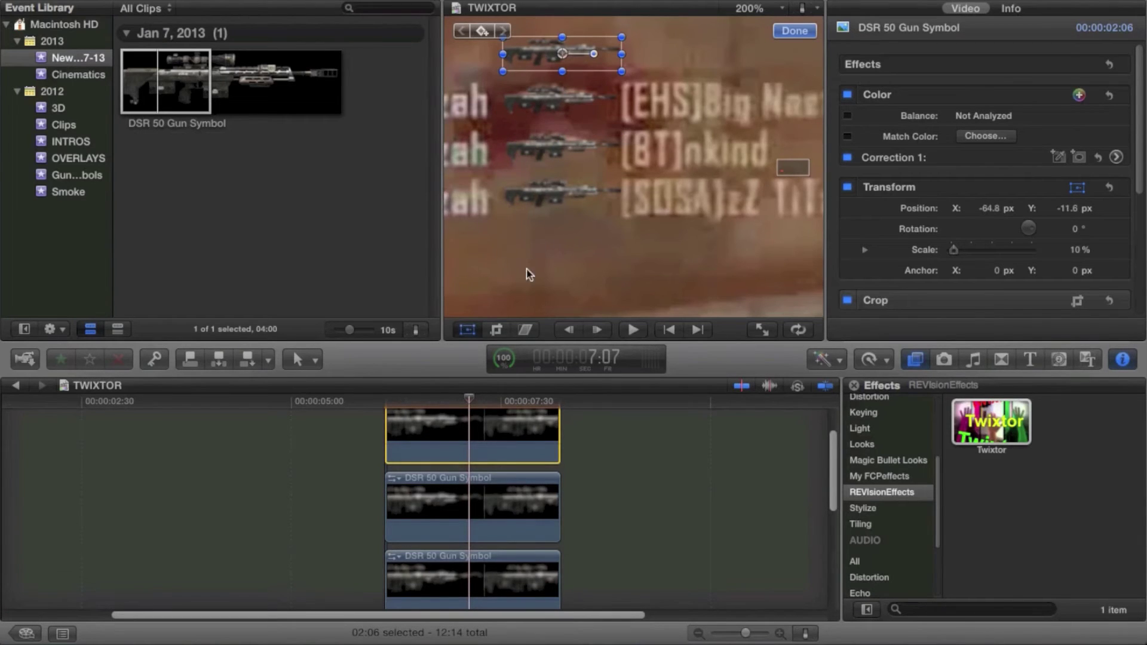
drag(533, 55, 533, 55)
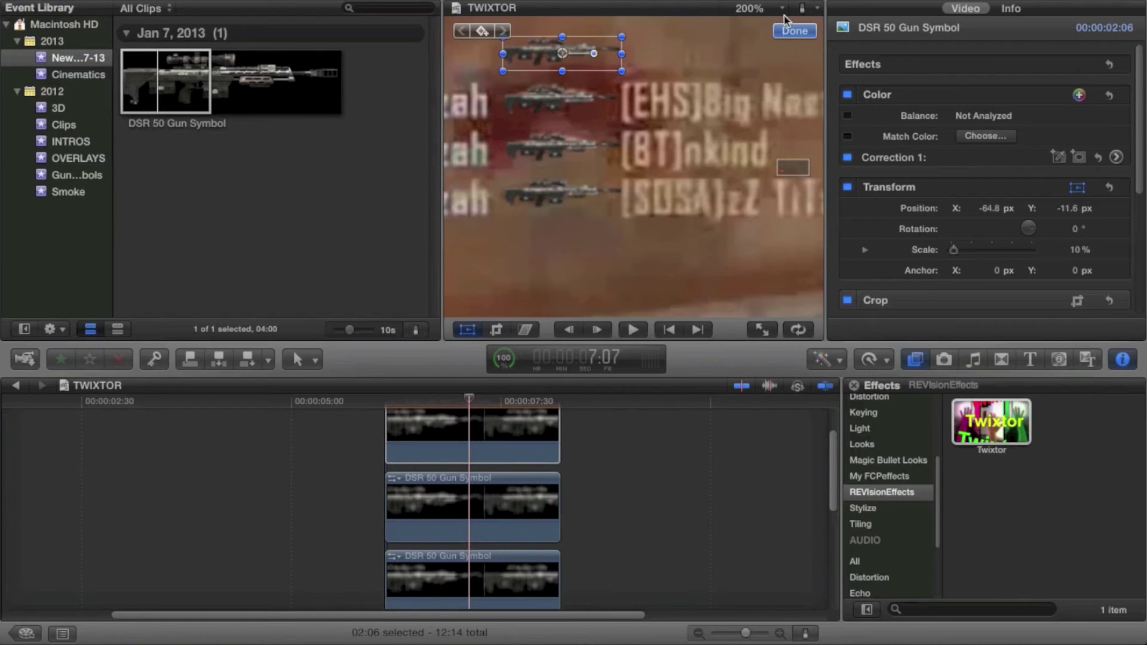
Finish transforming the top gun symbol and fit the whole frame in the viewer.
click(788, 31)
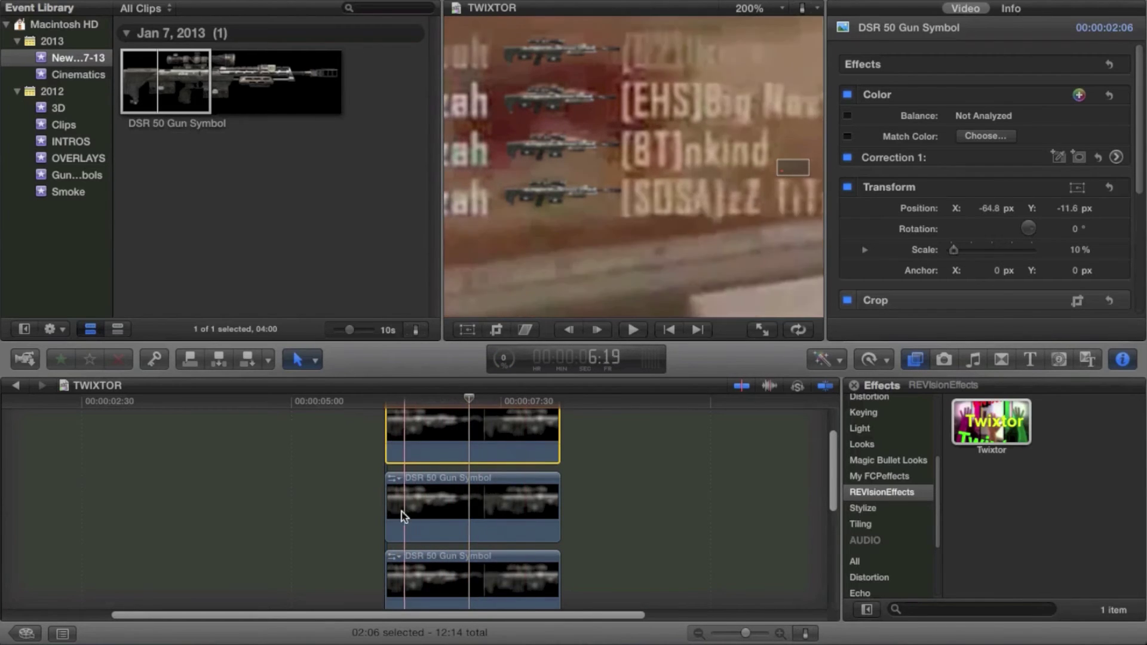
scroll(480, 496, up, 2)
scroll(479, 496, up, 1)
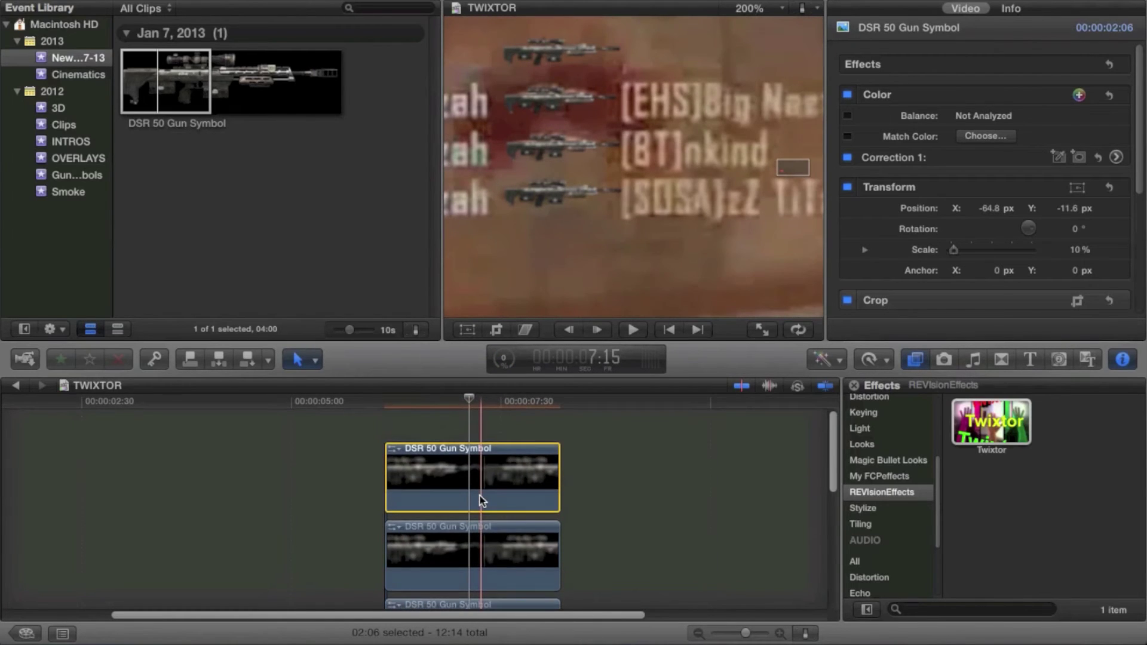
click(480, 428)
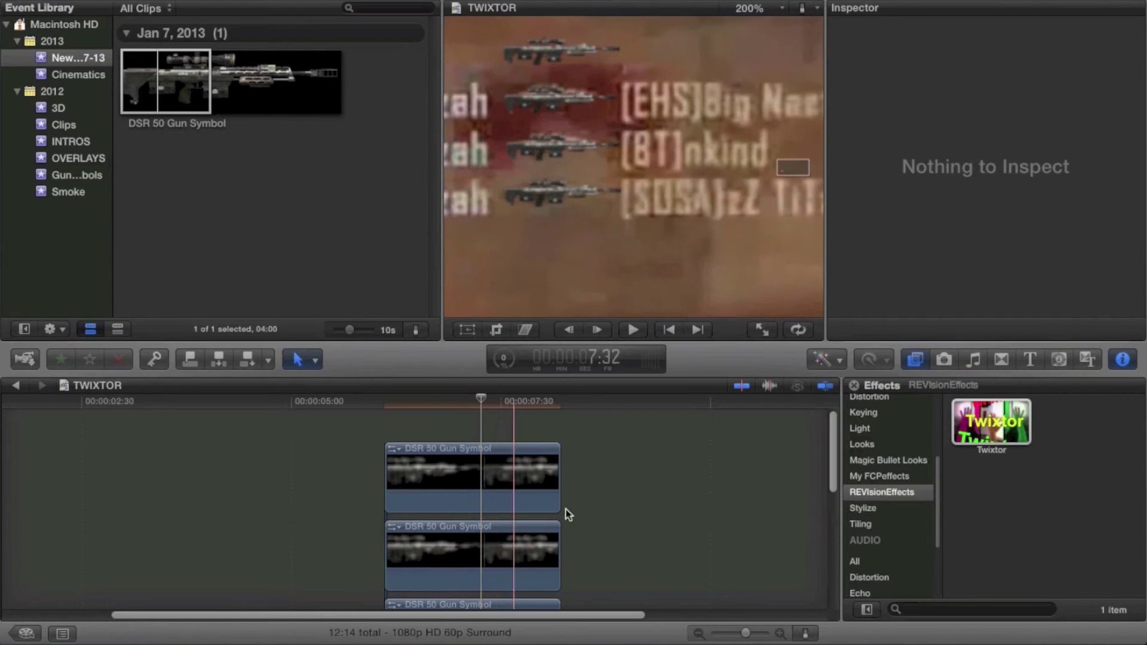
click(752, 4)
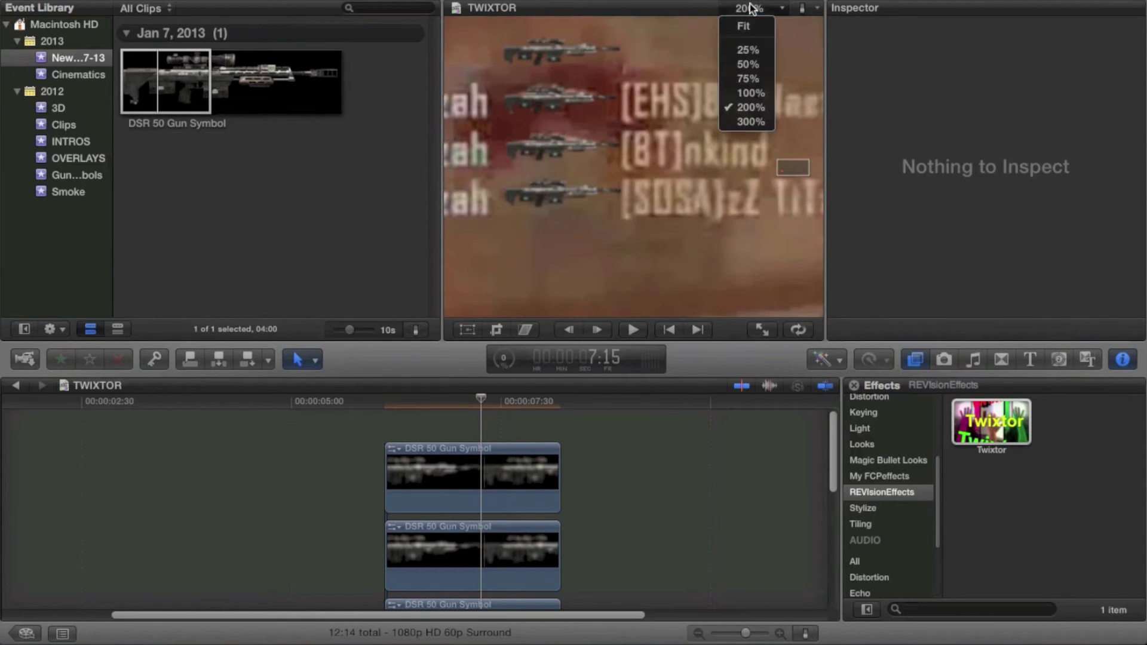
click(749, 24)
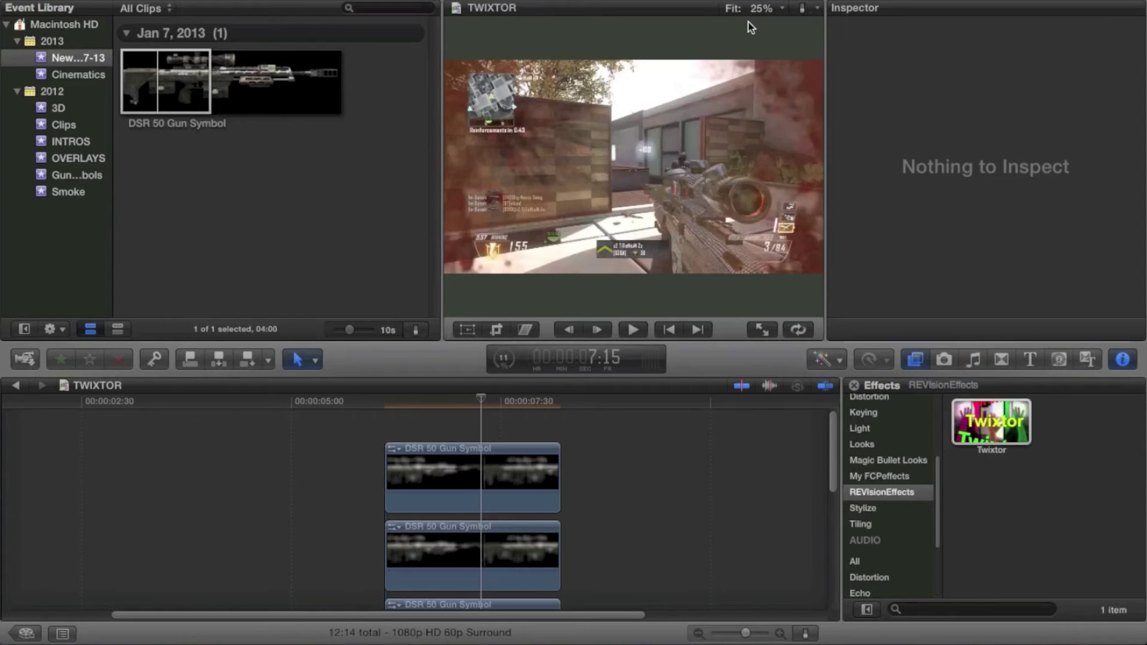
Combine the four DSR 50 gun symbol clips into one compound clip.
click(446, 505)
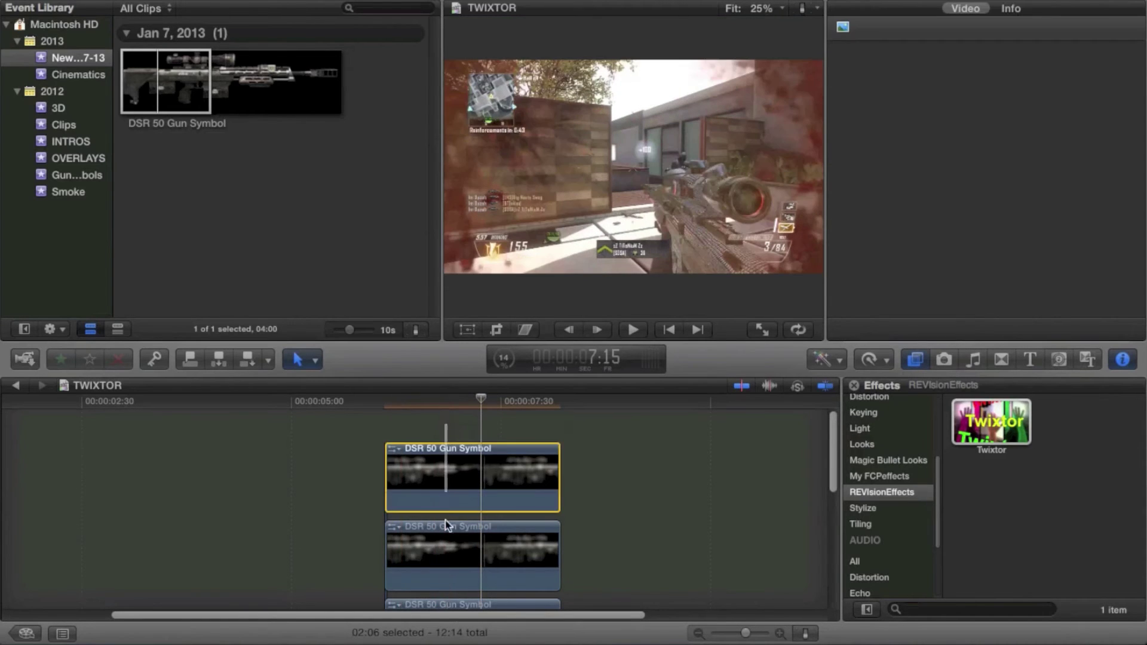
drag(445, 520, 483, 429)
scroll(485, 426, up, 3)
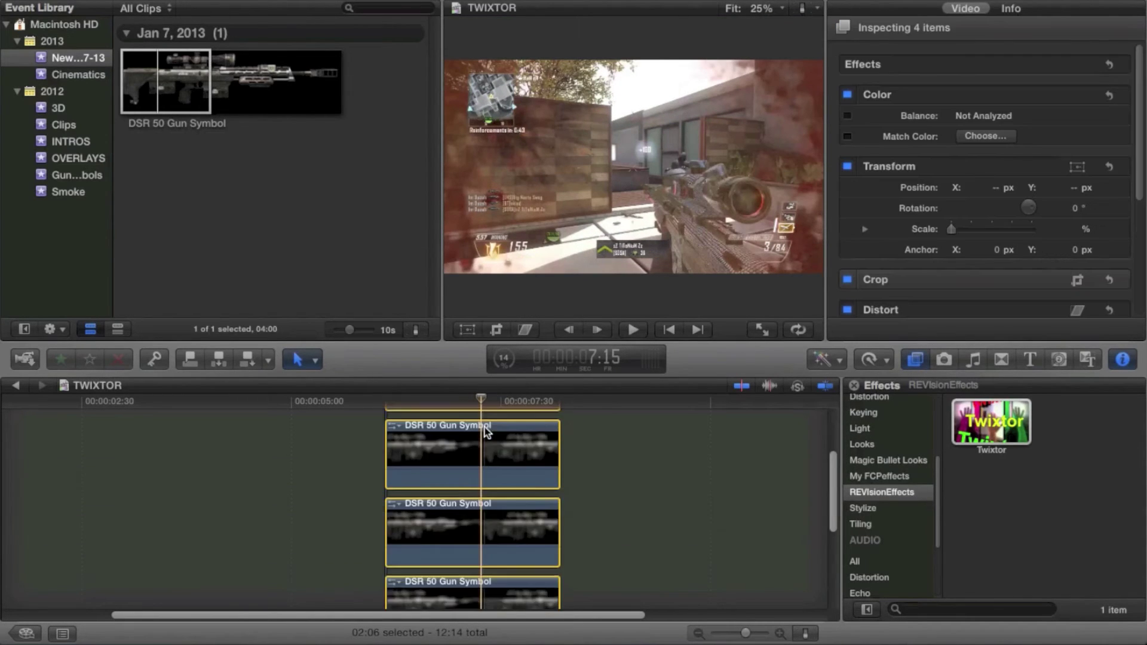
scroll(487, 431, down, 2)
right_click(486, 431)
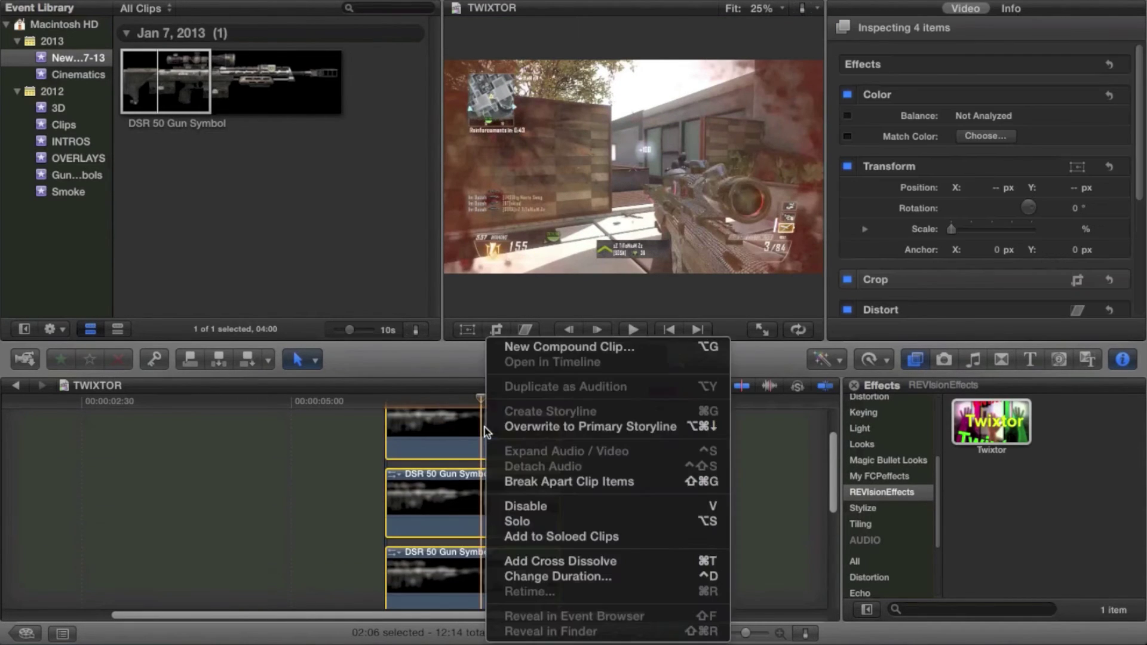
click(583, 348)
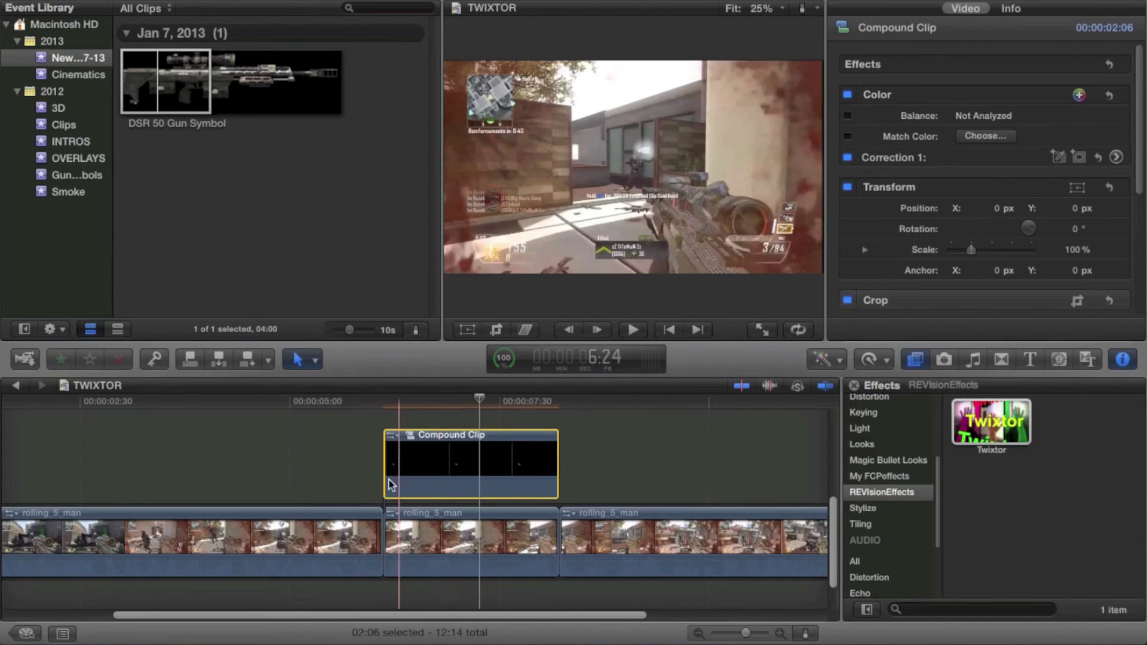
Find the Glow effect and apply it twice to the gun symbols' compound clip.
click(493, 485)
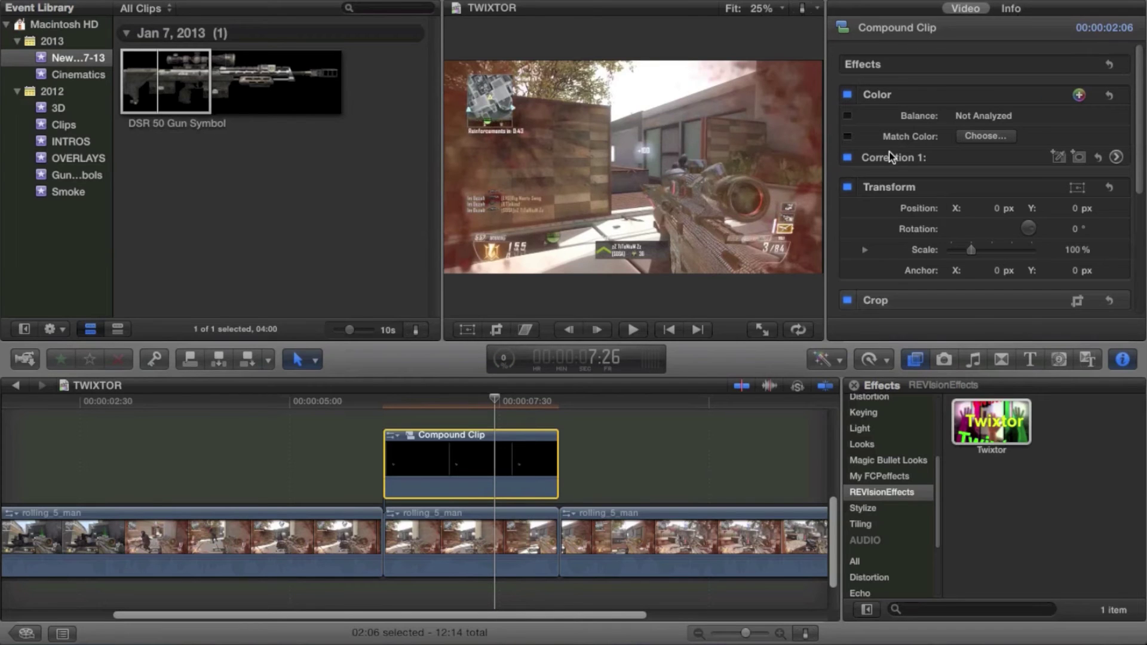
scroll(900, 435, up, 5)
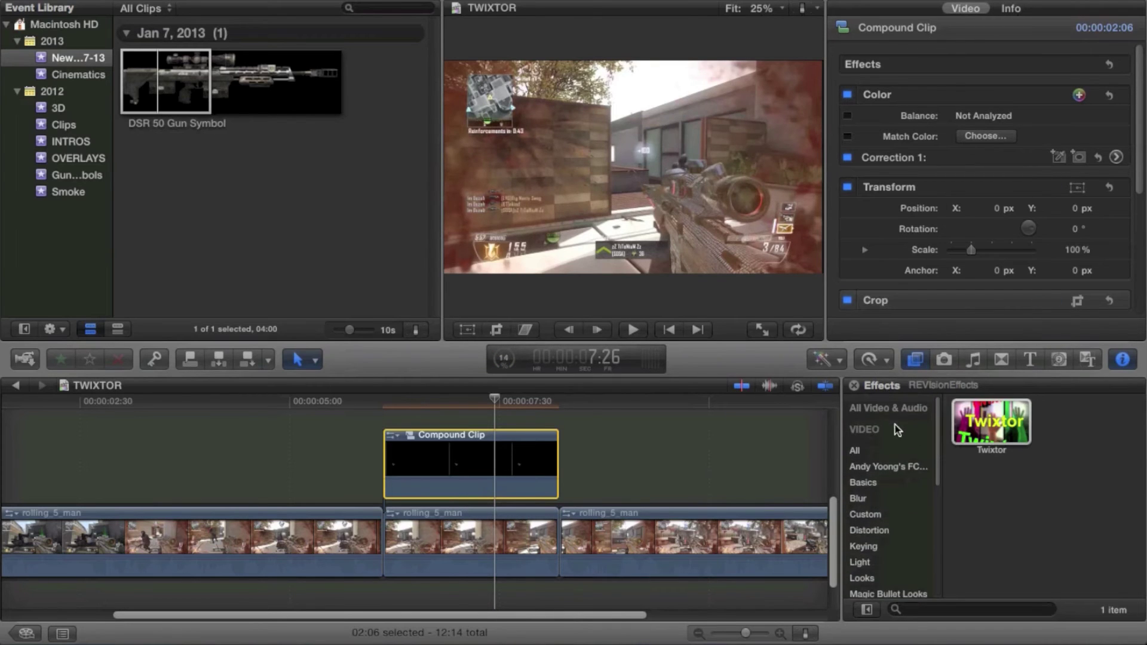
click(856, 444)
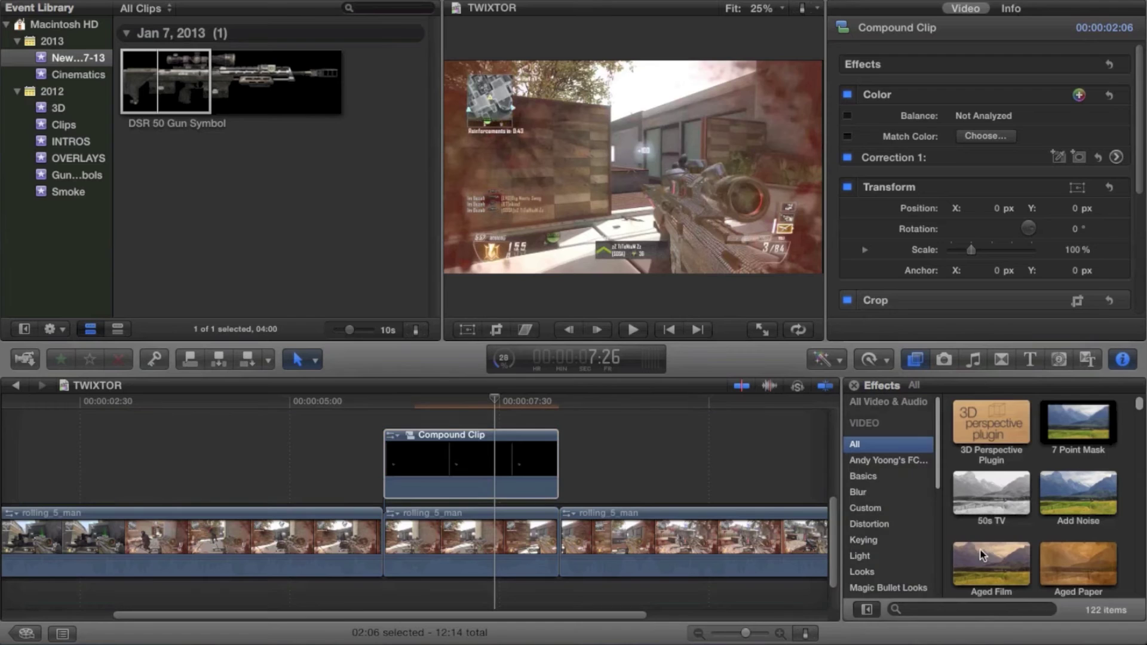
click(996, 608)
text(glow)
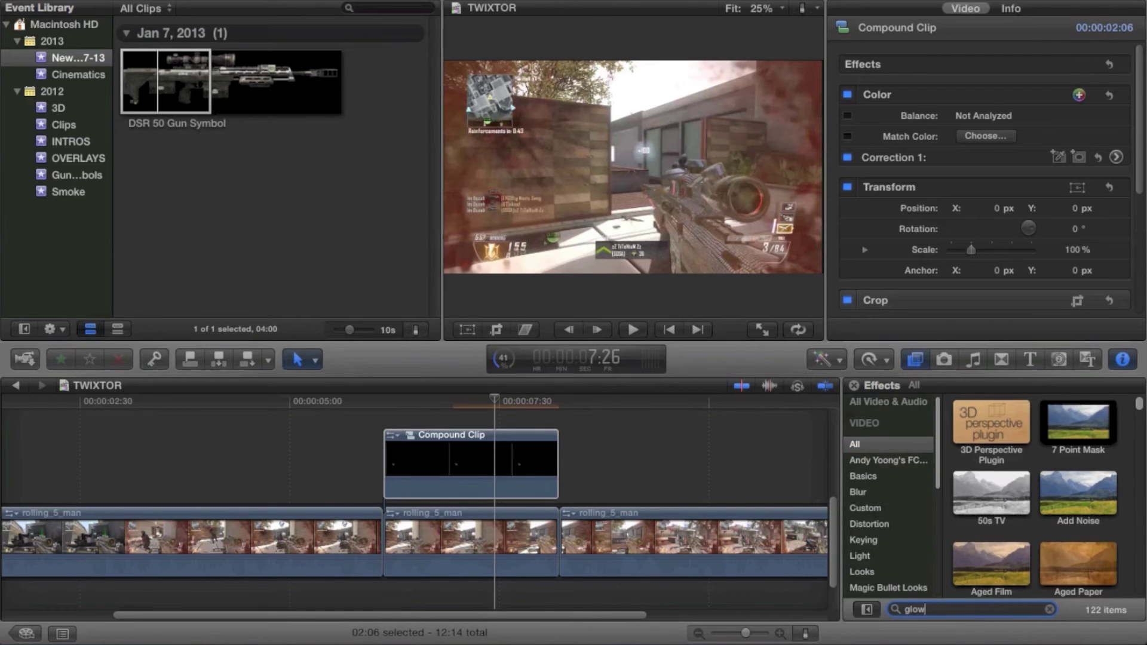
drag(991, 422, 461, 471)
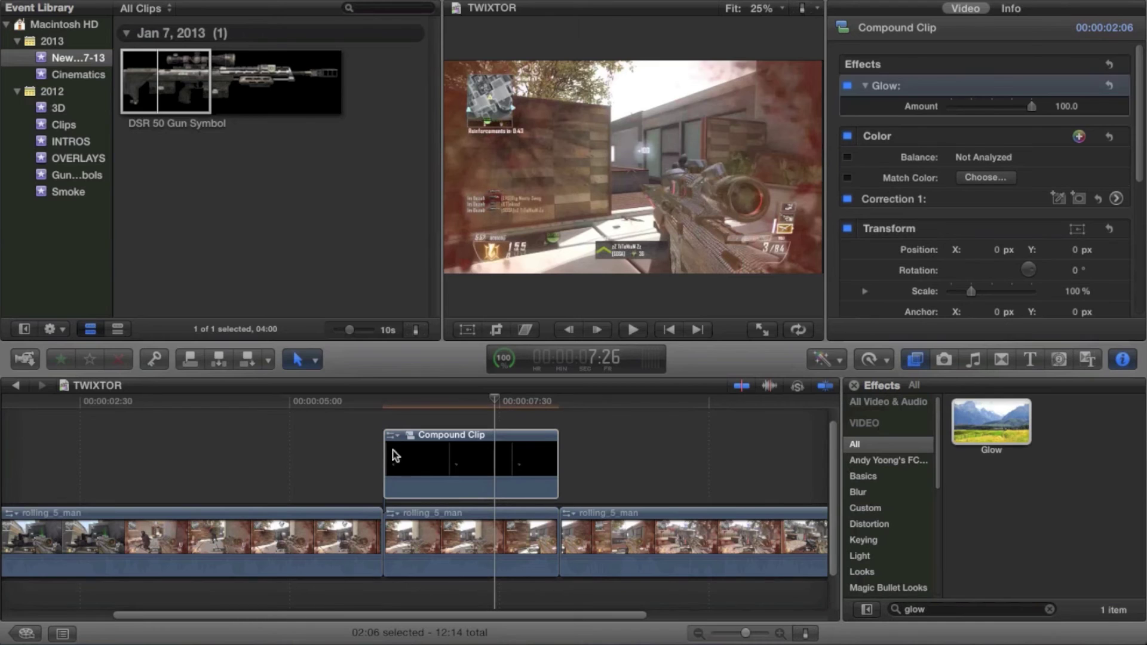
drag(991, 421, 465, 445)
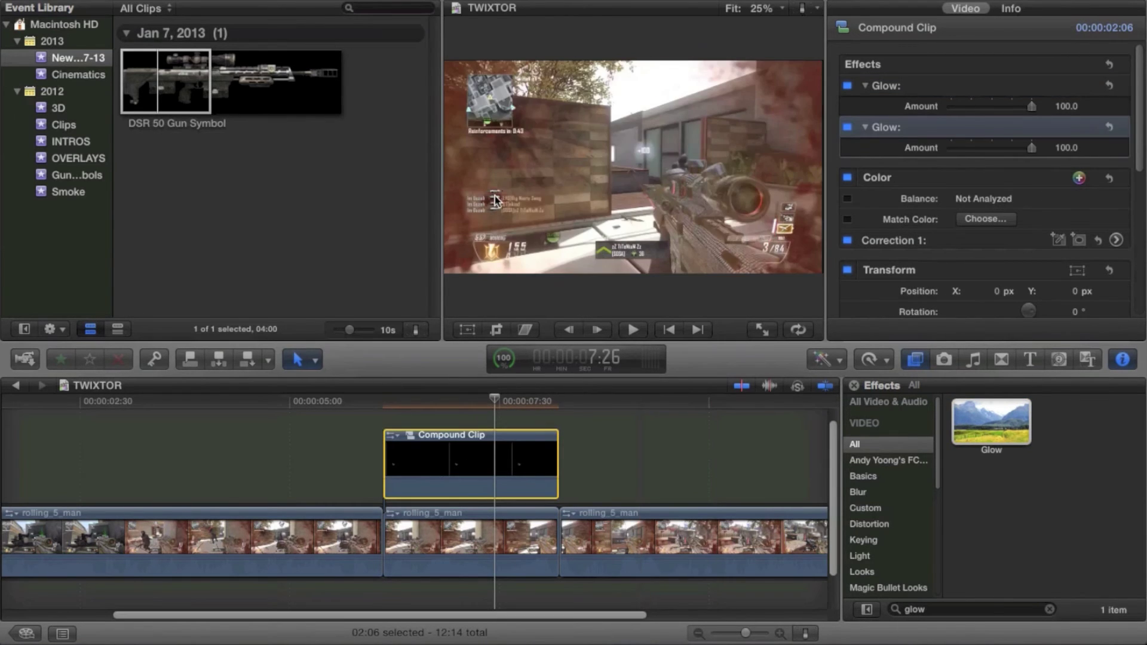
Find the Dazzle effect and add it to the compound clip.
click(944, 610)
text(dazzle)
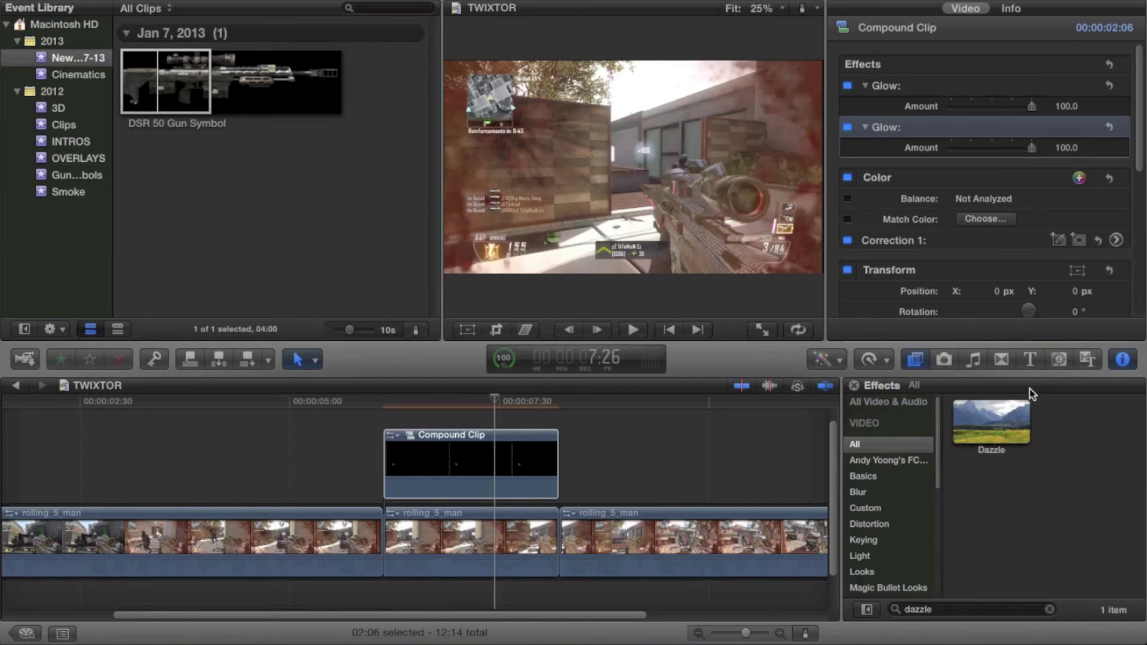
drag(1029, 394, 410, 476)
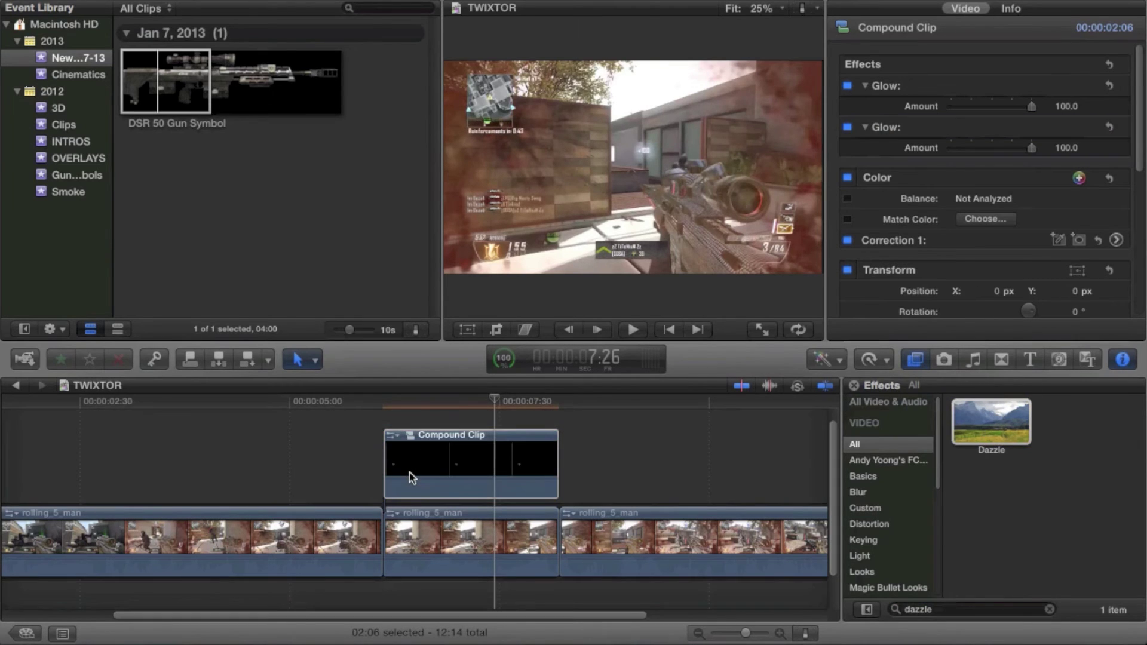
click(440, 462)
click(469, 452)
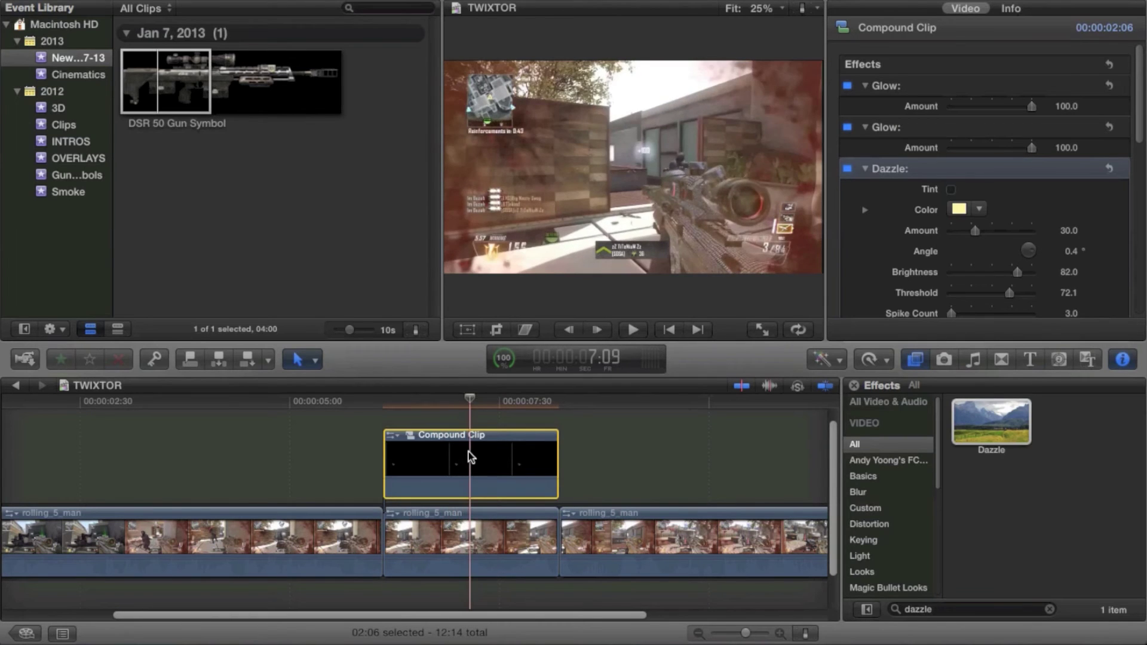
View the kill feed at 100% and shift the compound clip to X -0.7 px, Y -0.7 px, in line with the text.
click(771, 9)
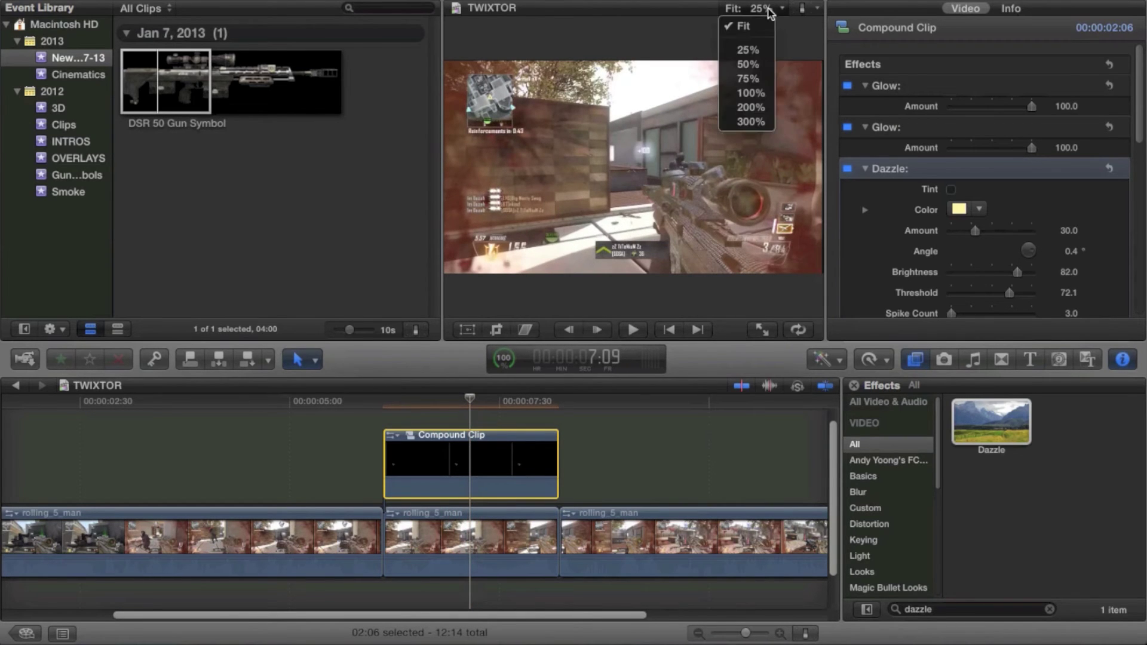
click(759, 97)
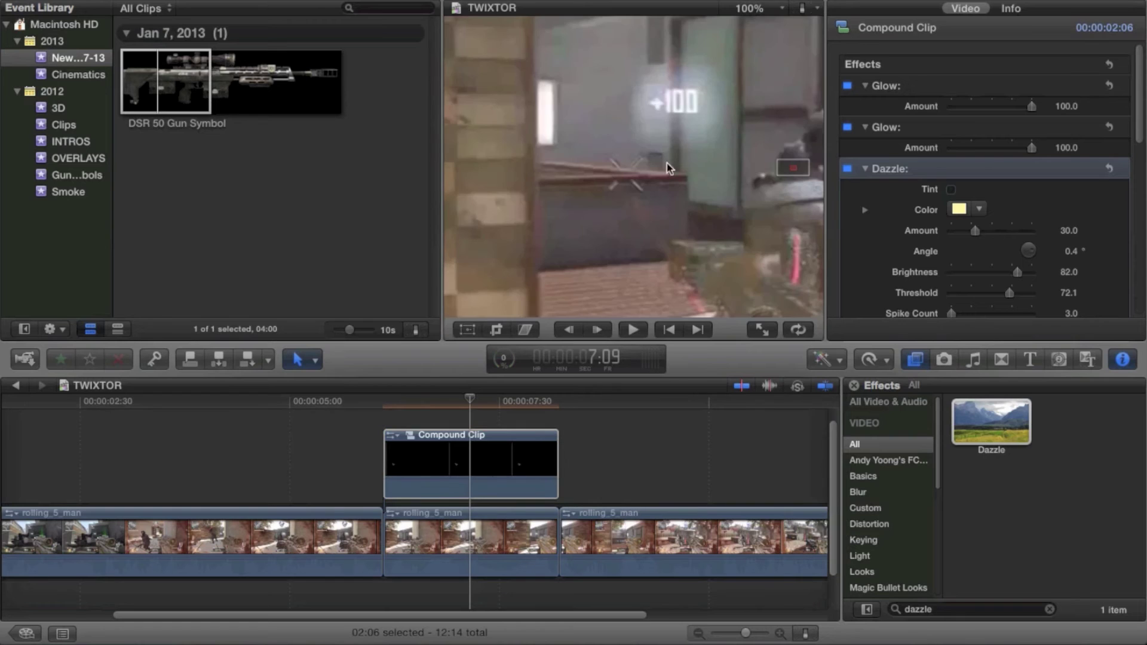
drag(788, 174, 764, 179)
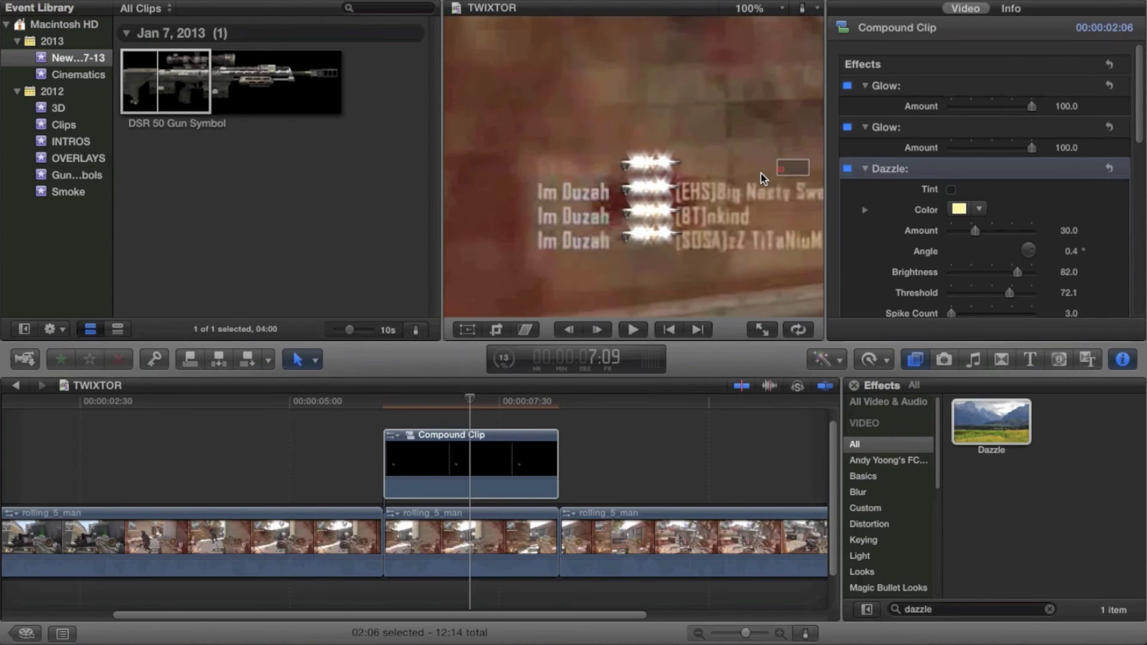
click(468, 329)
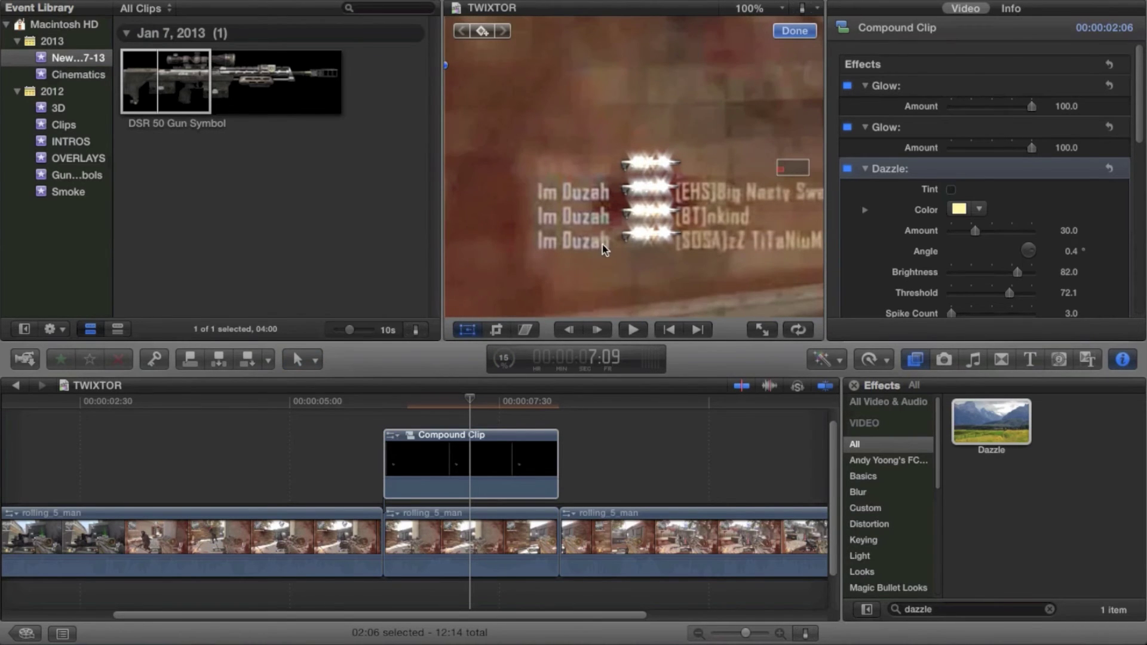
drag(602, 248, 597, 250)
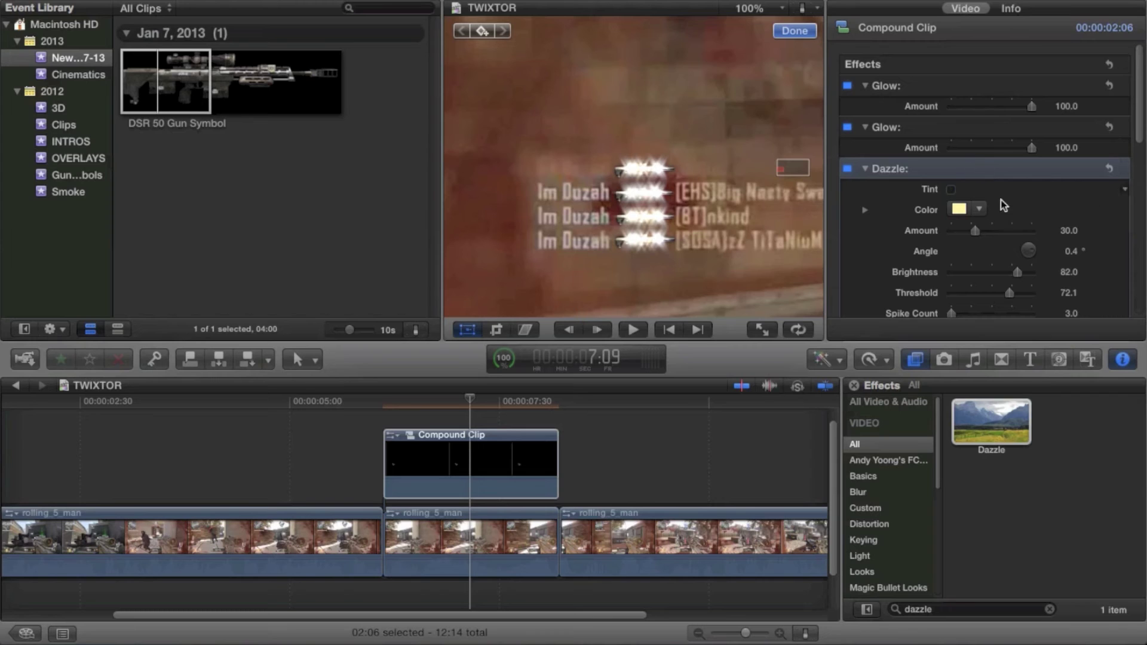
Lower the Dazzle effect's amount to 0.72 and clear the effects search to show the Basics effects.
drag(976, 231, 951, 236)
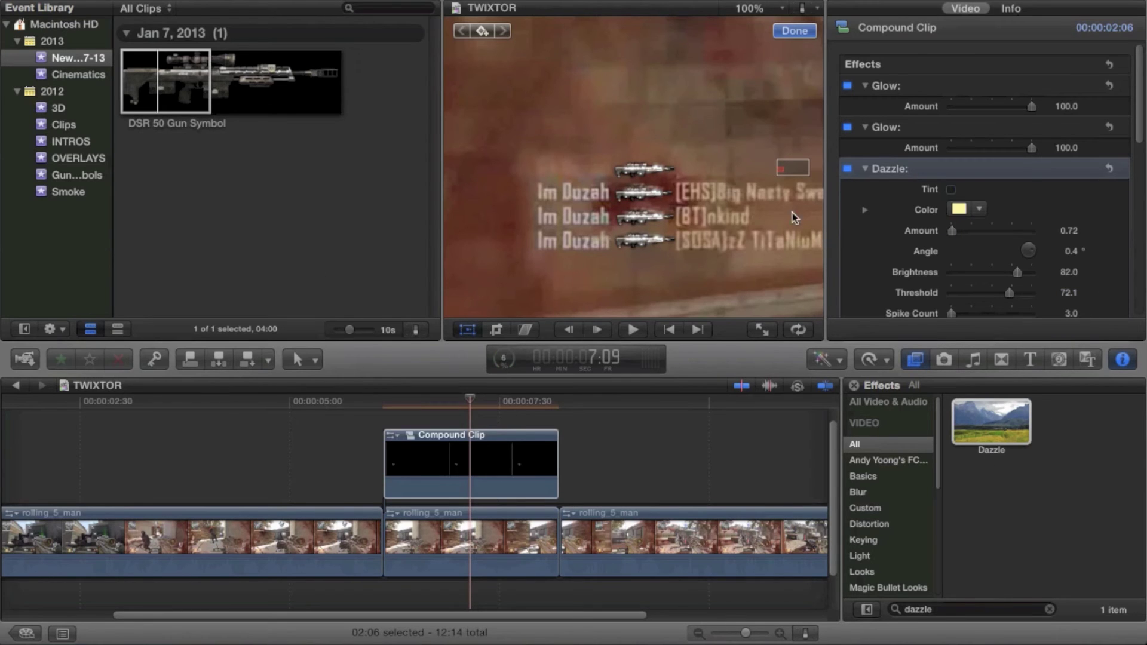
click(895, 461)
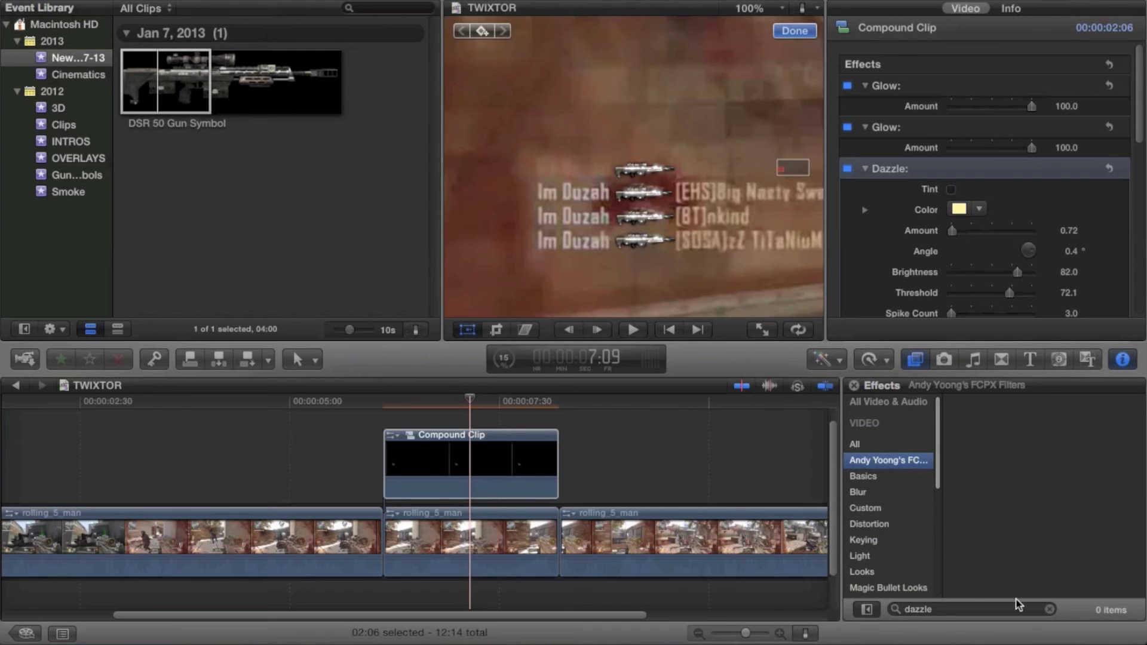
click(1049, 609)
click(864, 477)
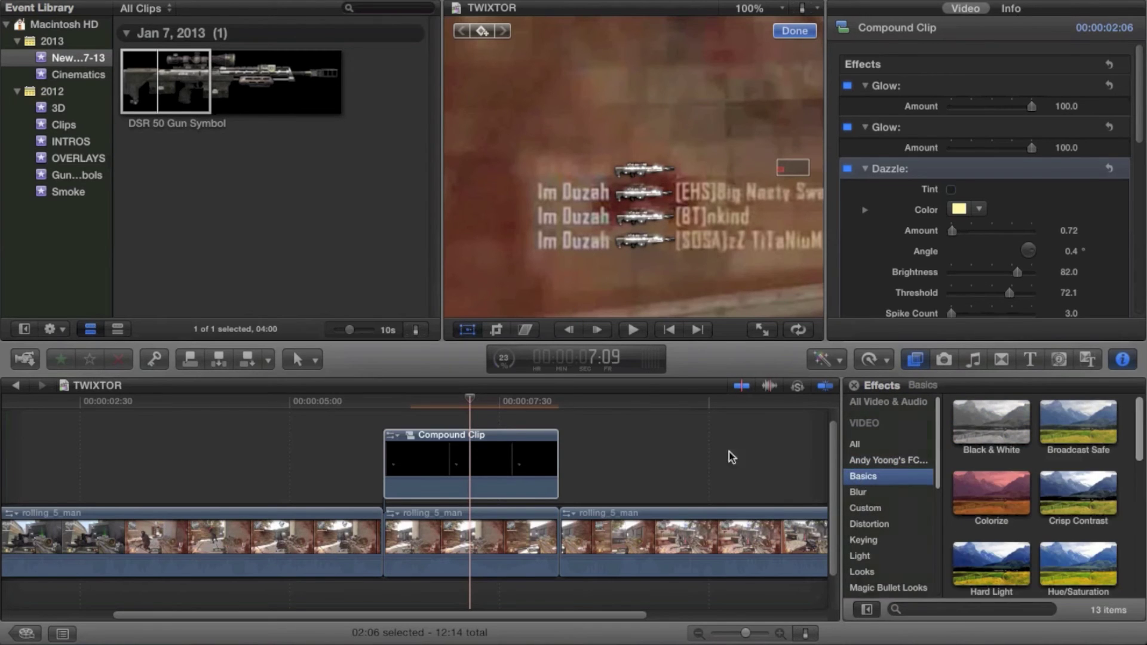
scroll(880, 569, down, 5)
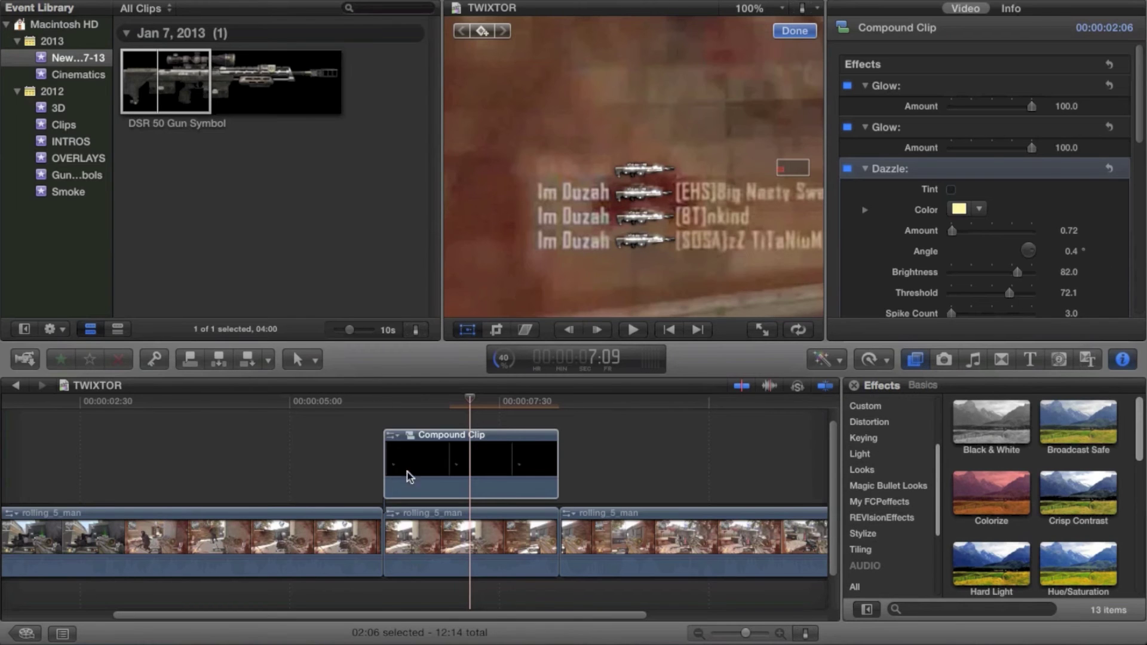
Add position and scale keyframes to the compound clip at its start, at 6:08.
click(389, 467)
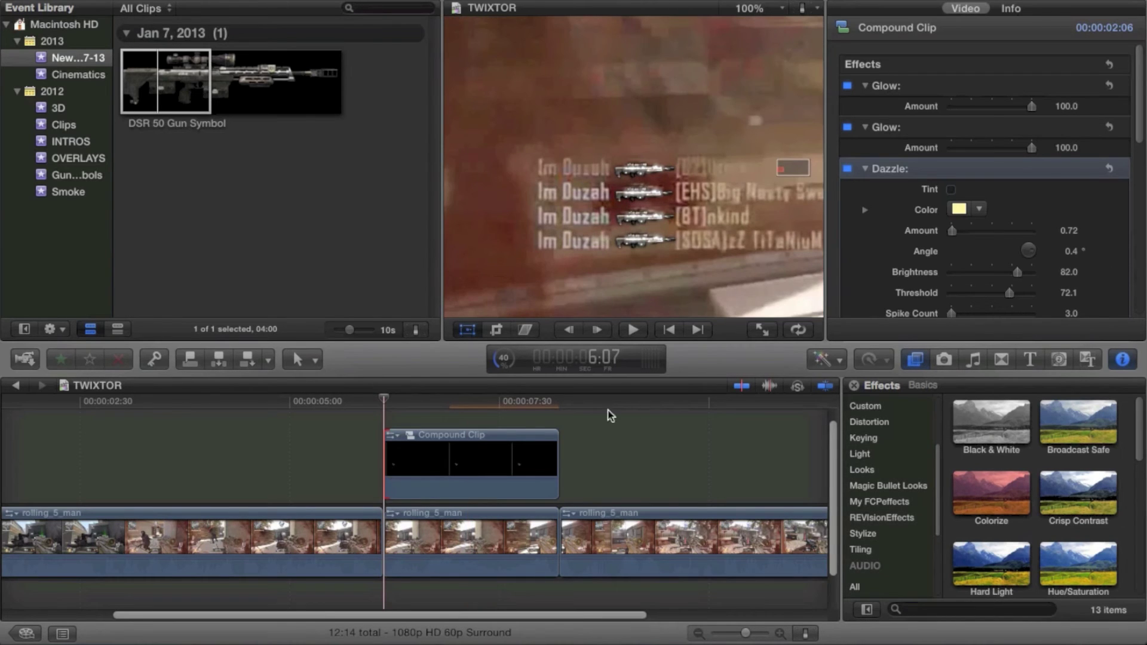
click(407, 477)
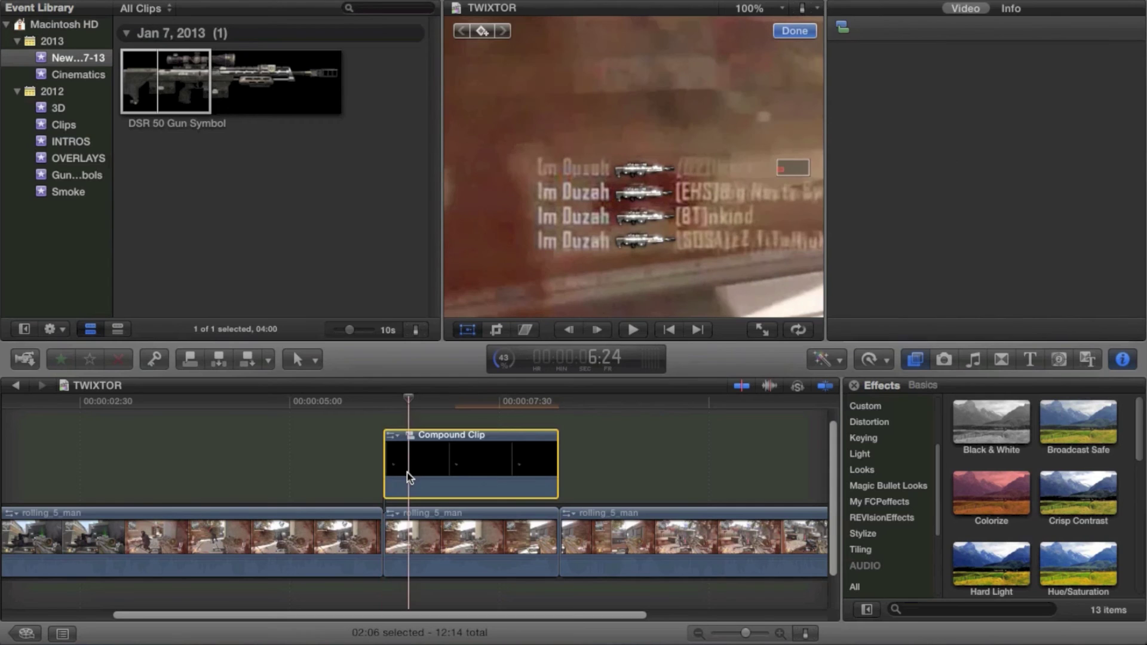
key(Left)
key(Left)
key(Left)
key(Left)
key(Left)
key(Left)
key(Left)
key(Left)
key(Left)
key(Left)
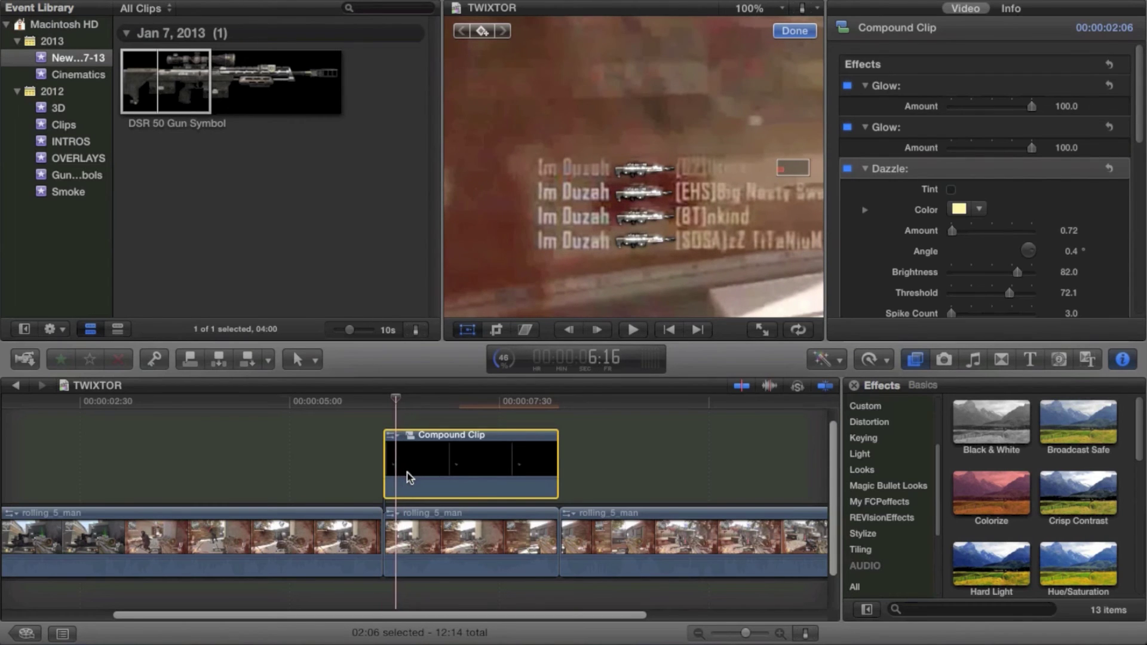
key(Left)
key(Left)
key(Left)
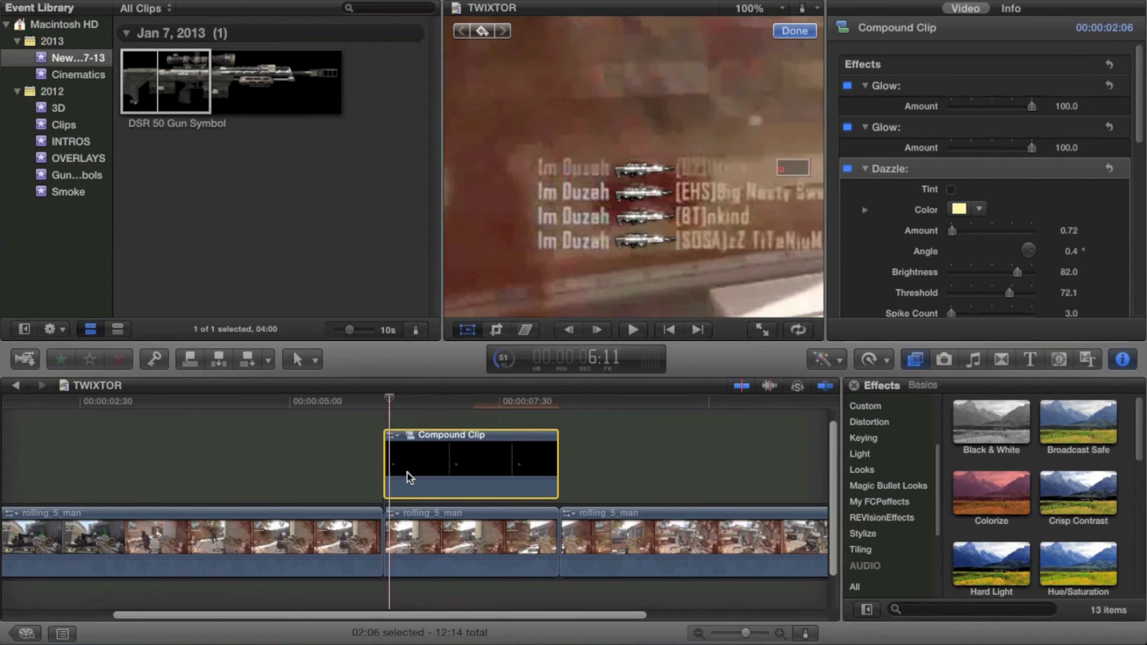
key(Left)
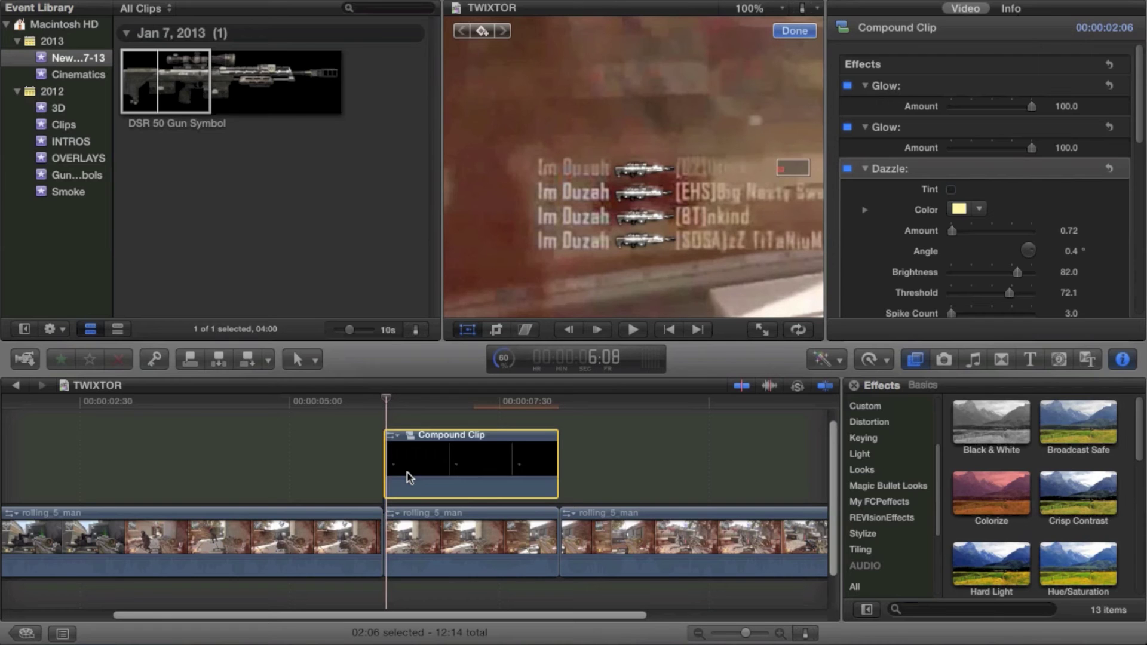
key(Left)
scroll(967, 191, down, 3)
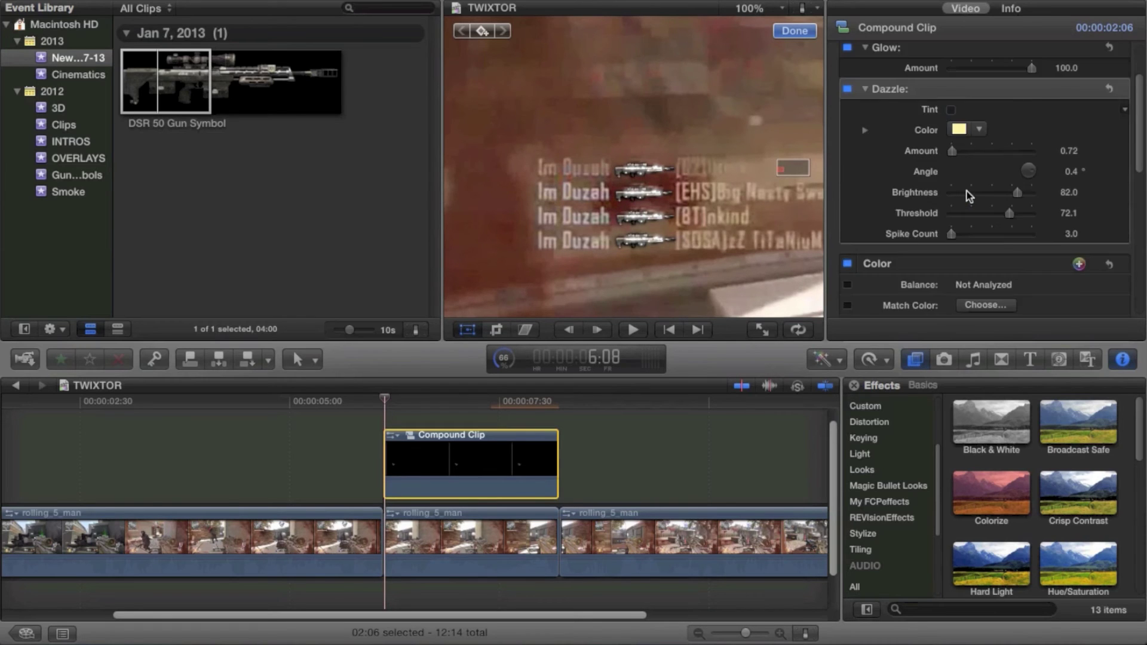
scroll(967, 192, up, 3)
scroll(972, 99, down, 10)
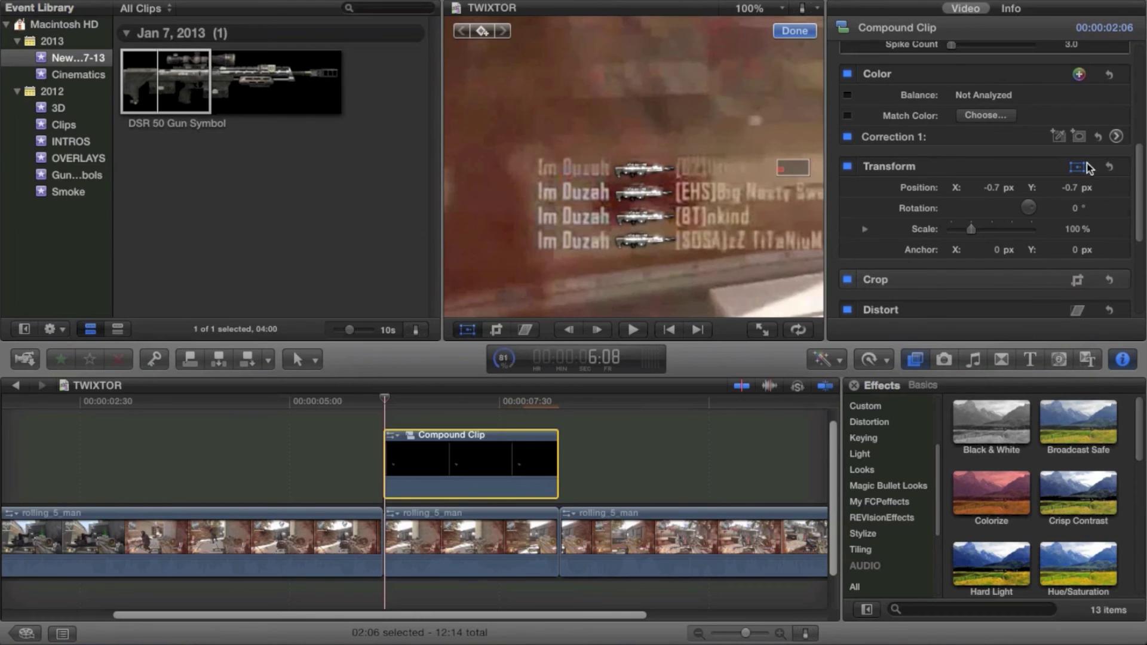
click(1108, 188)
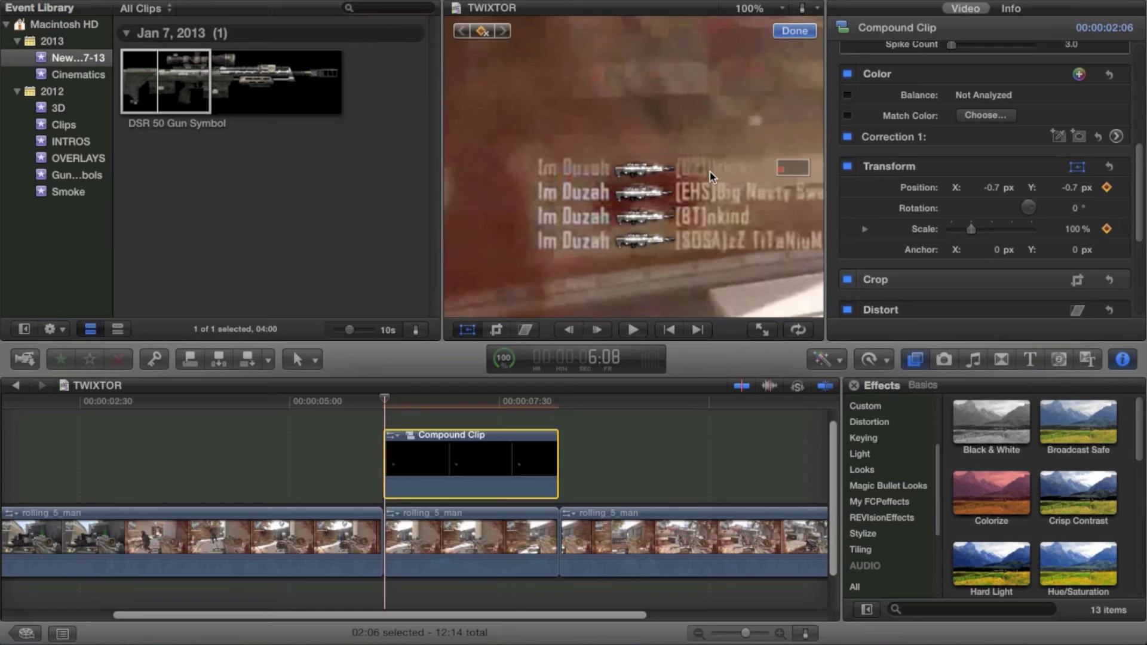
Fit the whole frame in the viewer, try moving the compound clip to X 63.0 px, Y 15.3 px, and undo the move.
click(767, 9)
click(754, 50)
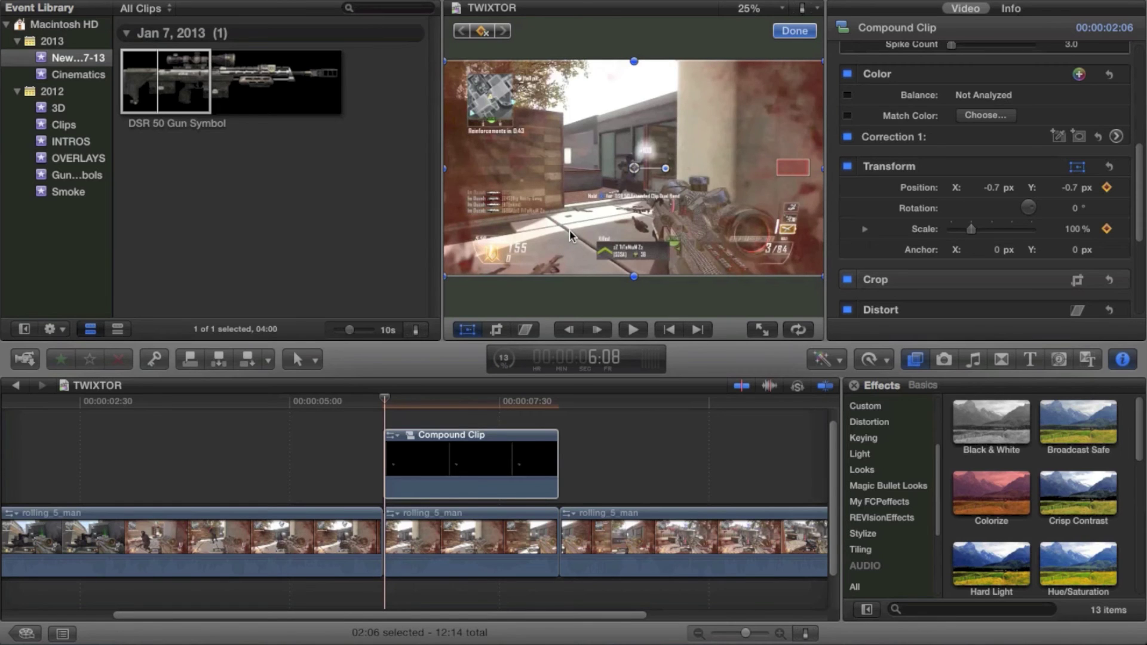
drag(559, 232, 696, 199)
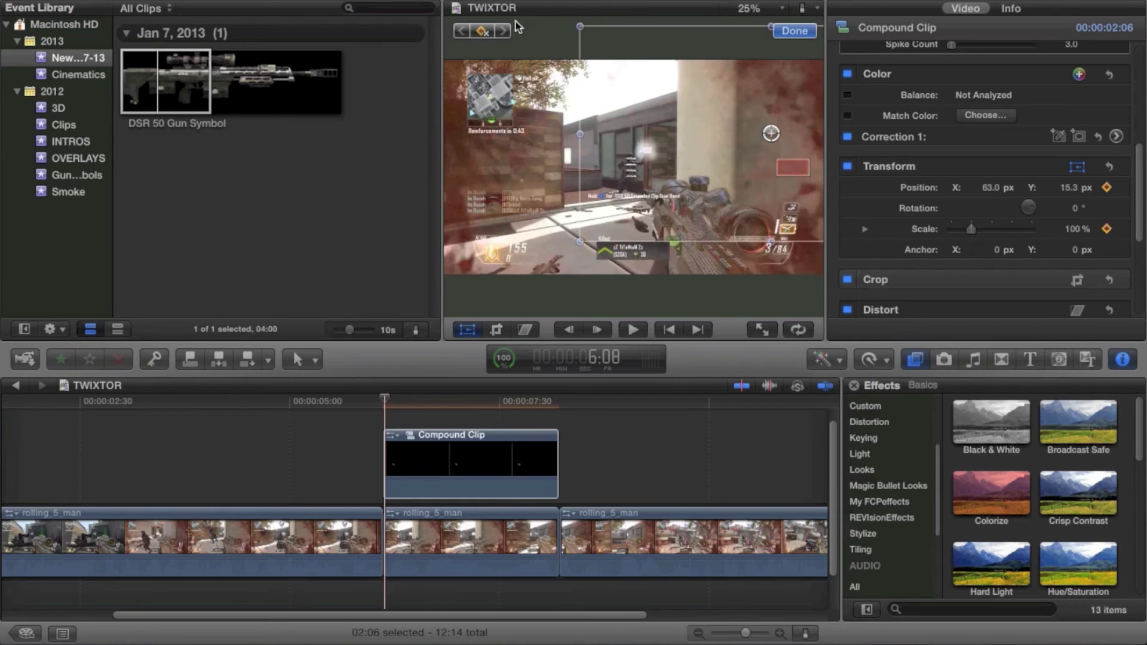
key(super+z)
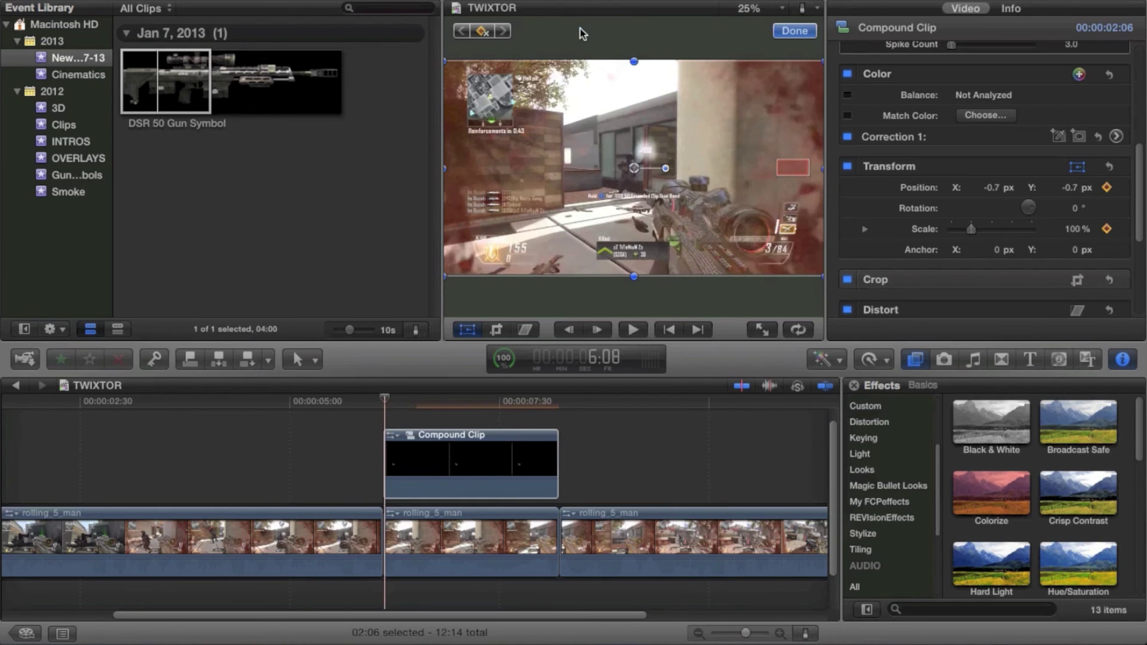
Play ahead to 7:00 and add position and scale keyframes to the compound clip there.
key(space)
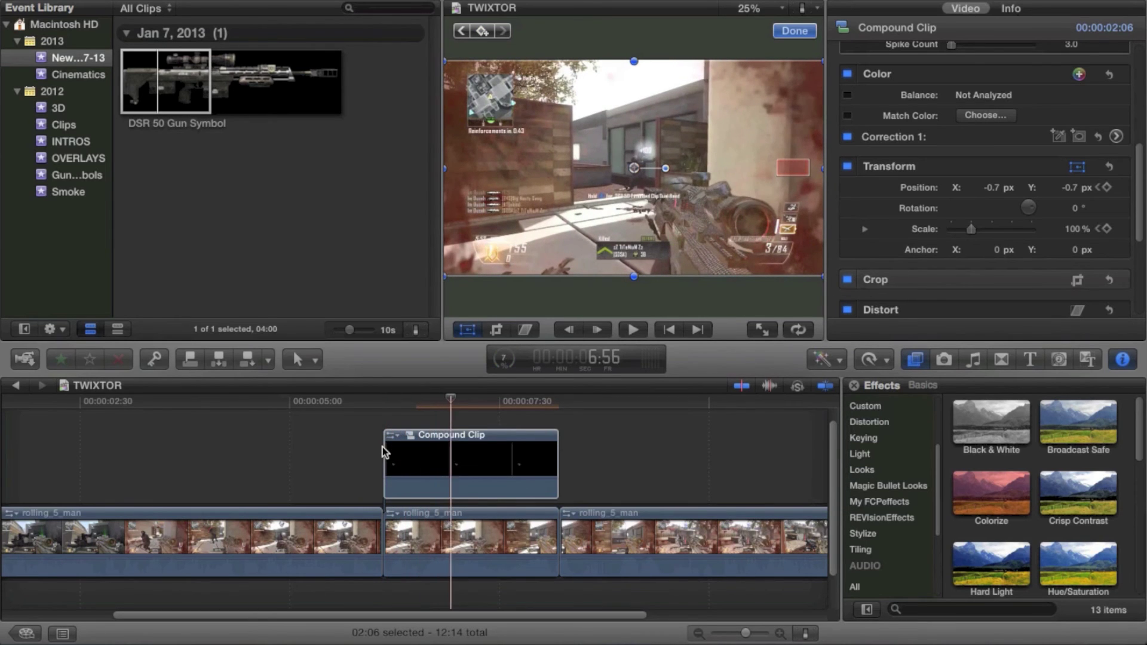
click(1107, 188)
click(1106, 229)
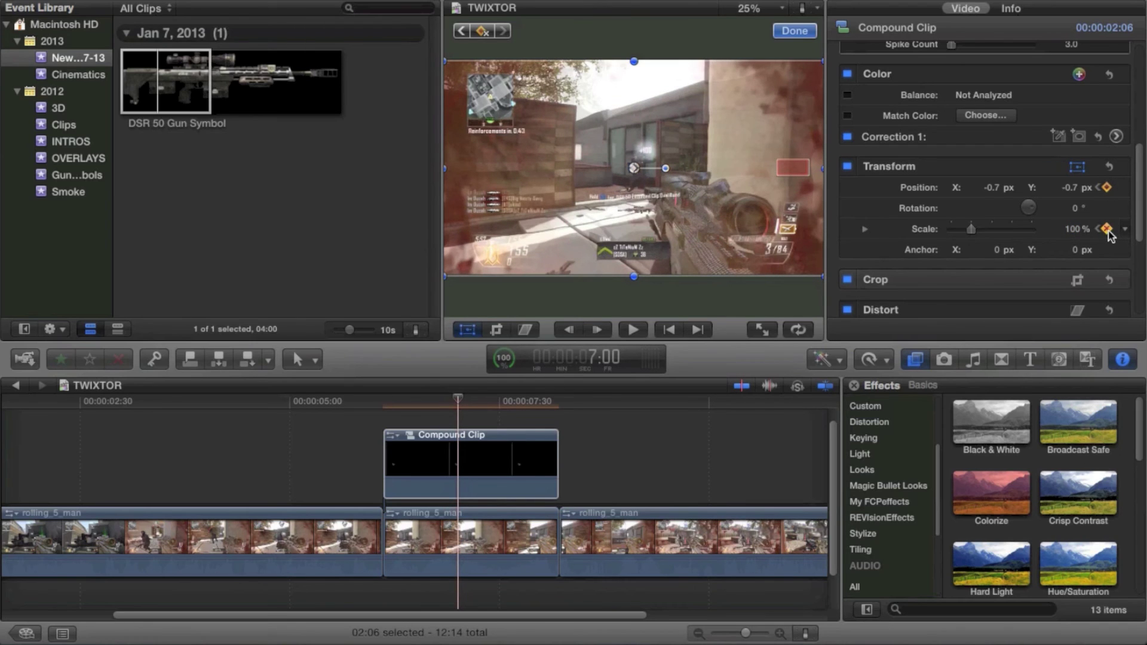
Enlarge the compound clip to 400% at 7:00 and position it at X 233.4 px, Y 67.6 px, with the guns enlarged above the kill feed.
drag(608, 194, 733, 147)
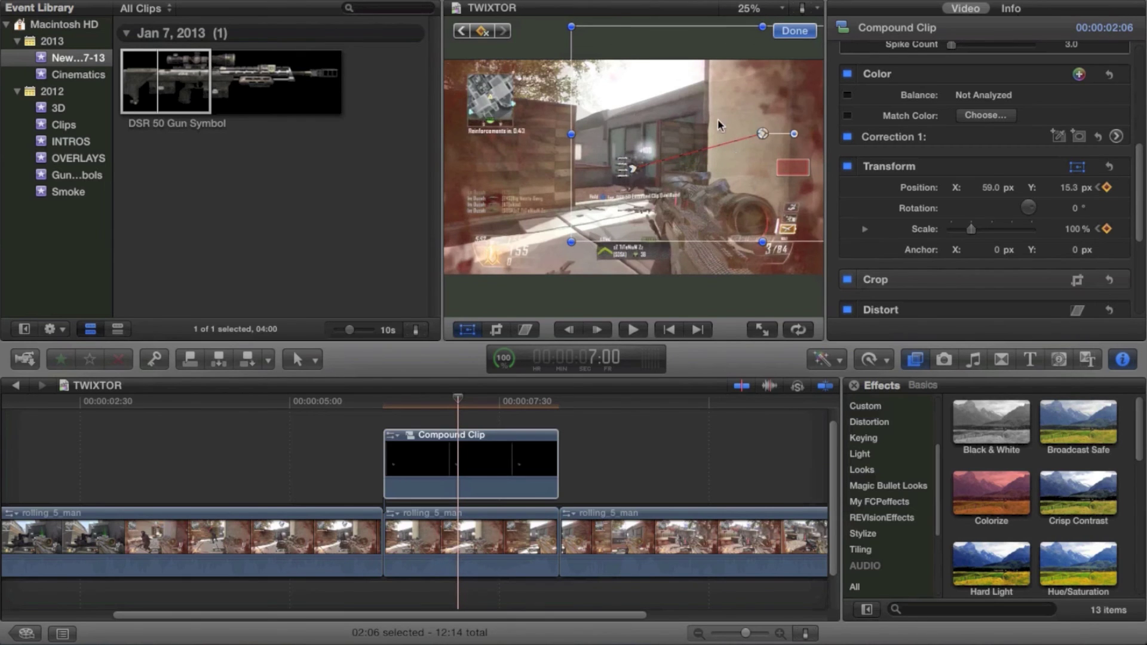
drag(565, 244, 384, 392)
drag(540, 292, 540, 288)
drag(563, 234, 727, 196)
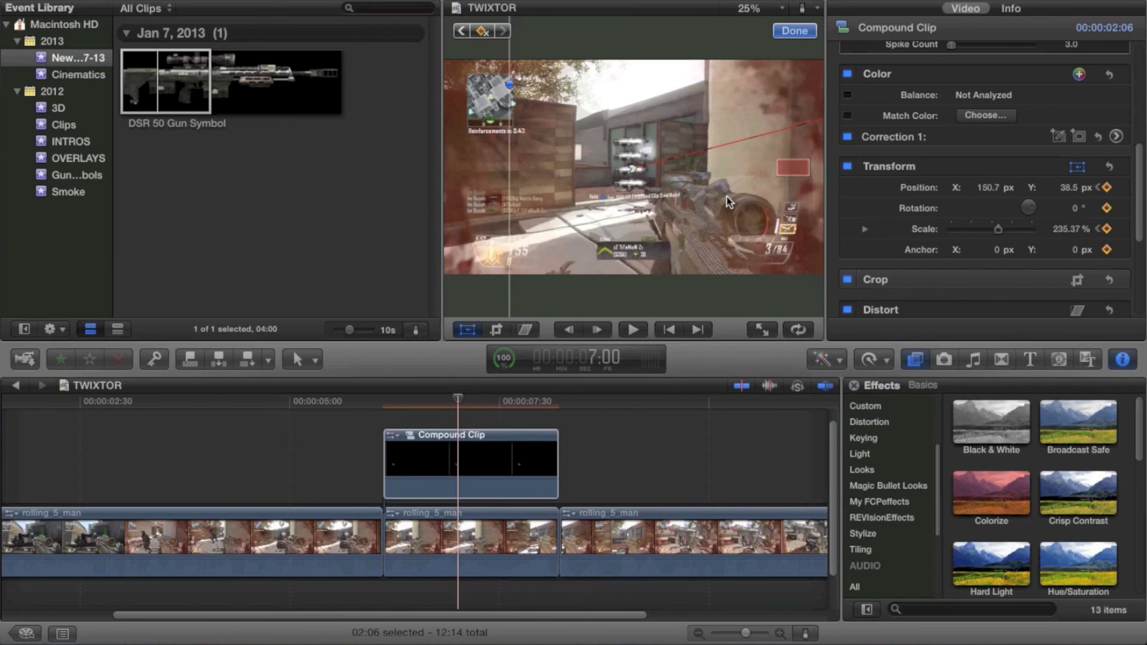
drag(998, 230, 1010, 229)
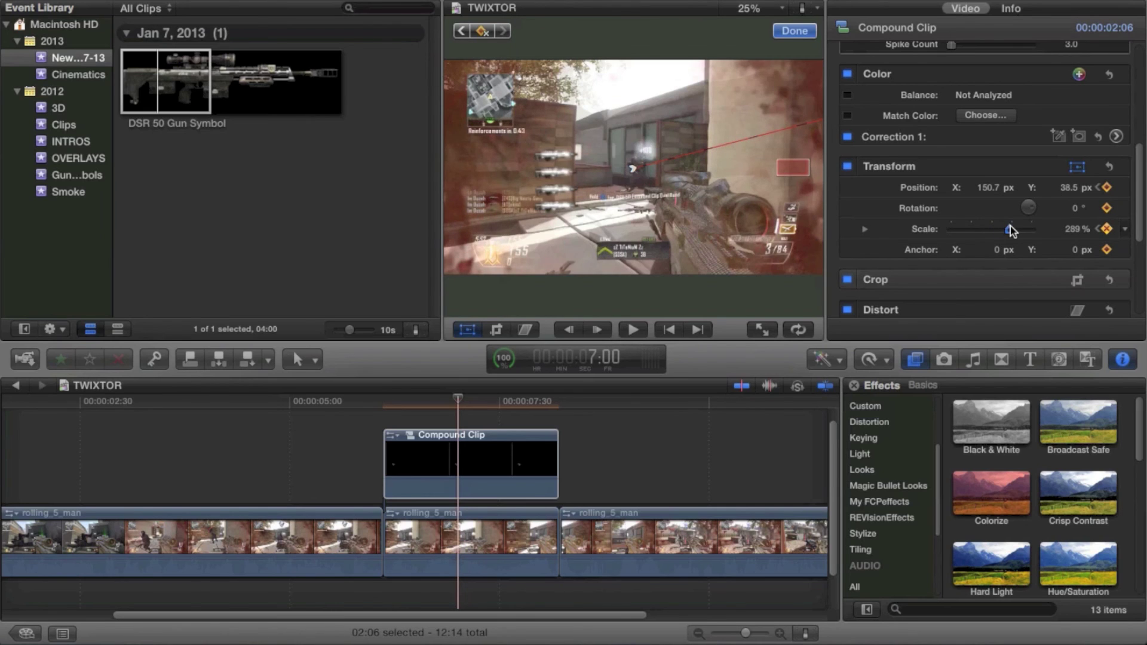
drag(654, 235, 687, 224)
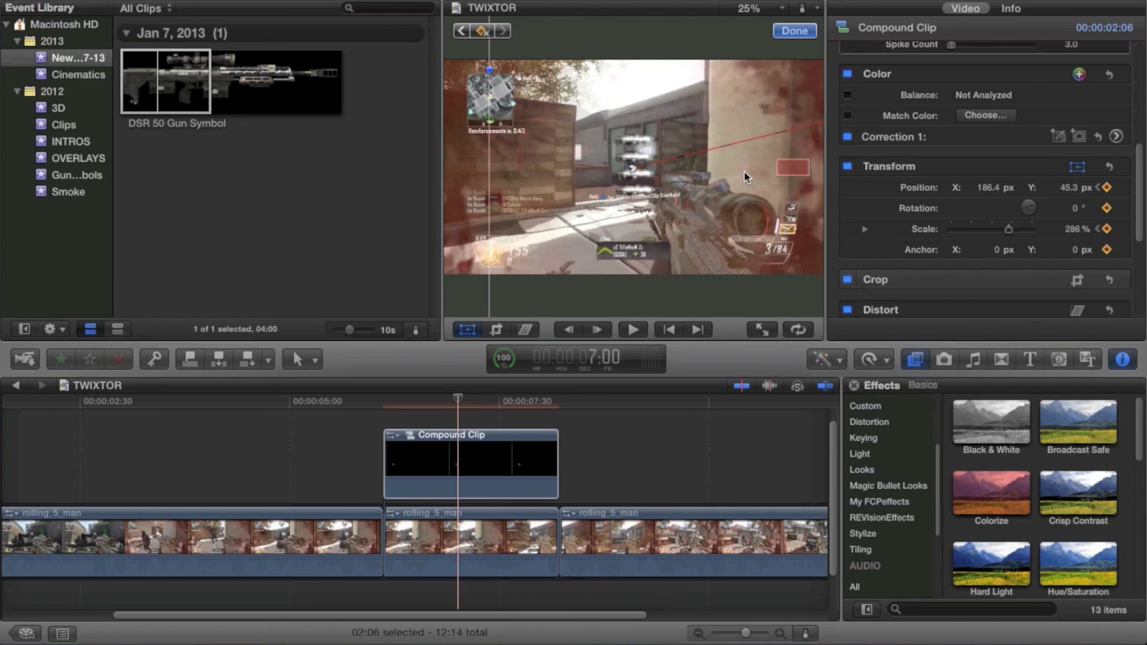
drag(1007, 230, 1035, 234)
drag(669, 230, 769, 186)
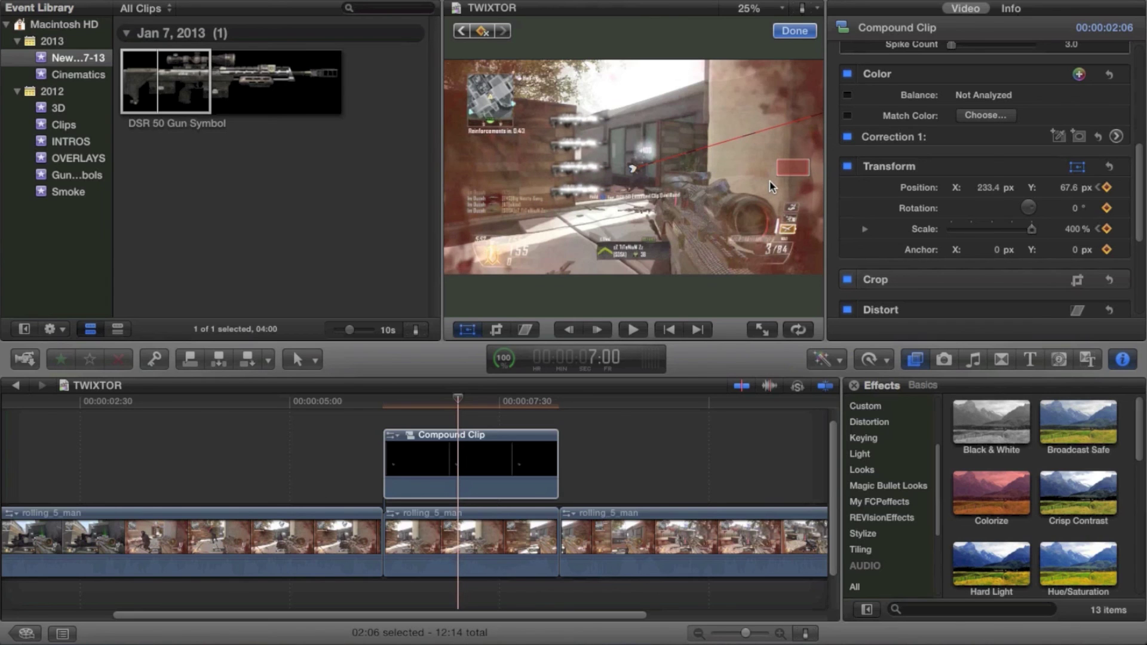
Play the compound clip's animation twice from its start to check how the gun symbols move and grow.
click(350, 464)
key(space)
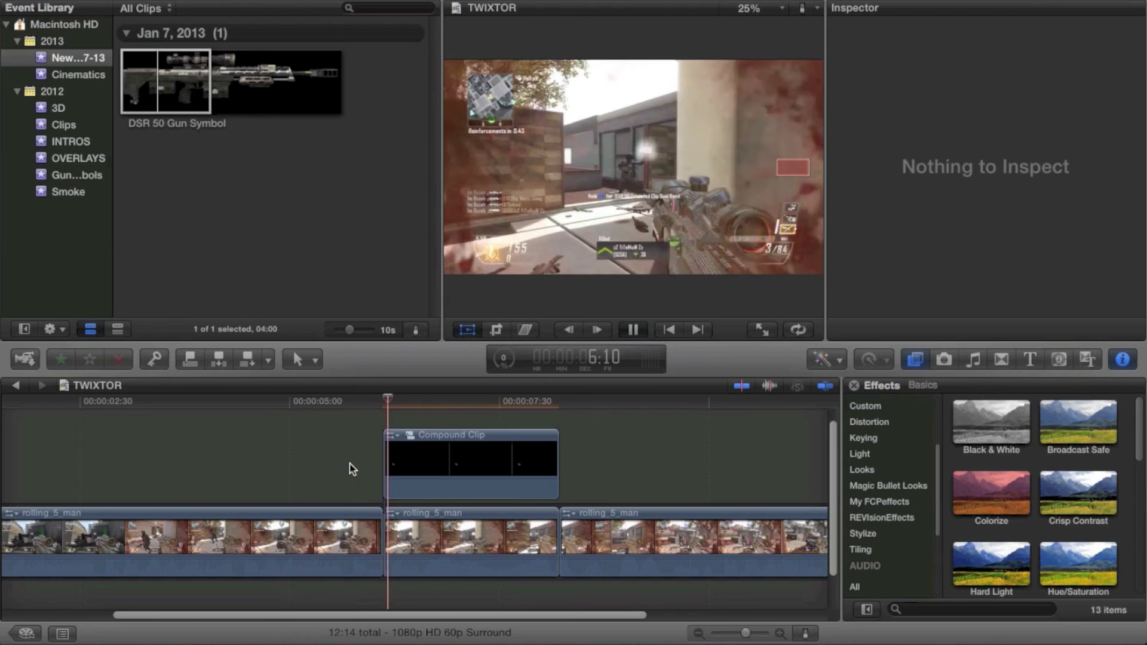
key(space)
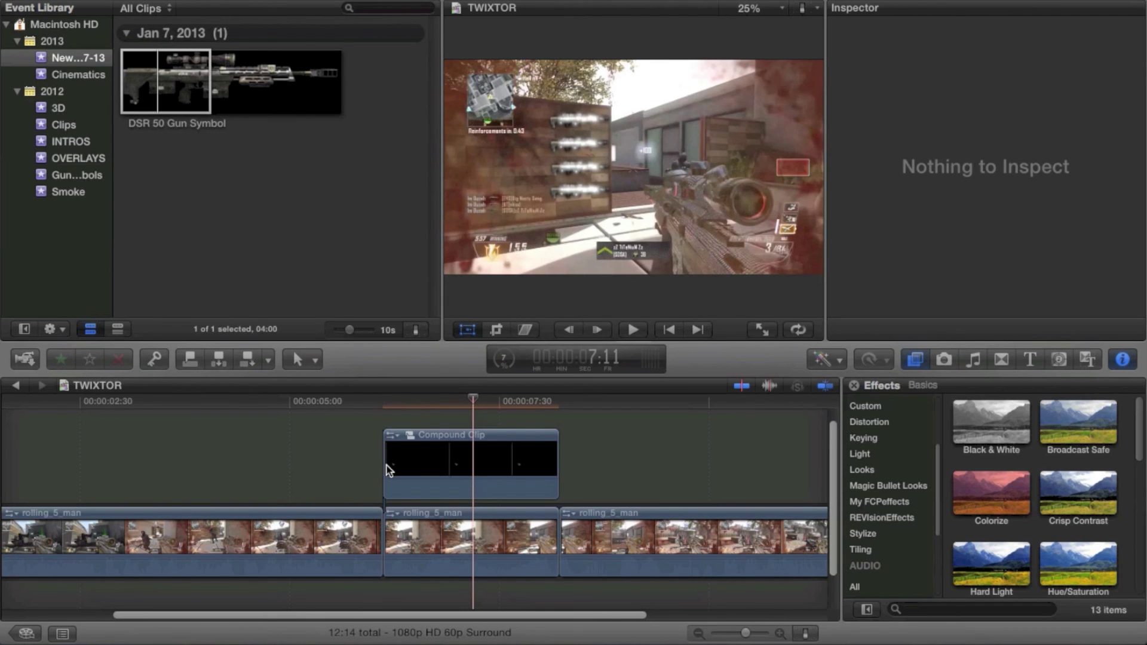
click(386, 465)
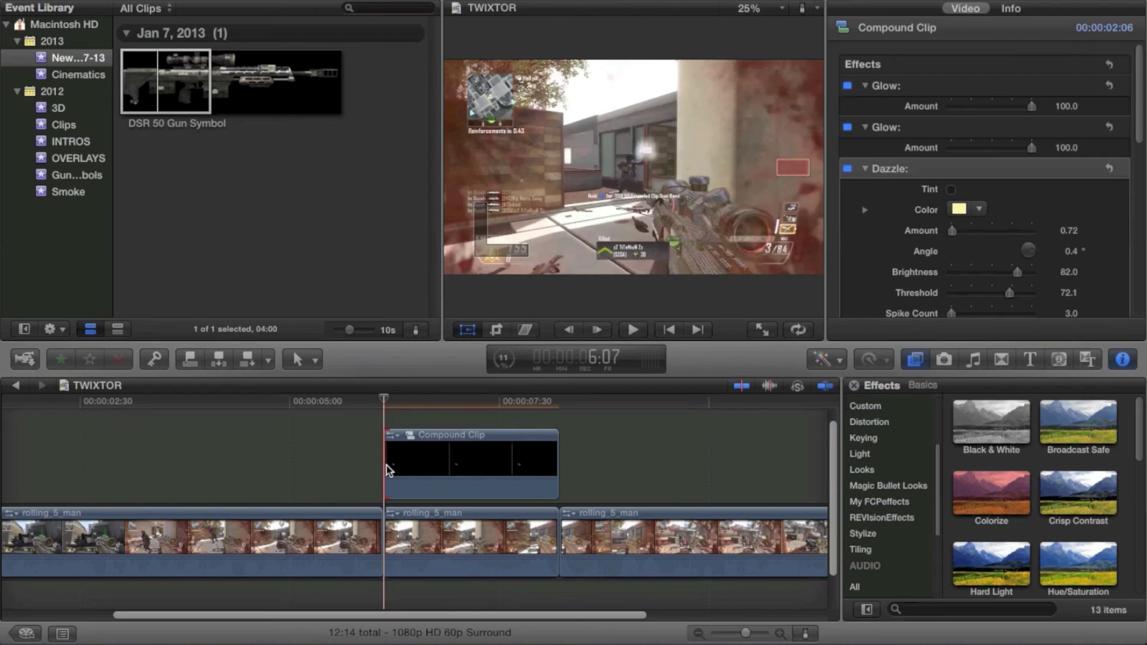
key(space)
key(space)
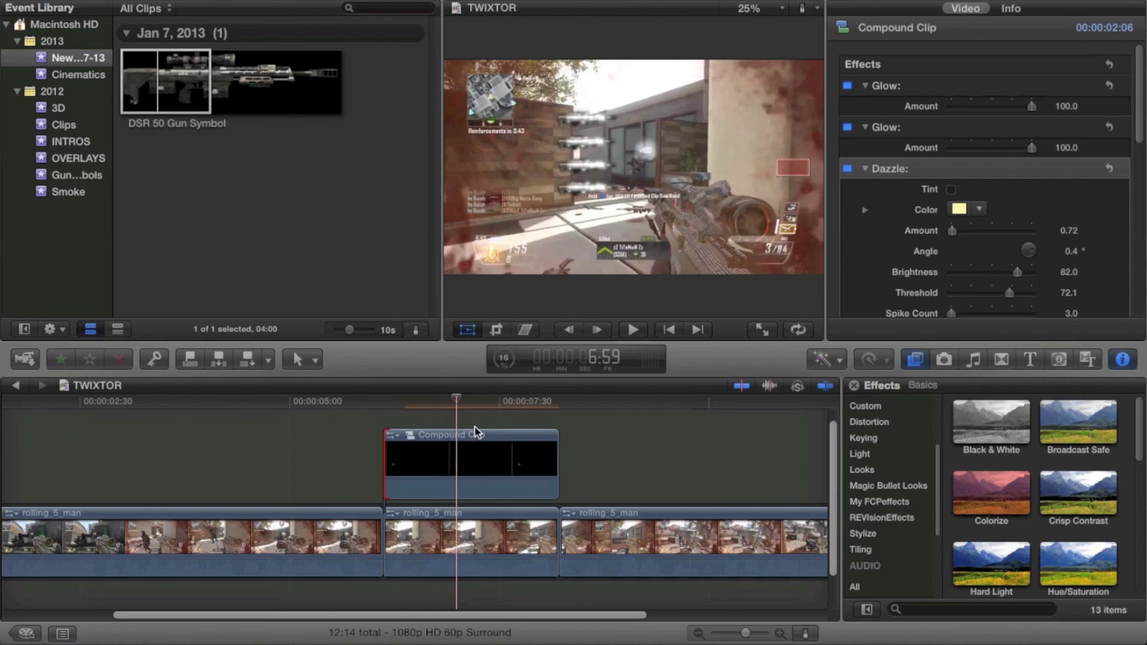
Review the compound clip at 6:54 and 7:11, delete it, and select the middle rolling_5_man clip at 6:38.
click(461, 470)
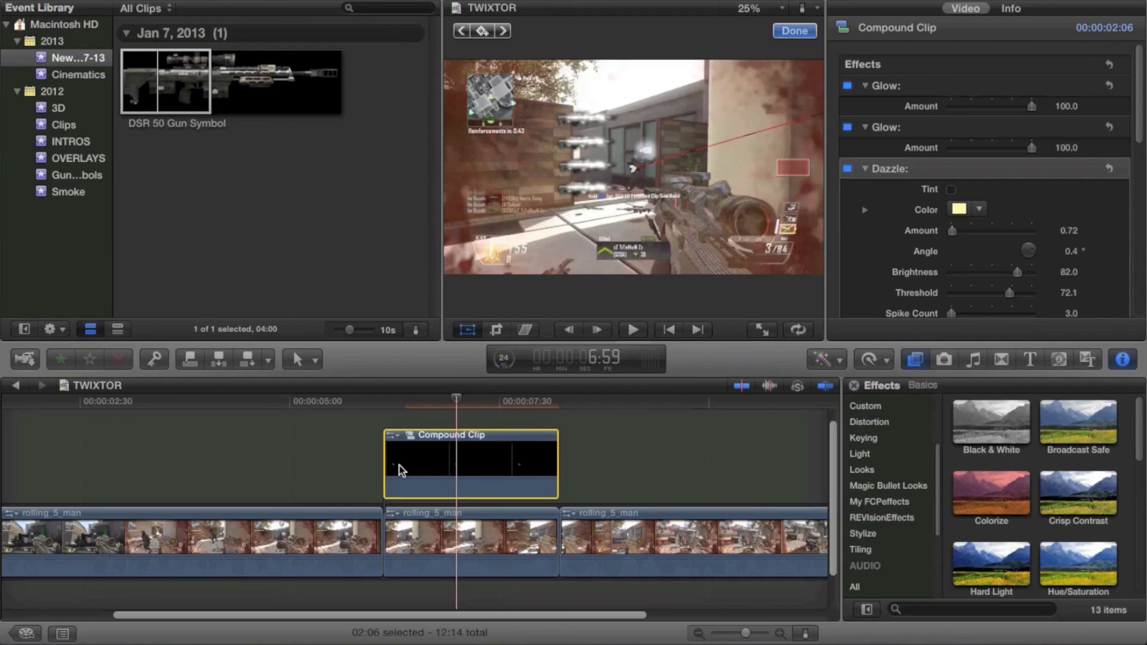
click(400, 470)
click(476, 490)
click(448, 487)
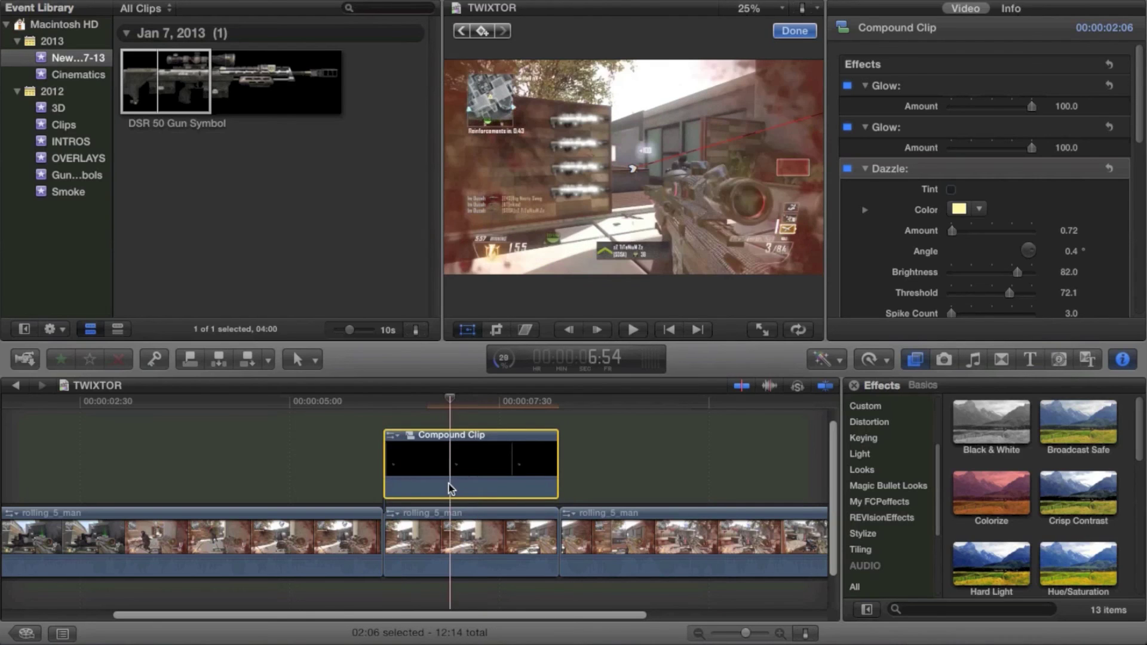
click(474, 486)
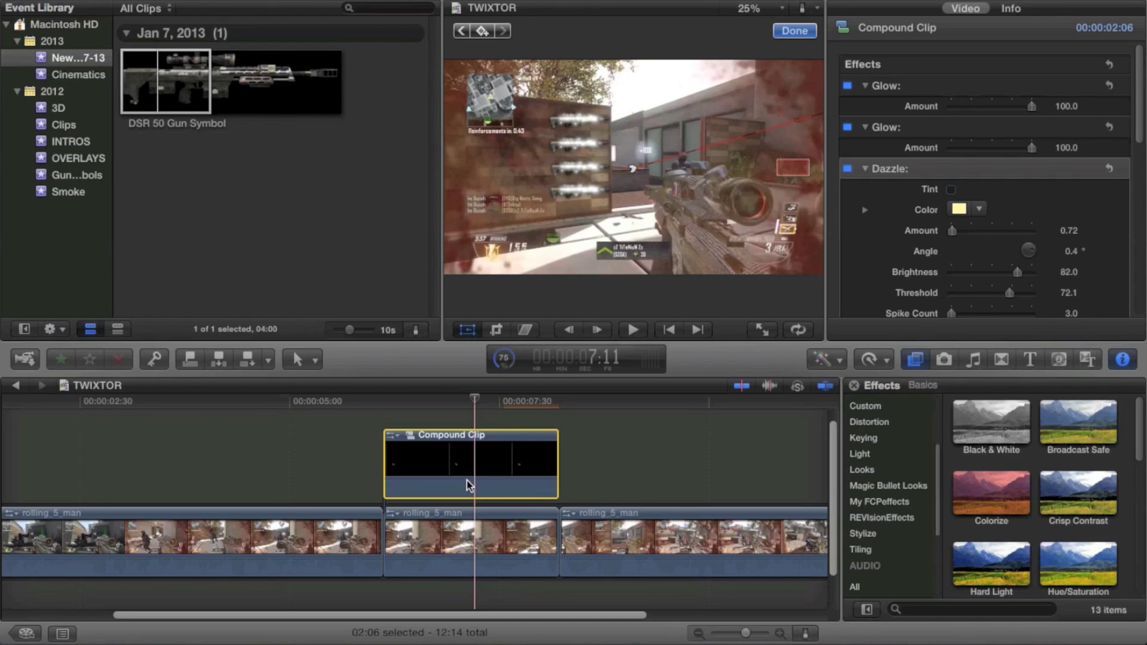
key(Delete)
click(428, 538)
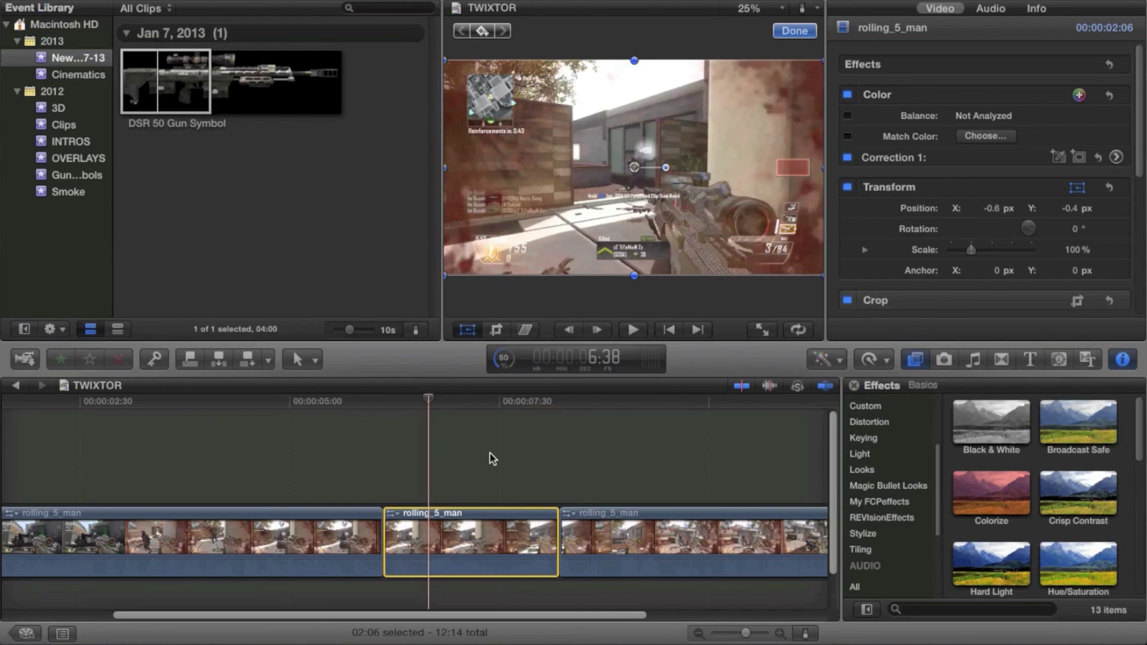
Go to 11:23 near the end of the timeline and open the Project Library.
scroll(490, 453, right, 5)
scroll(490, 453, right, 4)
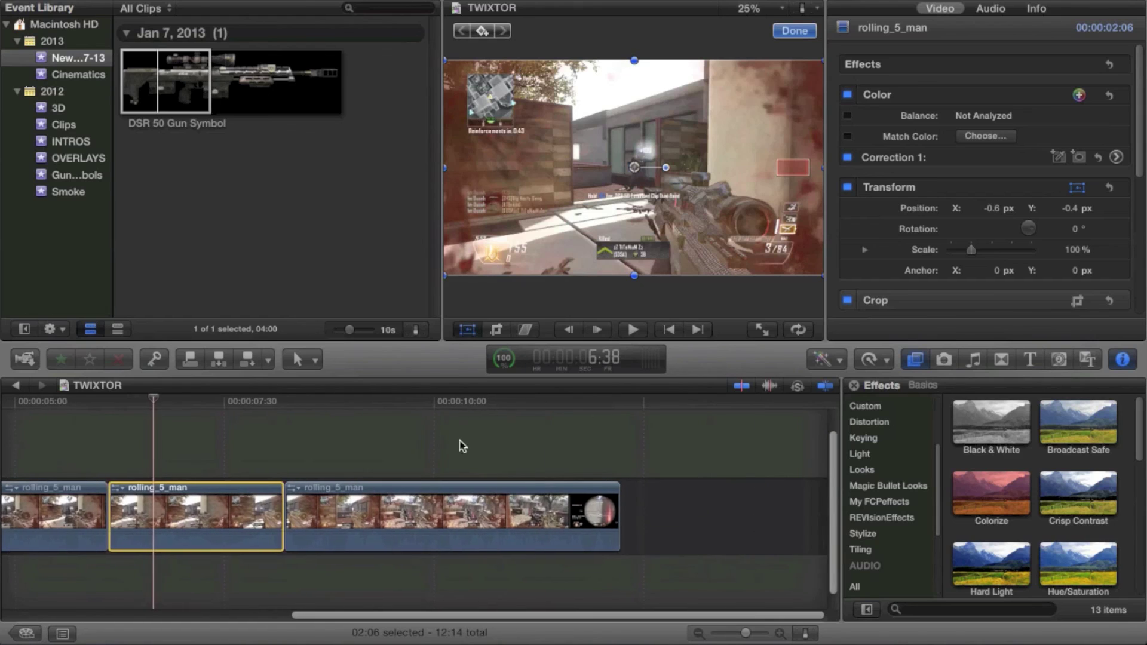
click(551, 464)
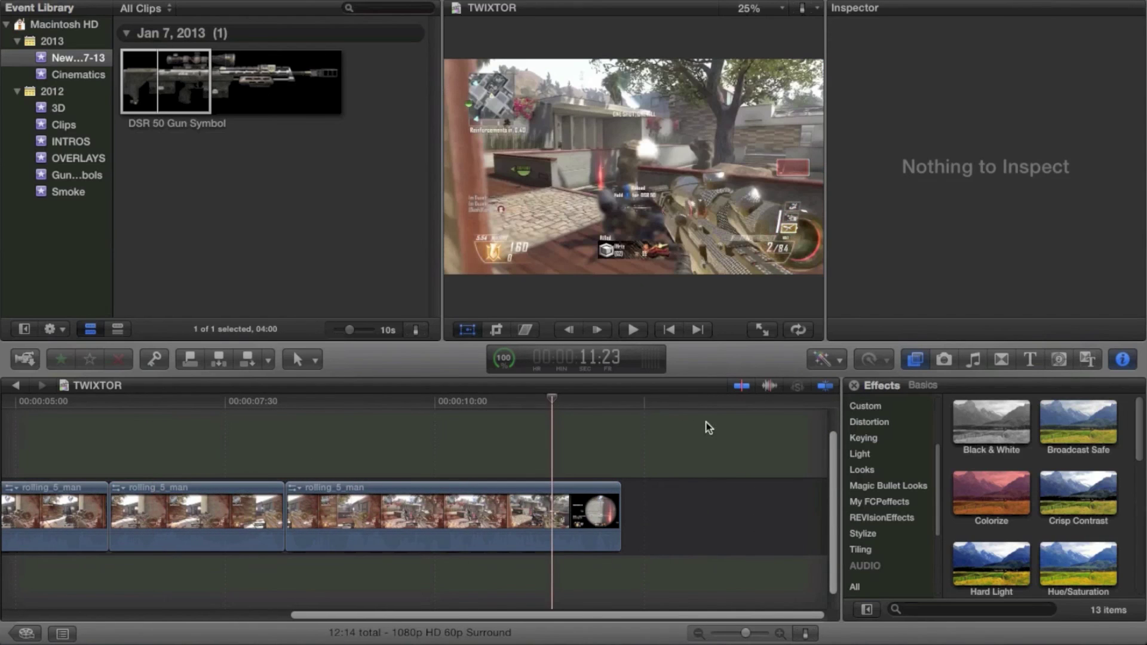
click(26, 633)
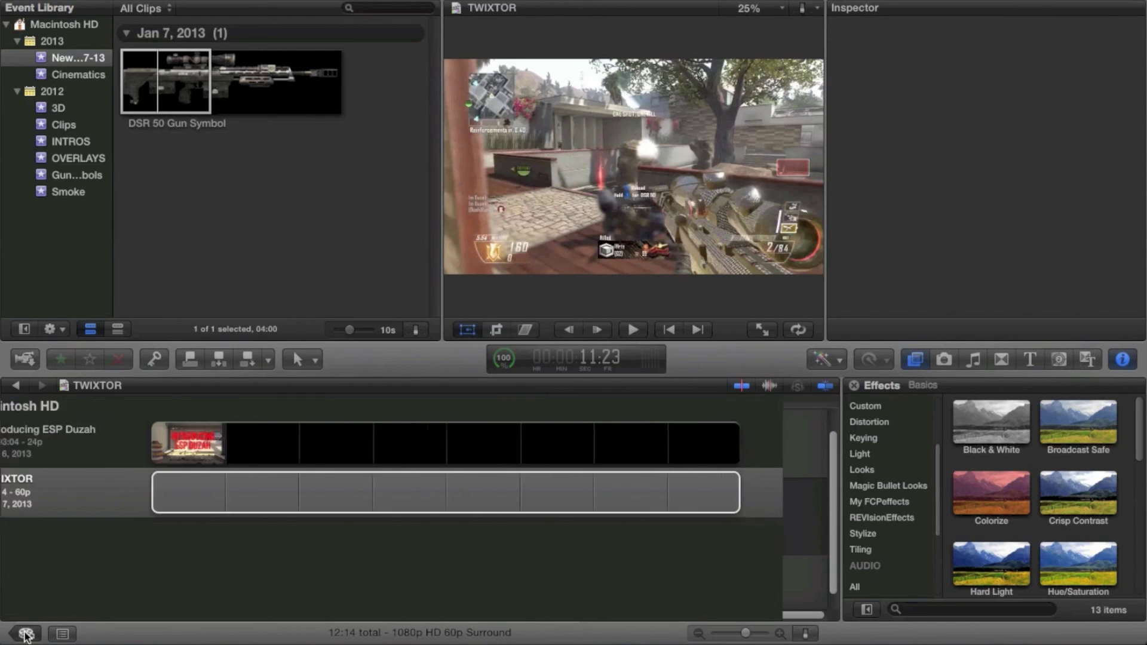